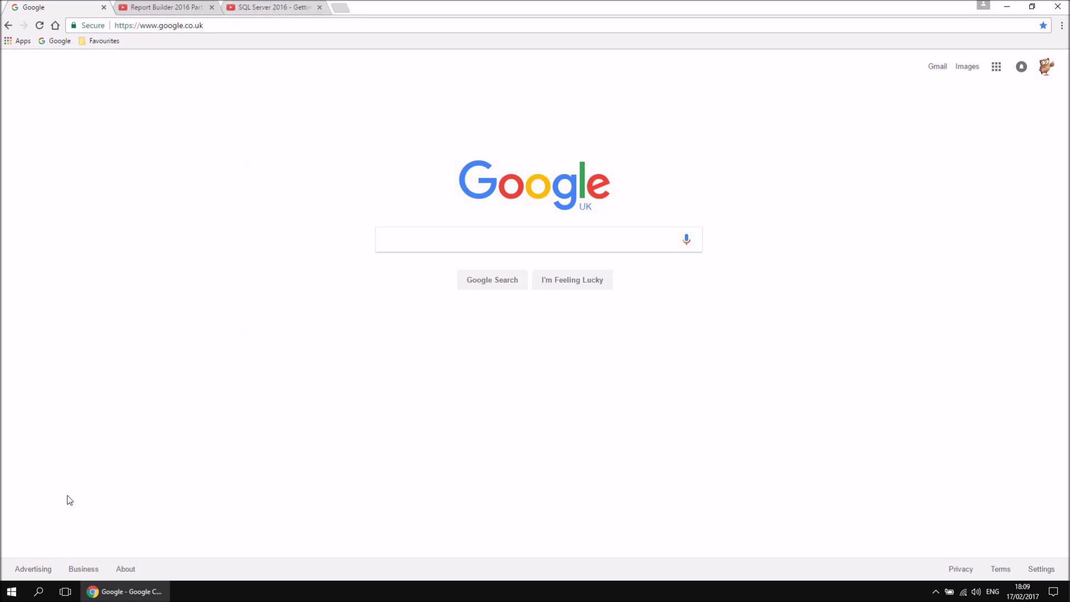
- Launch Reporting Services Configuration Manager from the Microsoft SQL Server 2016 program folder and allow it to make changes
left_click(11, 593)
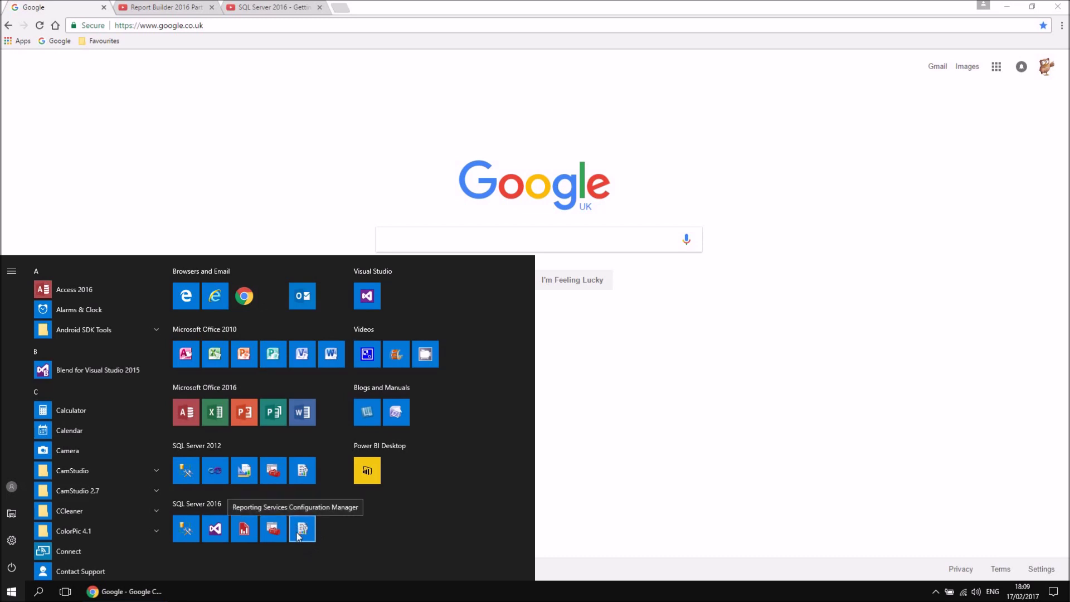
scroll(75, 480, "down", 5)
scroll(84, 478, "down", 8)
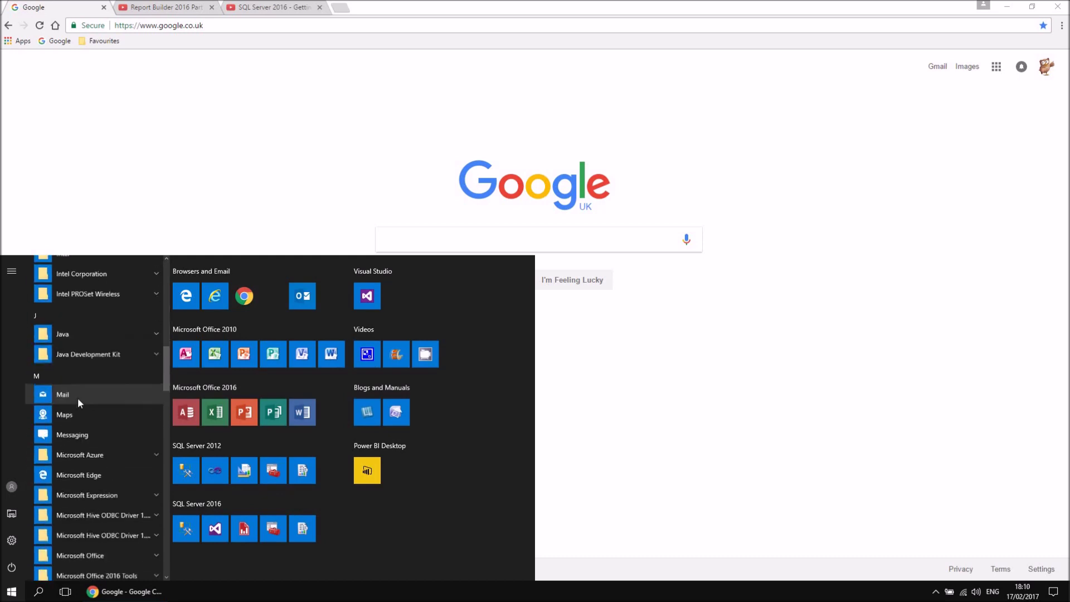
scroll(86, 390, "down", 4)
scroll(86, 390, "up", 1)
left_click(156, 372)
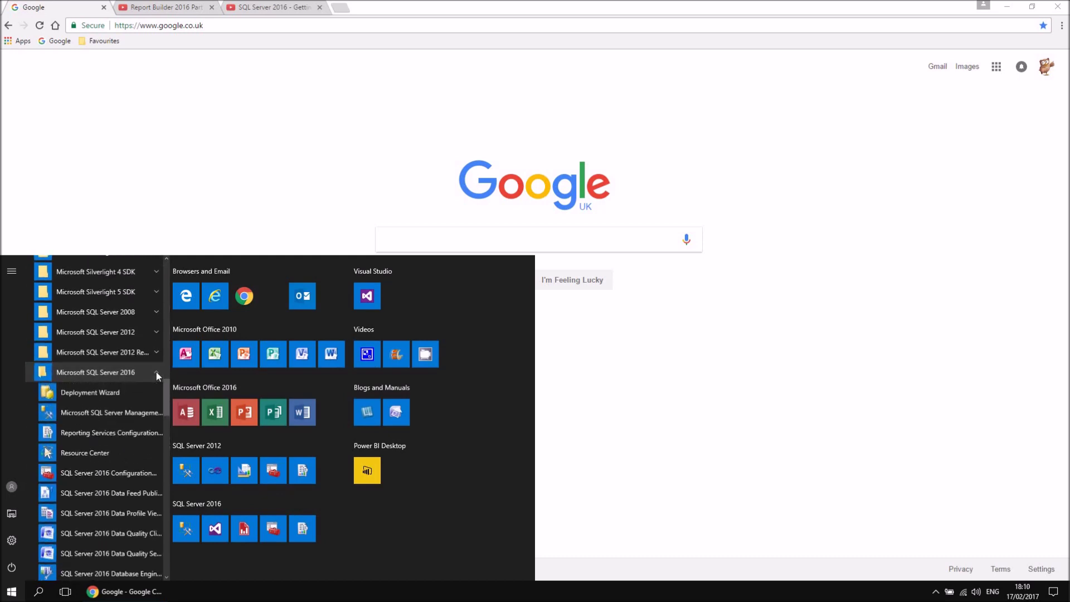
left_click(107, 433)
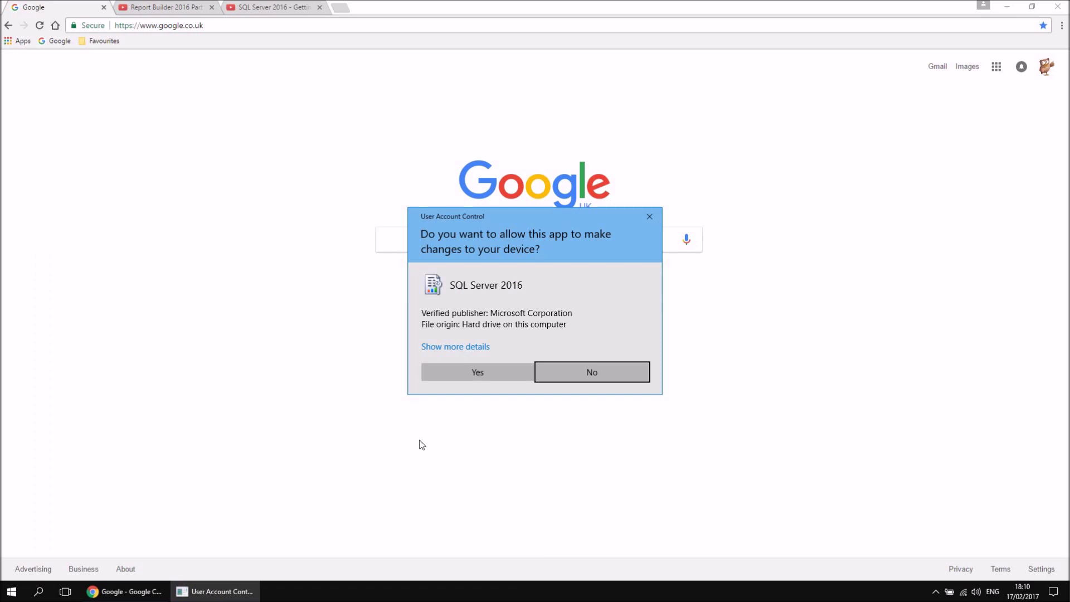
left_click(466, 374)
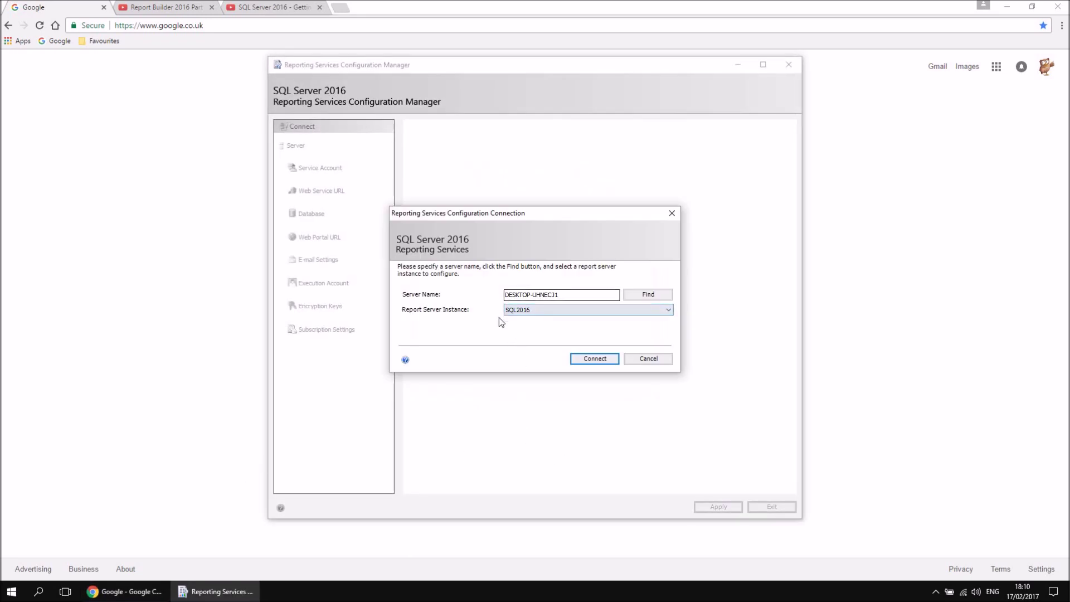
- Connect to the SQL2016TRAINING report server instance
left_click(545, 312)
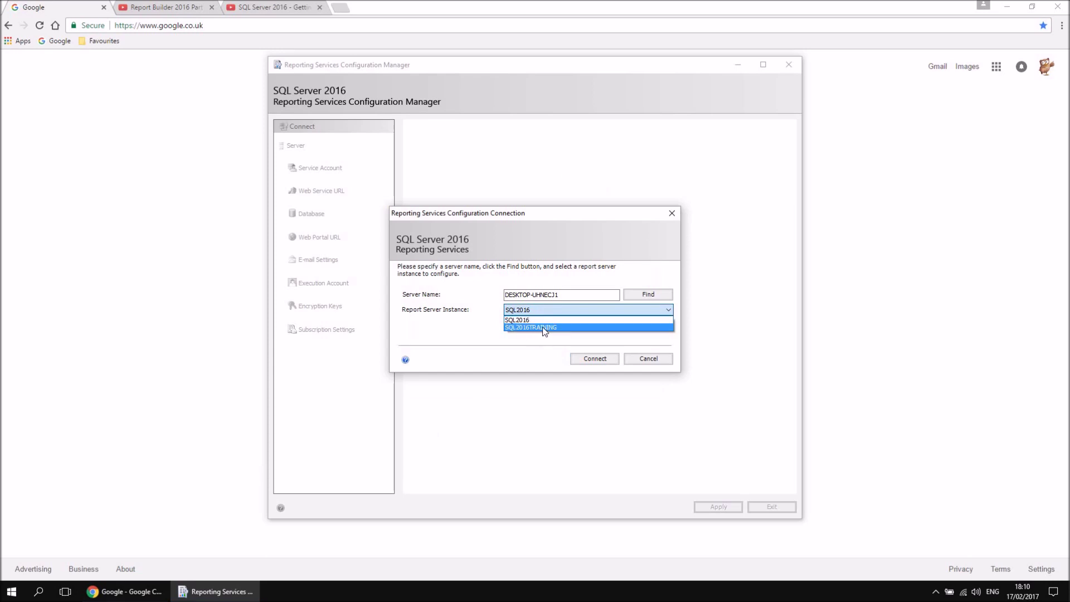
left_click(538, 328)
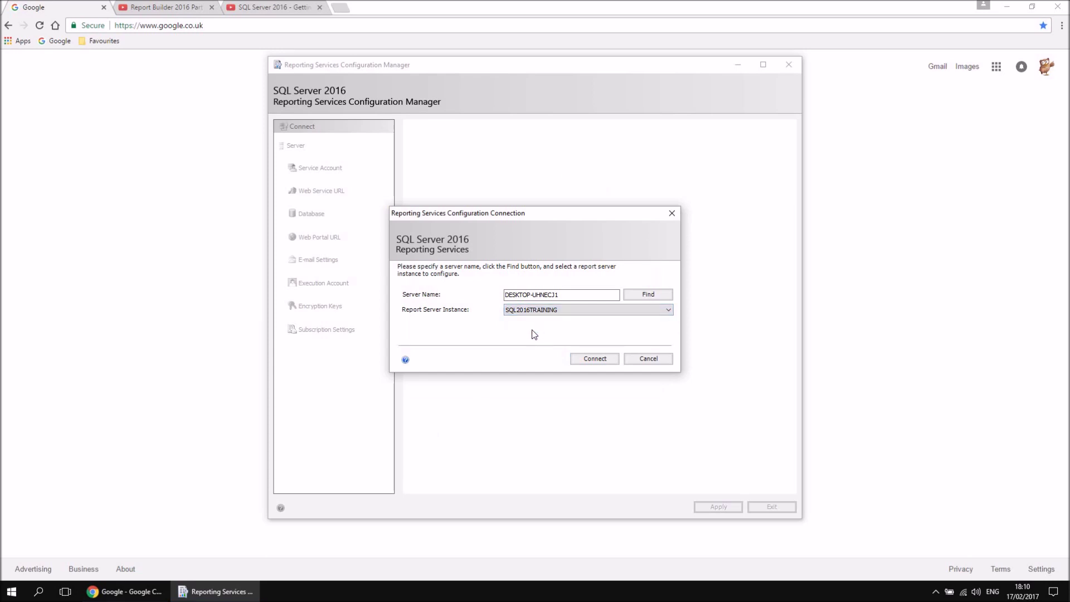
left_click(594, 360)
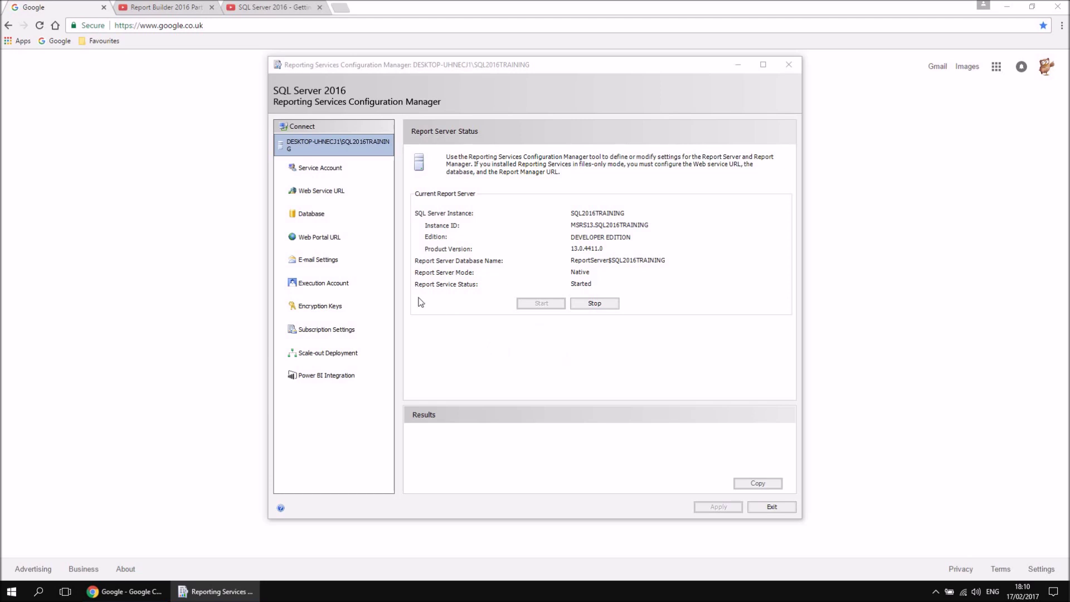
- Open the configured web portal URL in the browser and dismiss the folder contents message
left_click(325, 238)
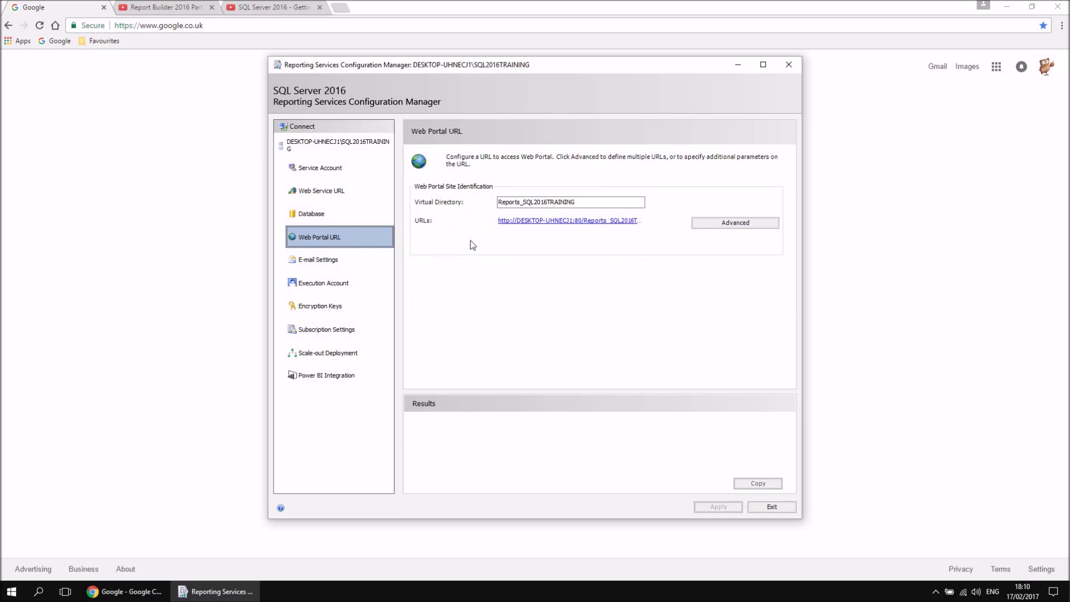
left_click(533, 222)
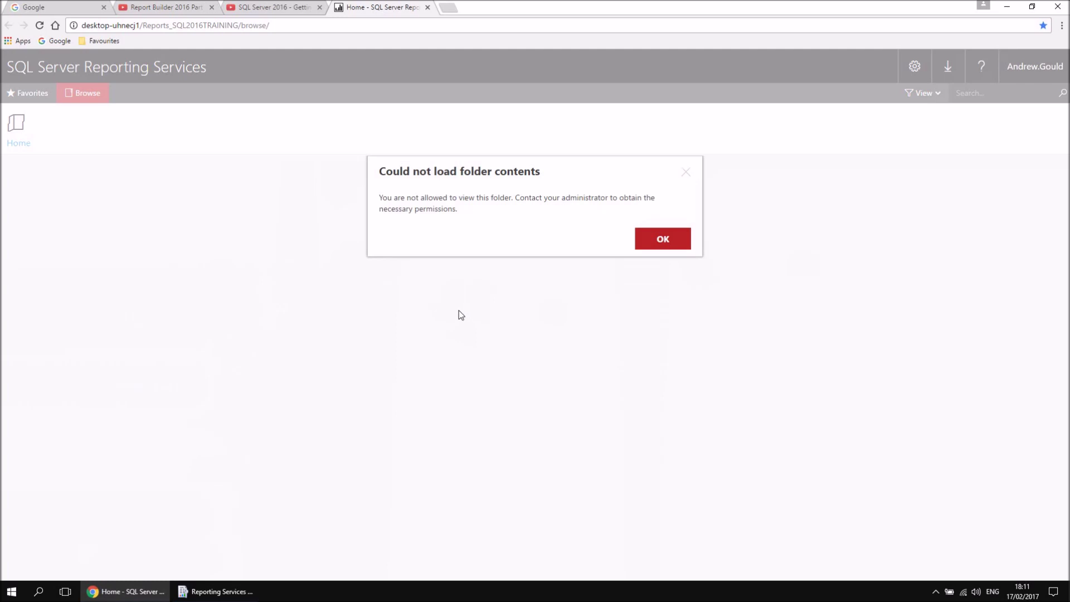
left_click(662, 245)
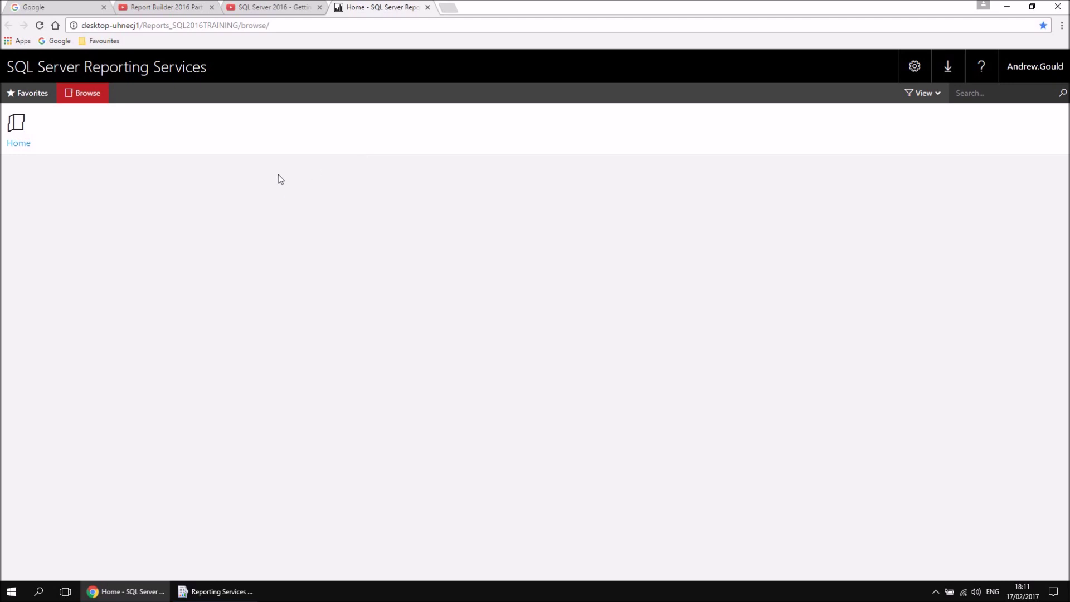
- Copy the web portal address and switch to Internet Explorer started with administrator rights
left_click(281, 25)
key("ctrl+c")
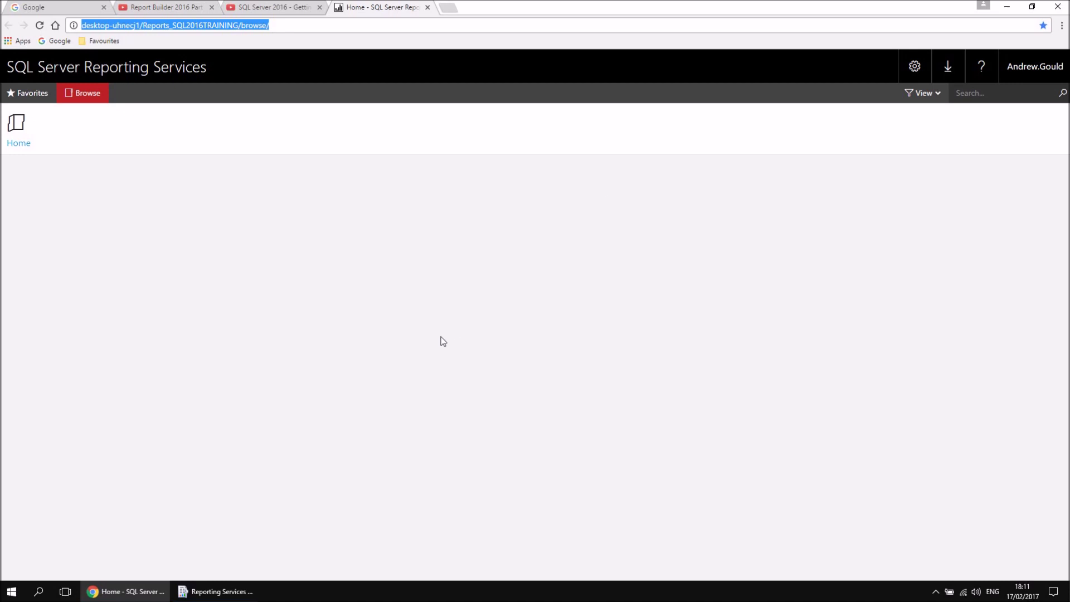
left_click(11, 596)
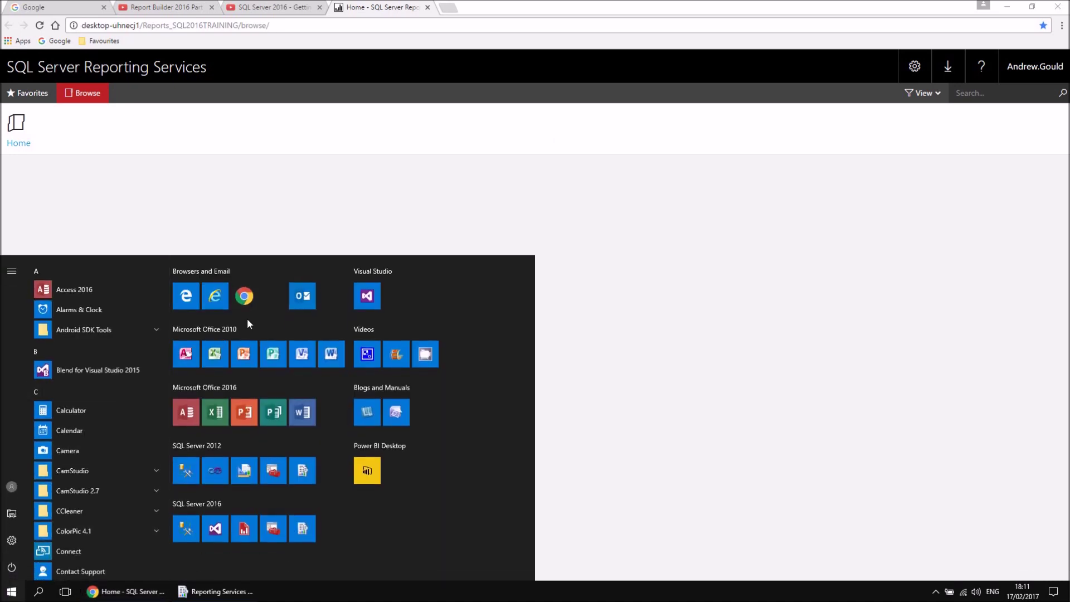
right_click(215, 300)
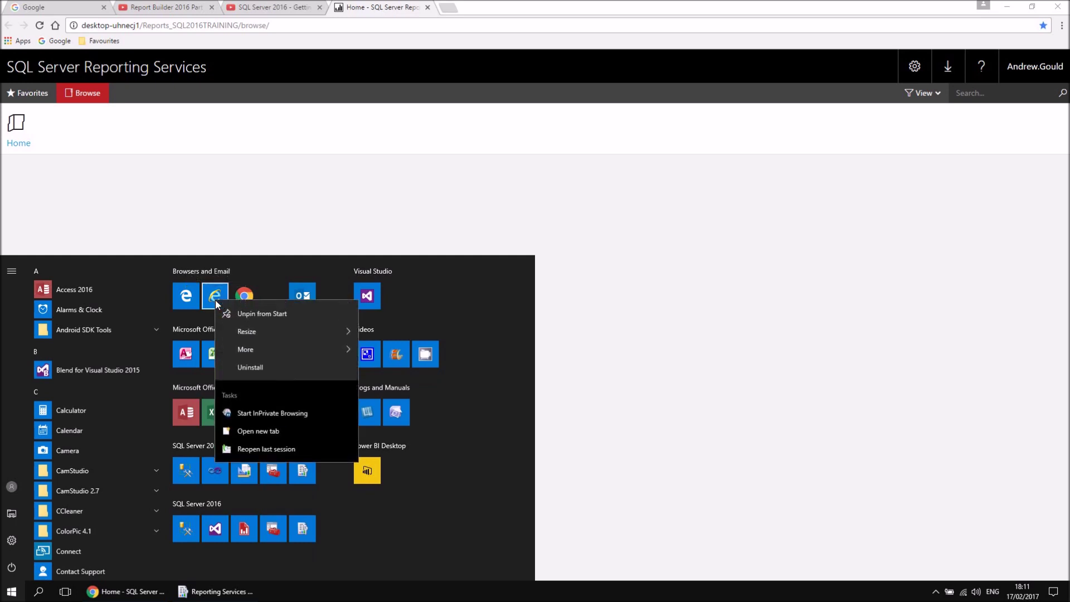
mouse_move(231, 345)
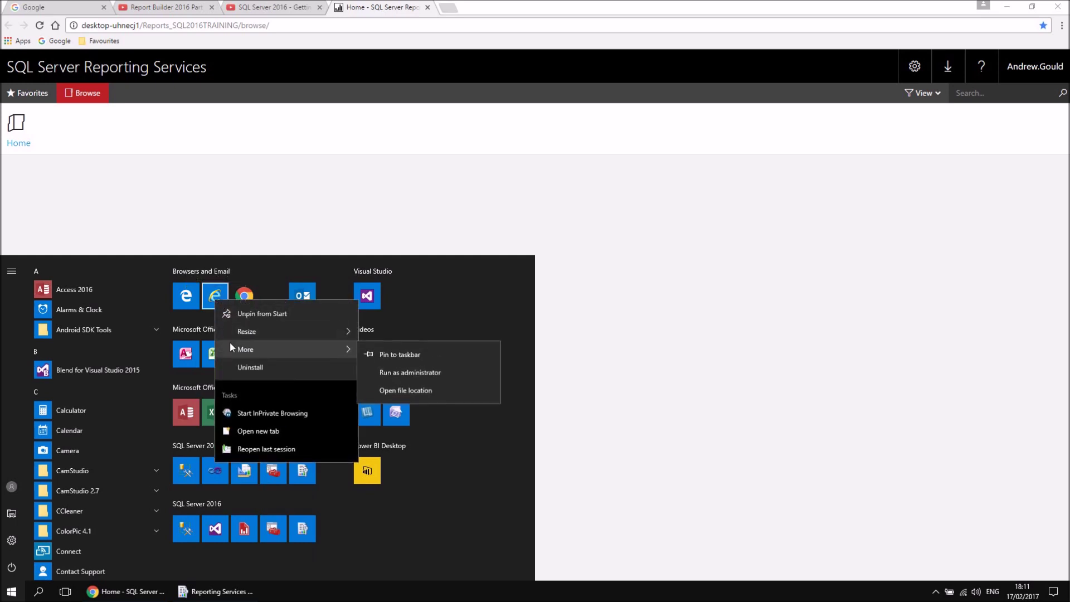
left_click(429, 373)
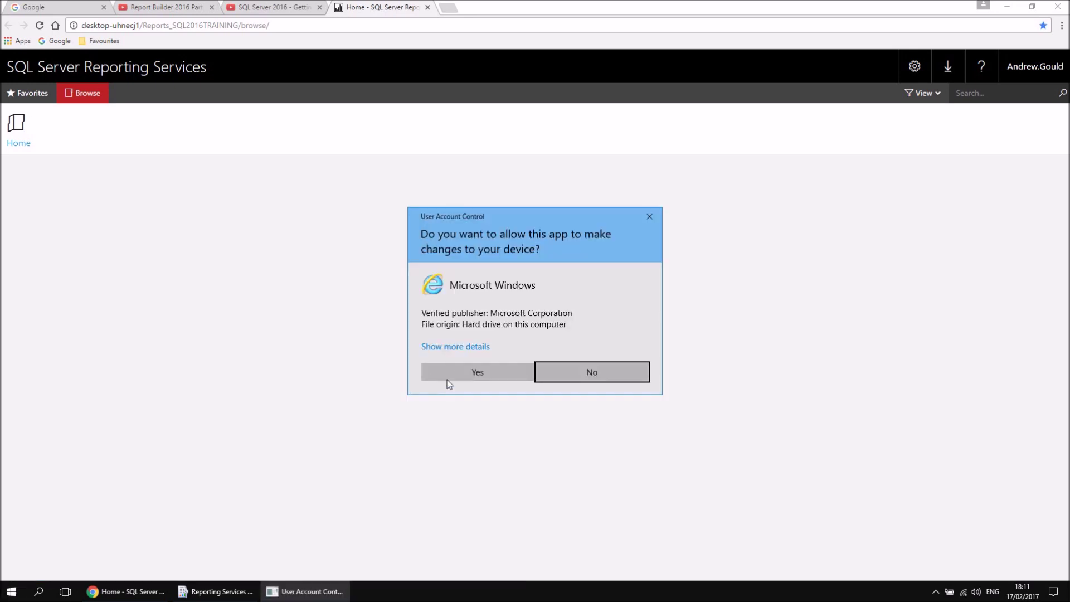
left_click(457, 370)
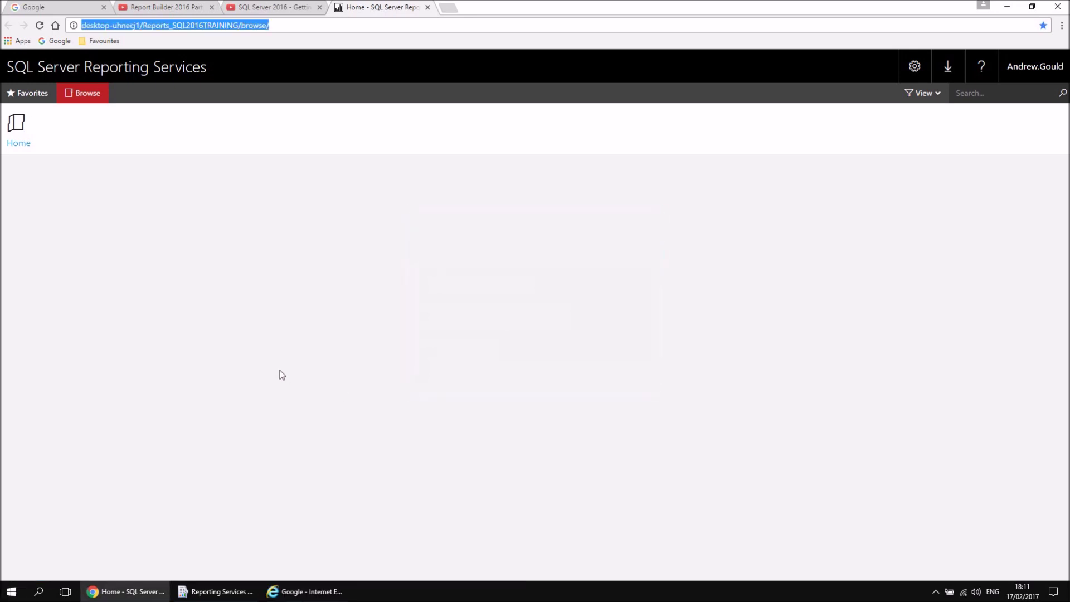
left_click(315, 594)
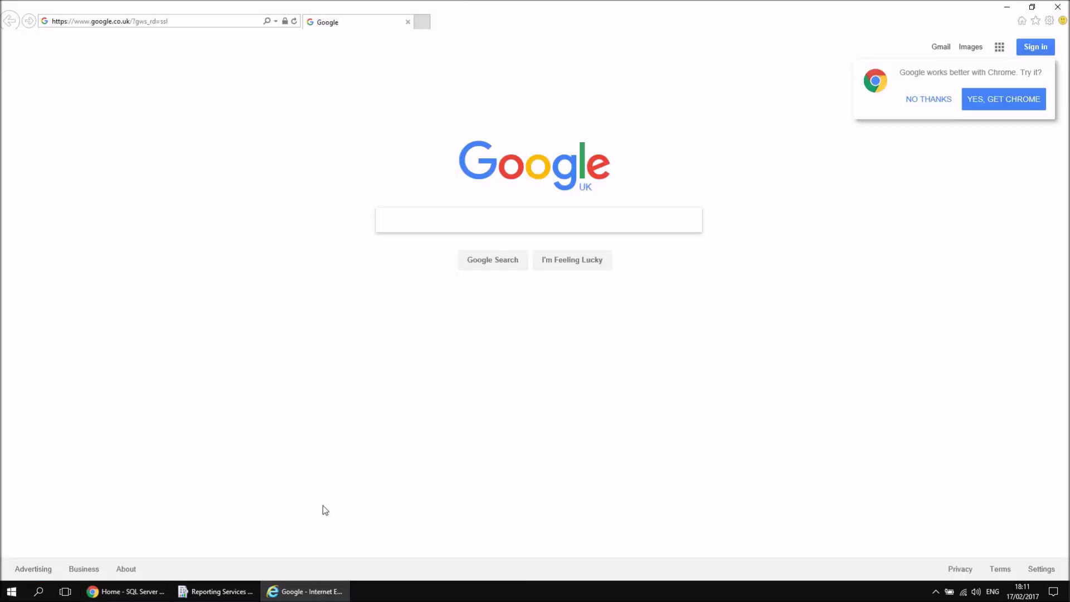
- Load the copied Reports_SQL2016TRAINING portal address in Internet Explorer
left_click(209, 23)
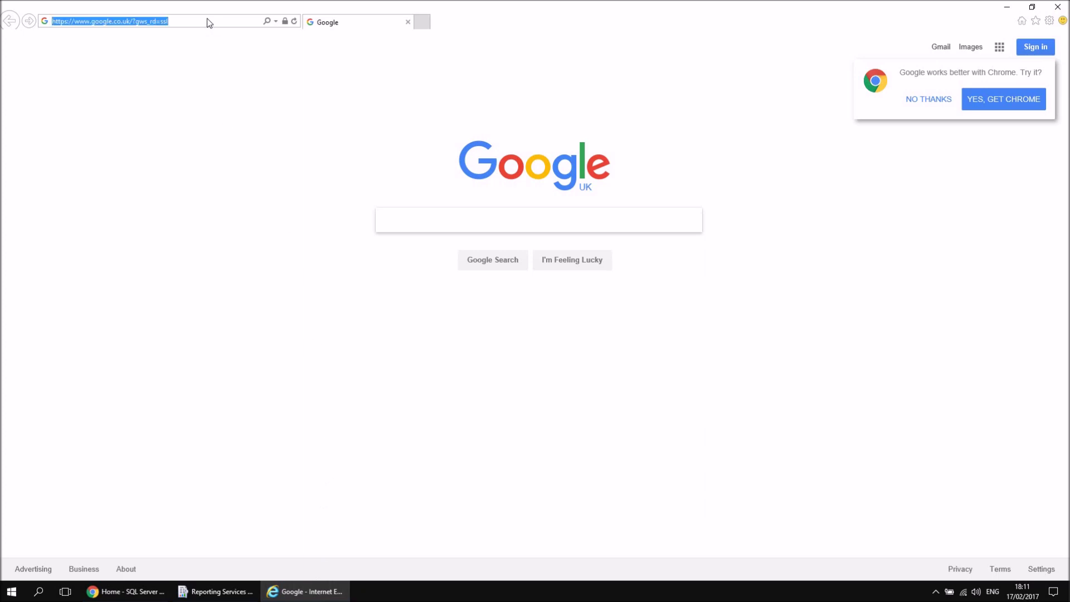
key("ctrl+v")
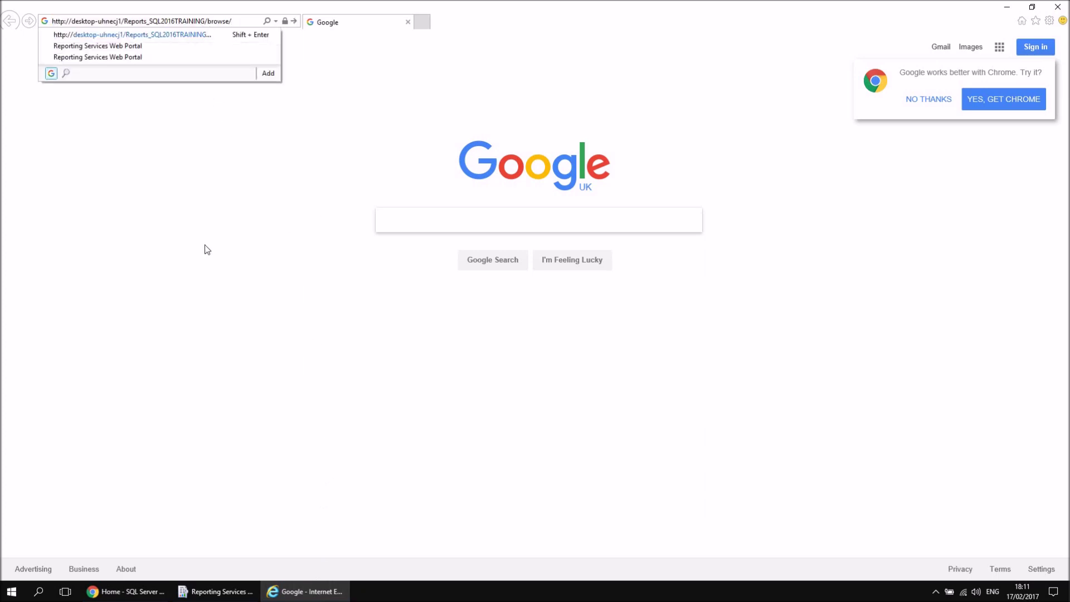
key("Return")
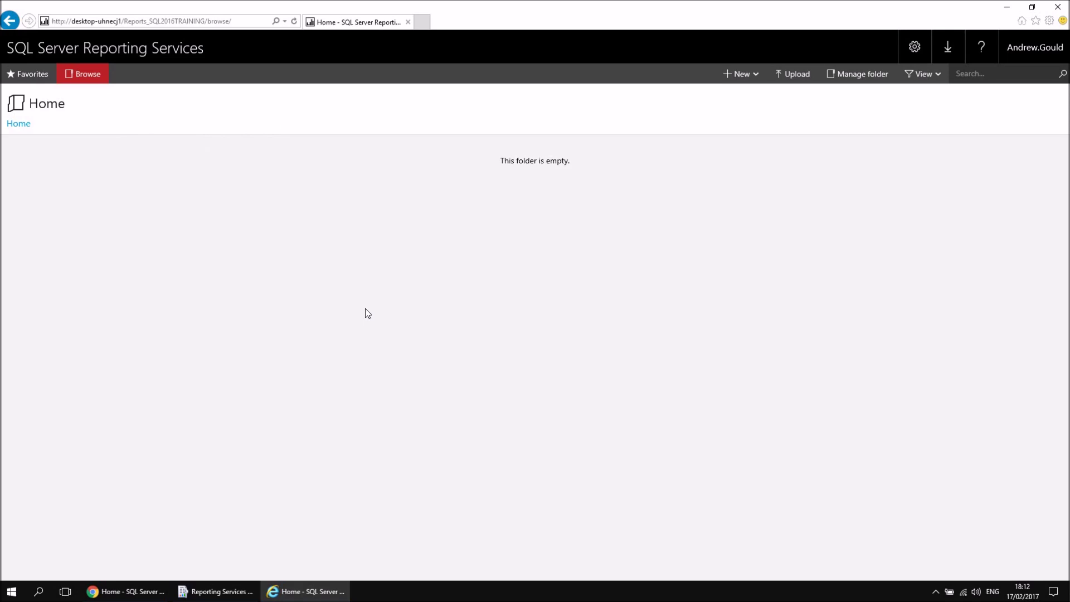
- Locate SimpleMovieReport.rdl on the desktop, then start SQL Server 2016 Report Builder with a blank report
key("super+d")
left_click(20, 78)
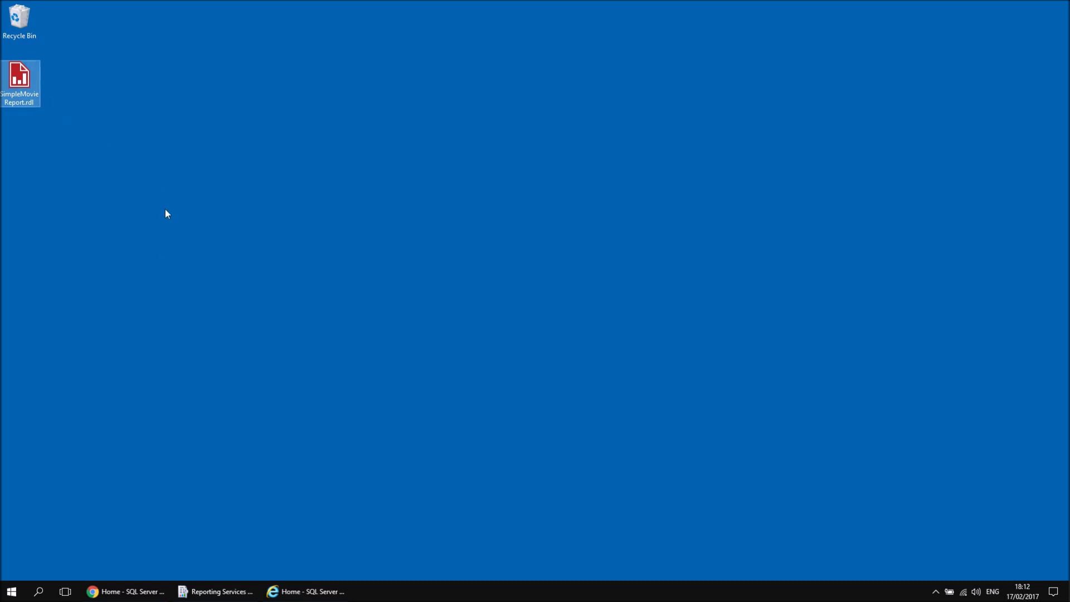
left_click(11, 596)
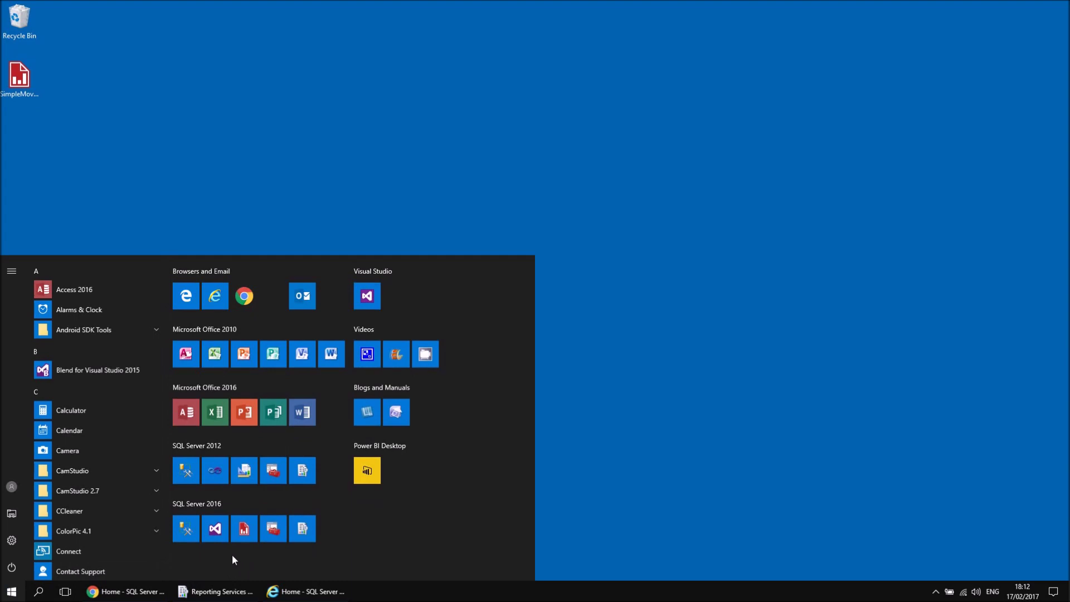
left_click(245, 532)
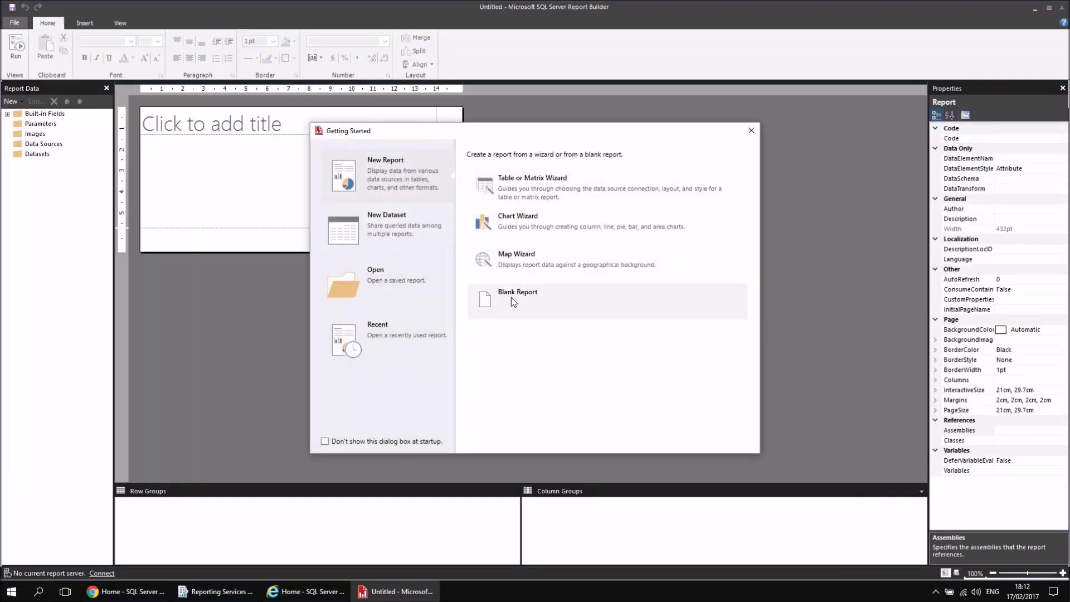
left_click(513, 302)
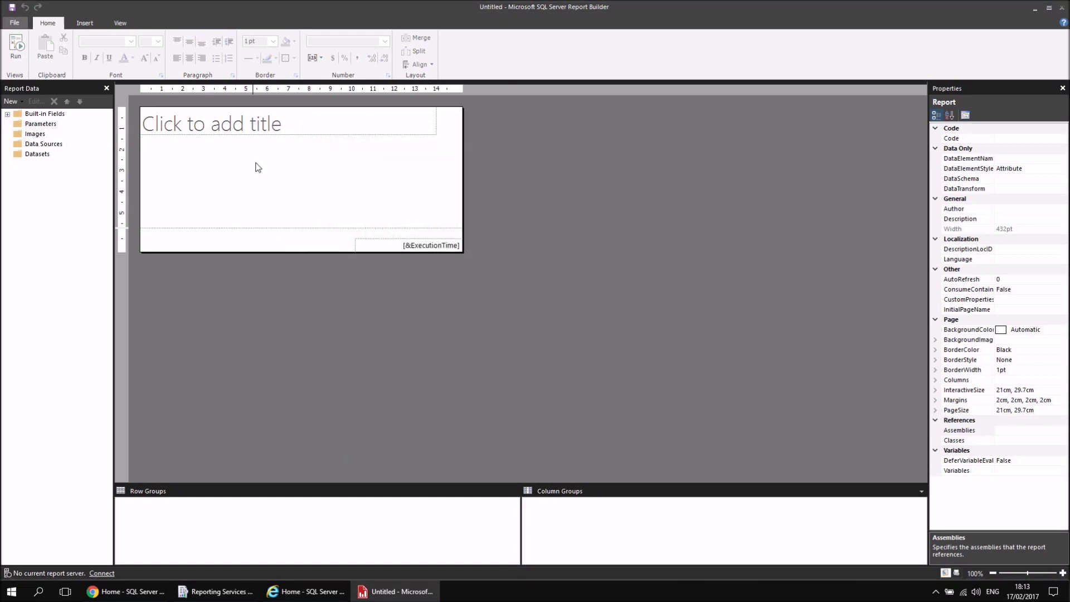
- Delete the title text box from the report body
left_click(324, 155)
left_click(301, 132)
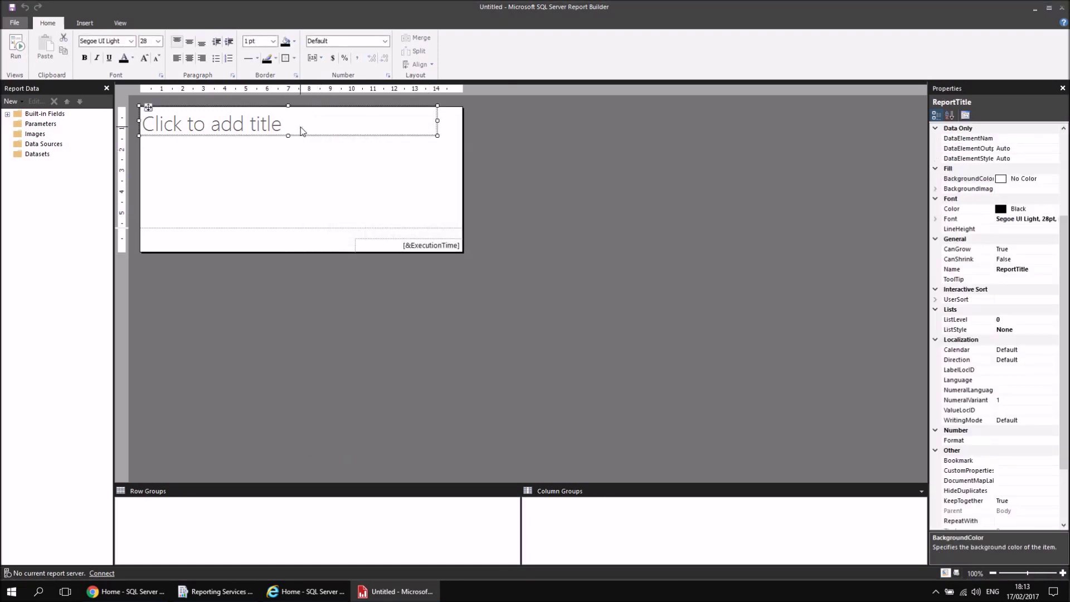
key("Delete")
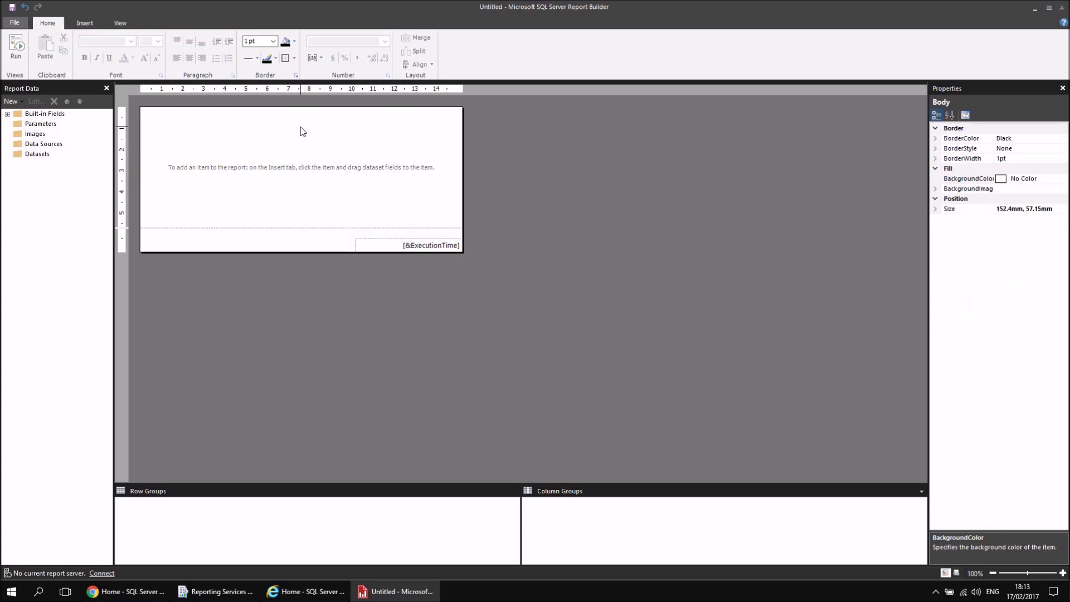
- Delete the execution time text box and remove the page footer from the report
left_click(372, 251)
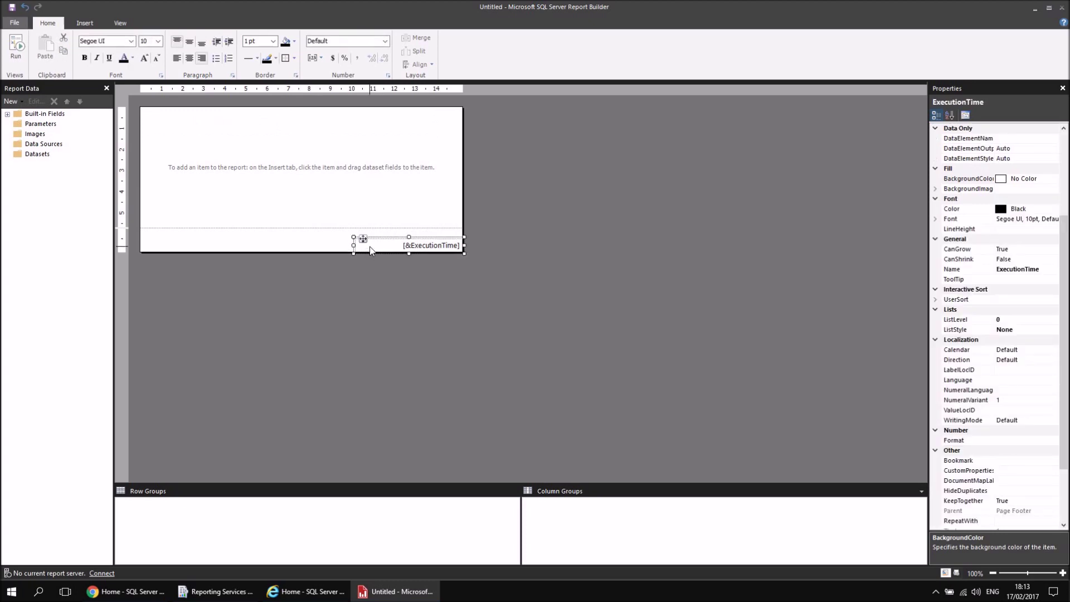
key("Delete")
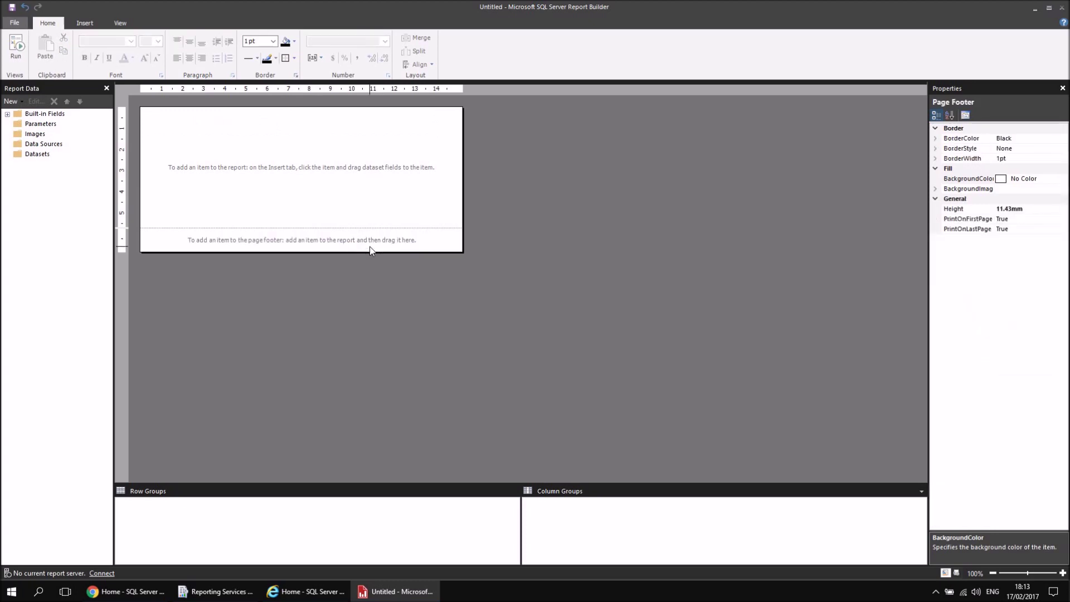
right_click(351, 314)
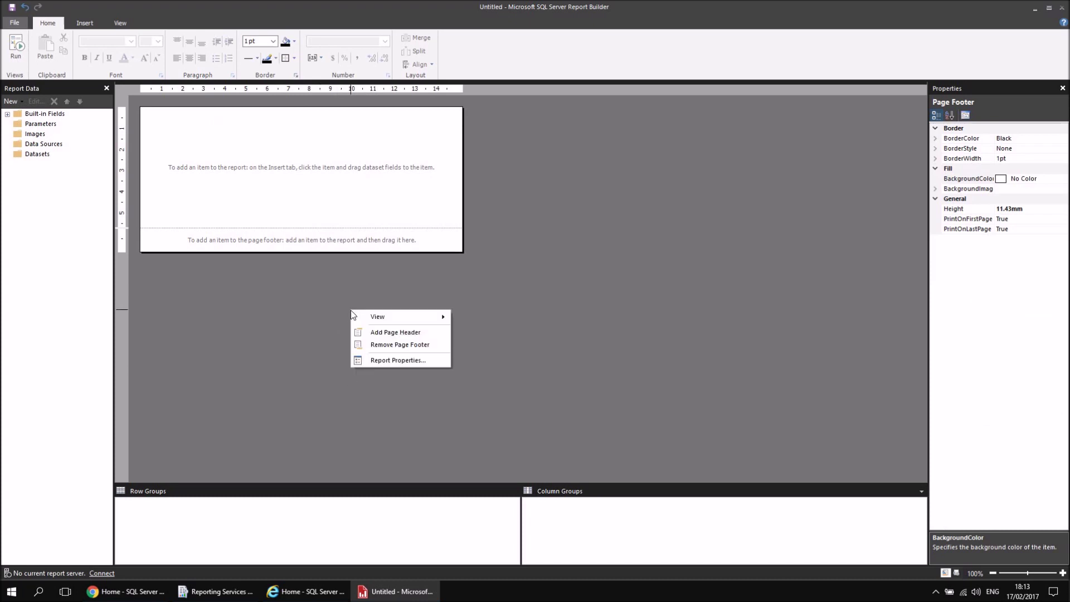
left_click(378, 346)
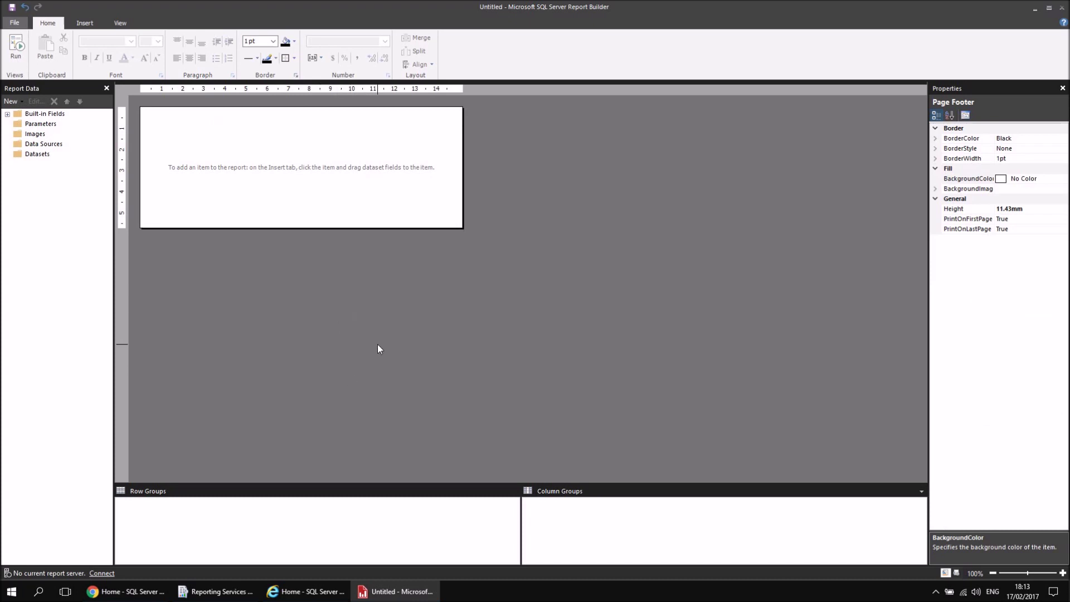
- Add a data source that uses a Microsoft SQL Server connection embedded in the report
right_click(61, 147)
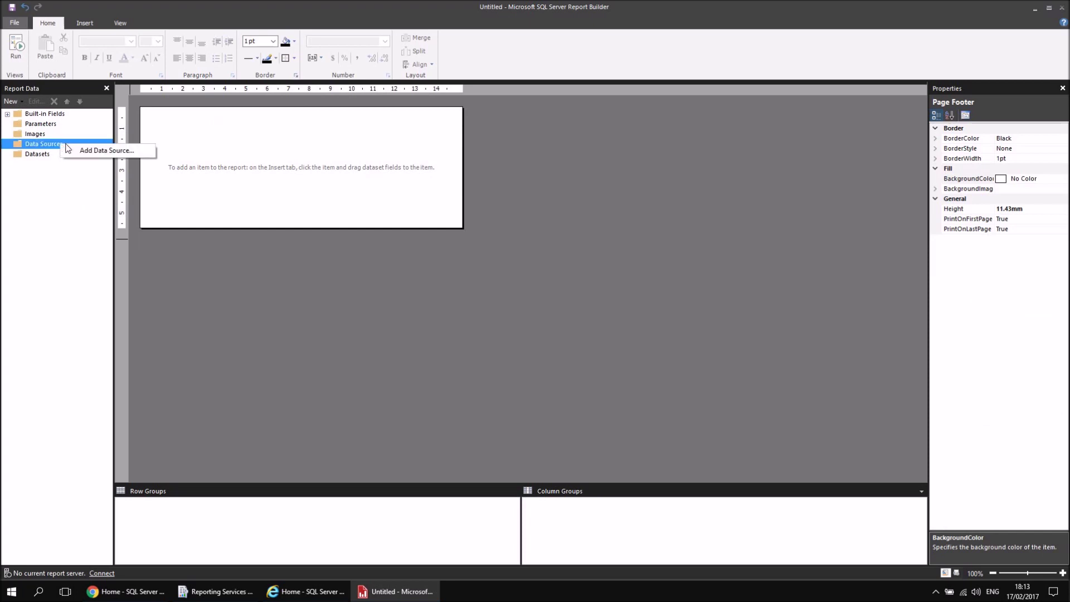
left_click(81, 152)
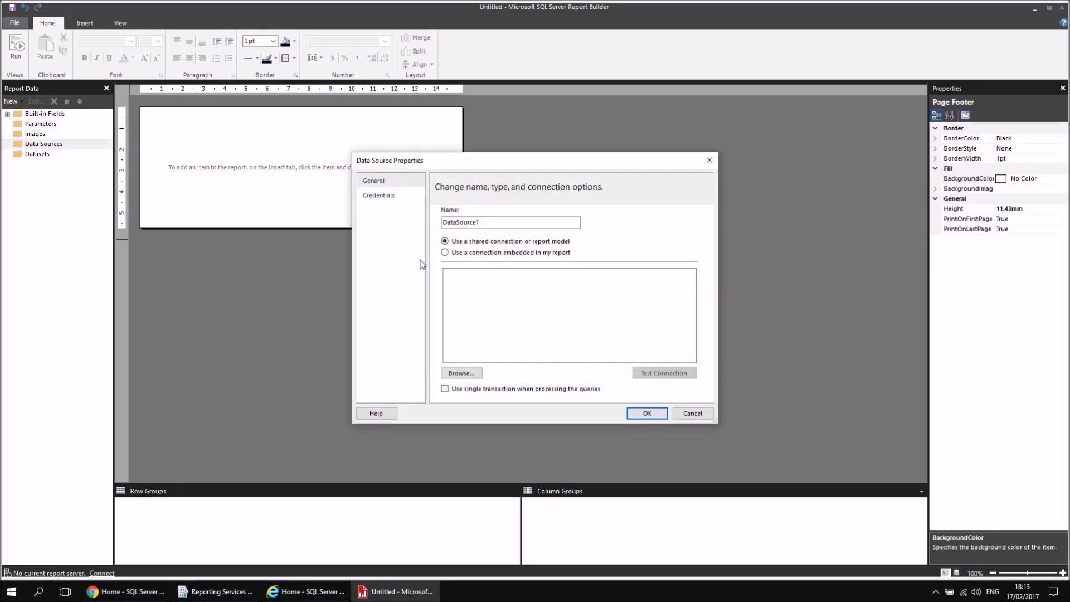
left_click(478, 220)
left_click(445, 252)
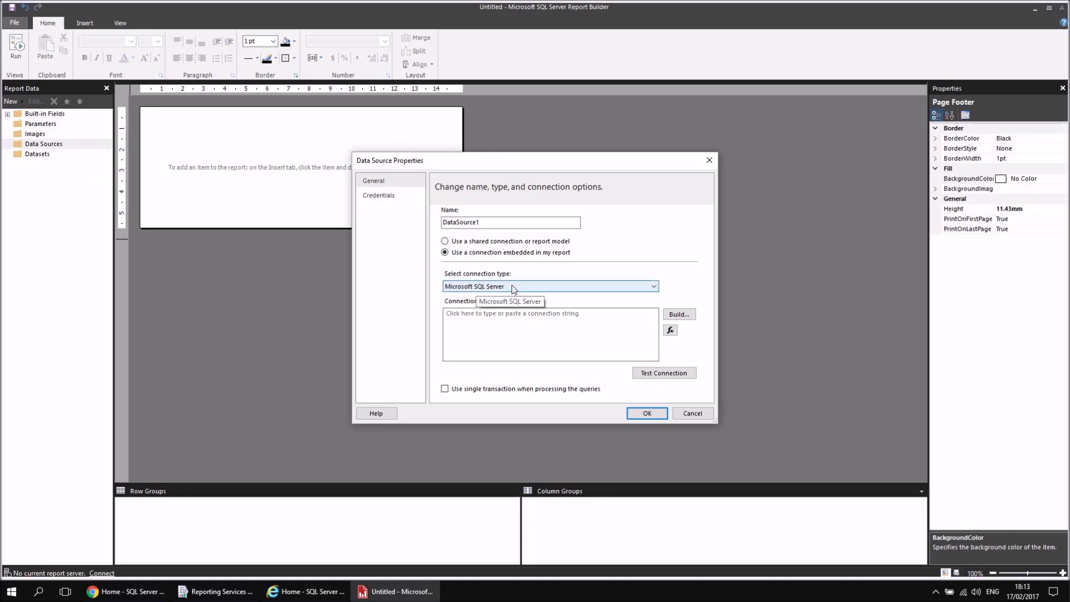
- Build the data source connection to server .\sql2016training with the Movies database and save the data source
left_click(679, 316)
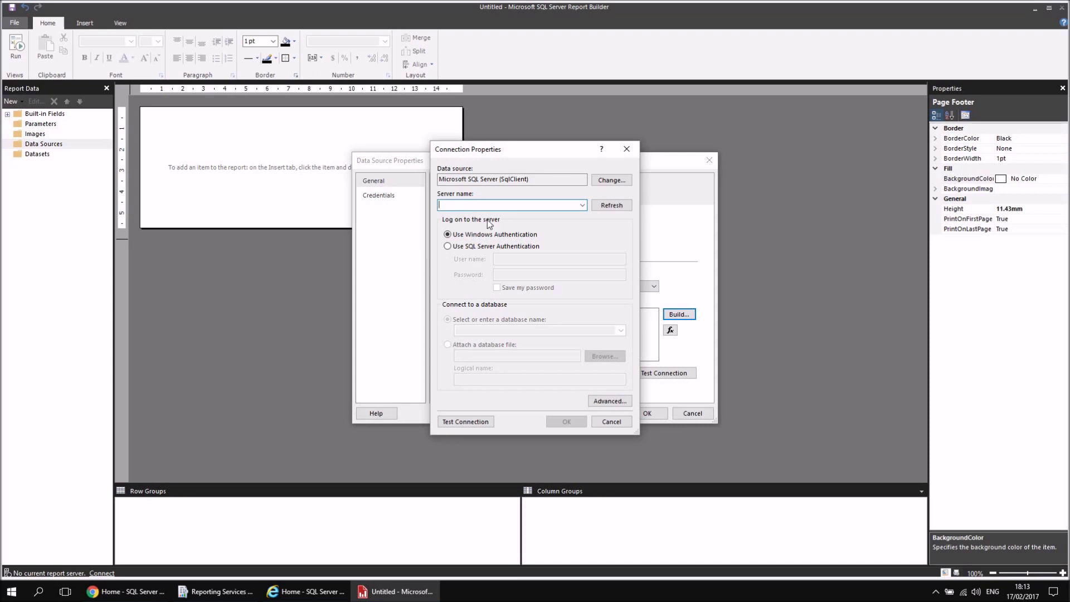
type(".sql2016training")
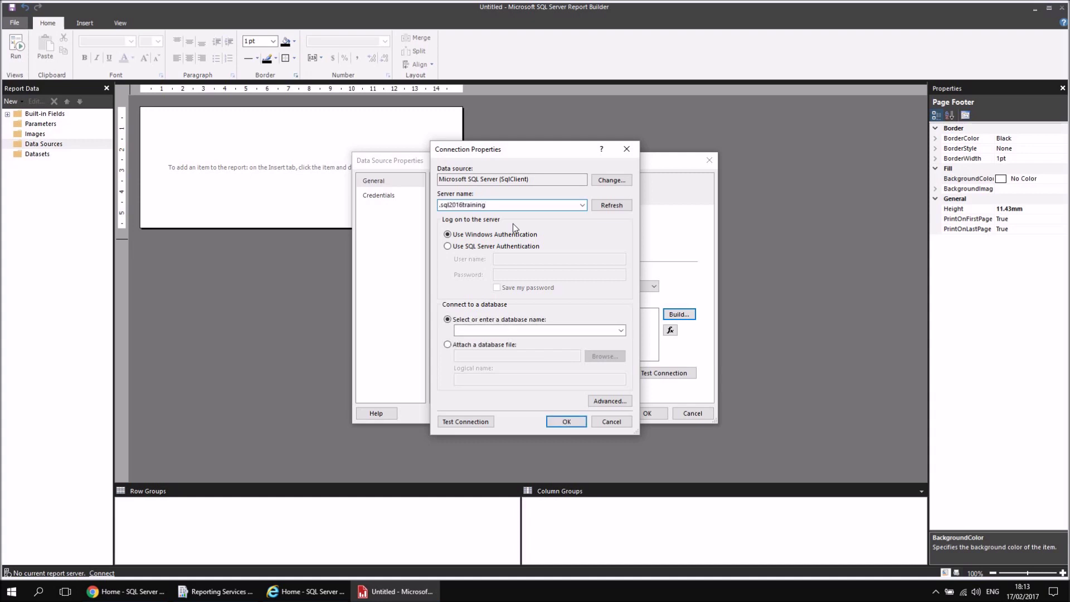
left_click(441, 205)
type("\\")
left_click(621, 331)
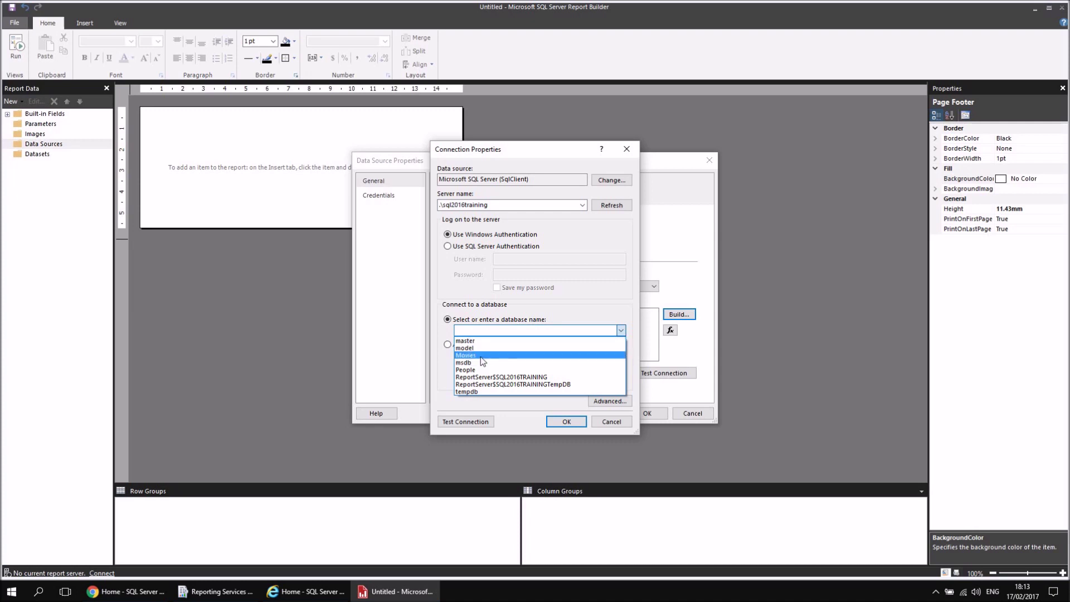
left_click(480, 356)
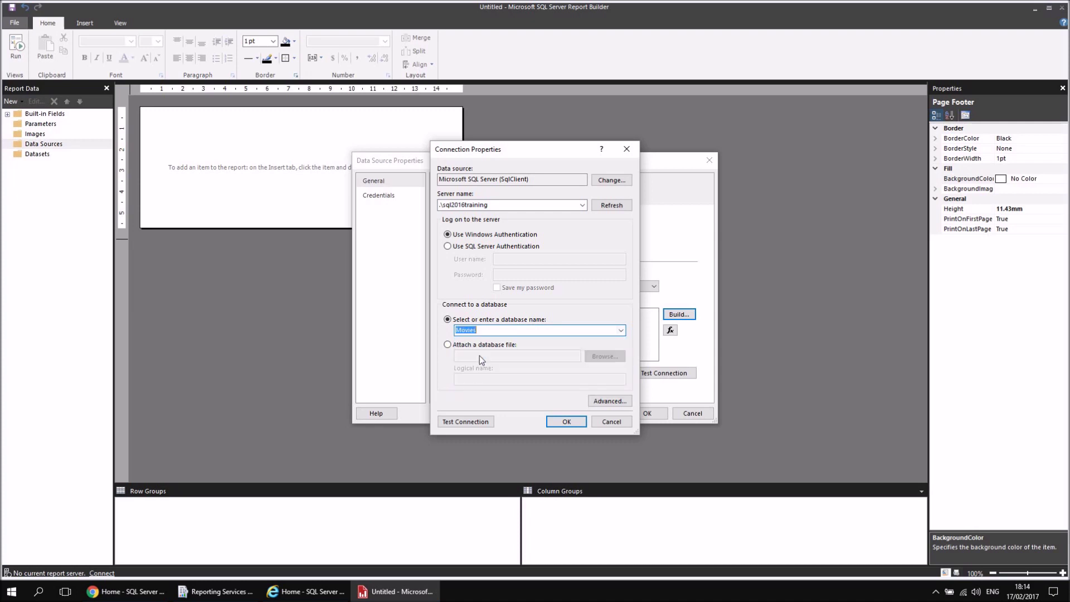
left_click(566, 422)
left_click(643, 416)
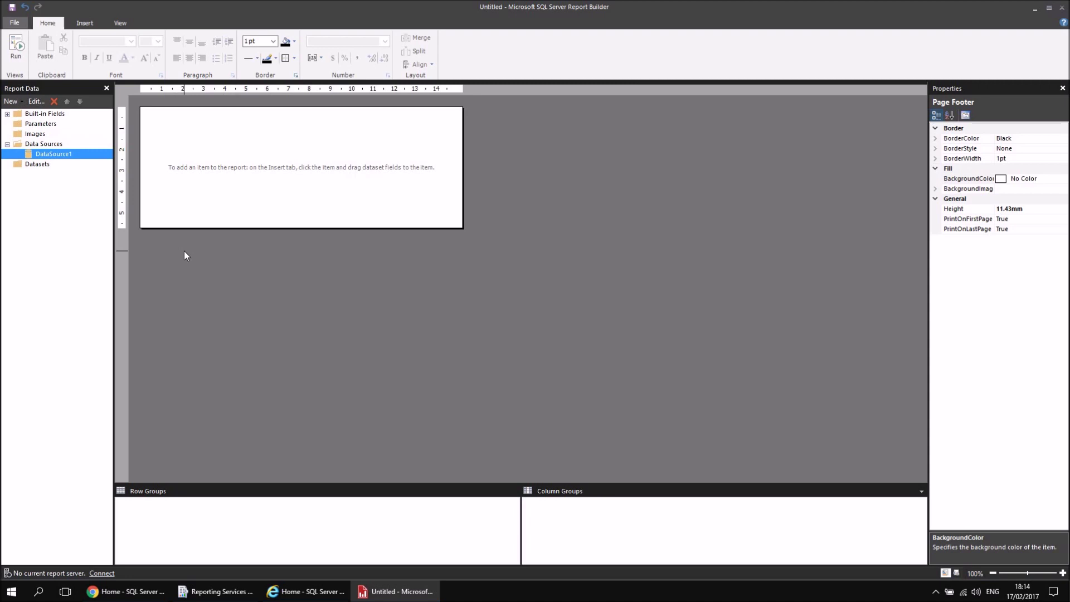
- Add a dataset on DataSource1 that queries Title, ReleaseDate, RunTimeMinutes and OscarWins from the Film table
right_click(71, 154)
left_click(111, 161)
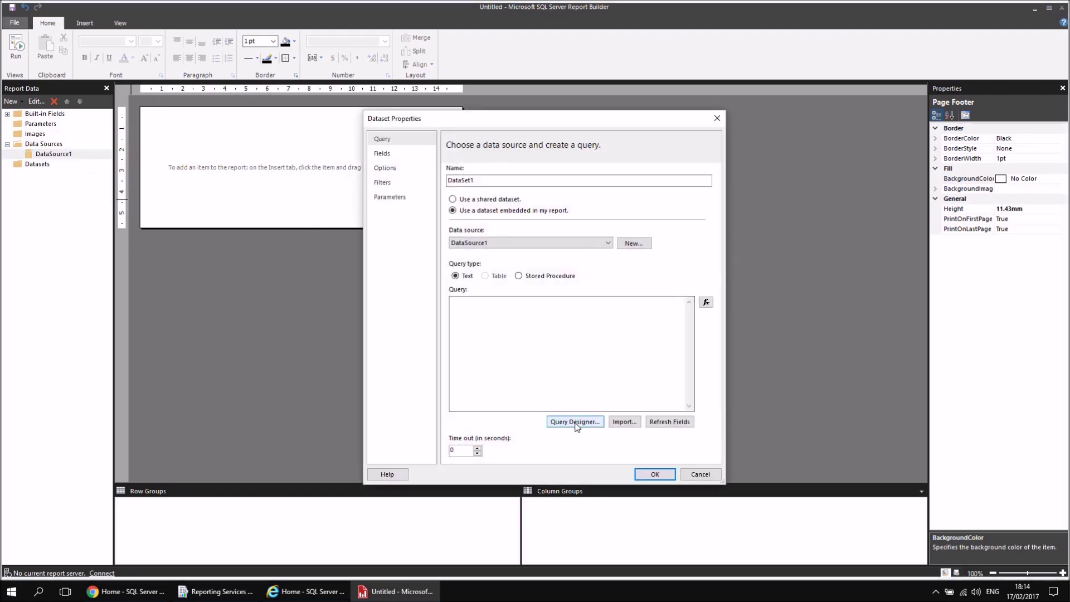
left_click(574, 422)
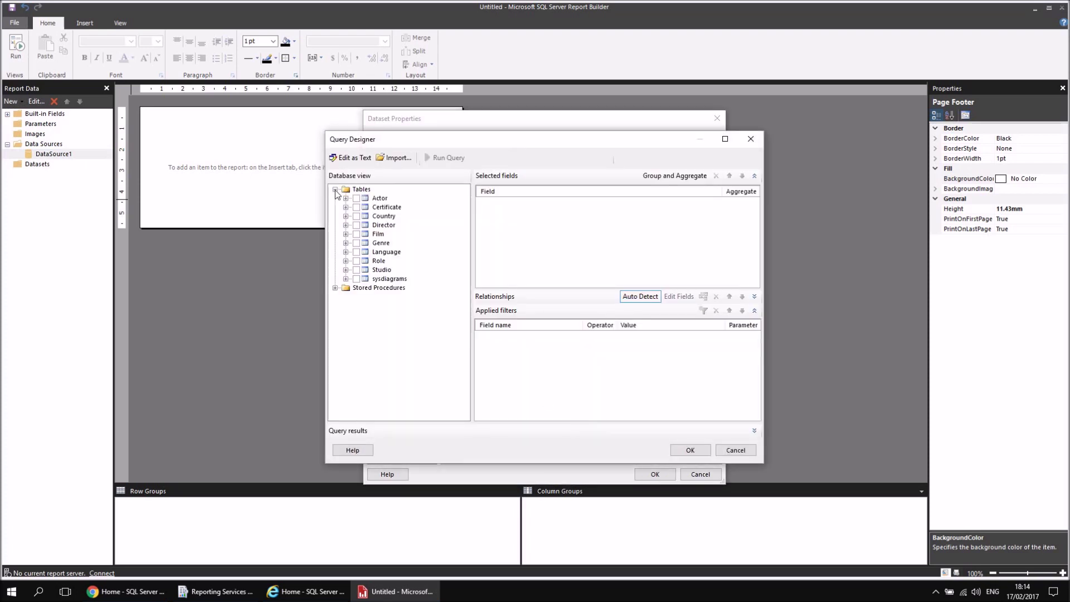
left_click(346, 234)
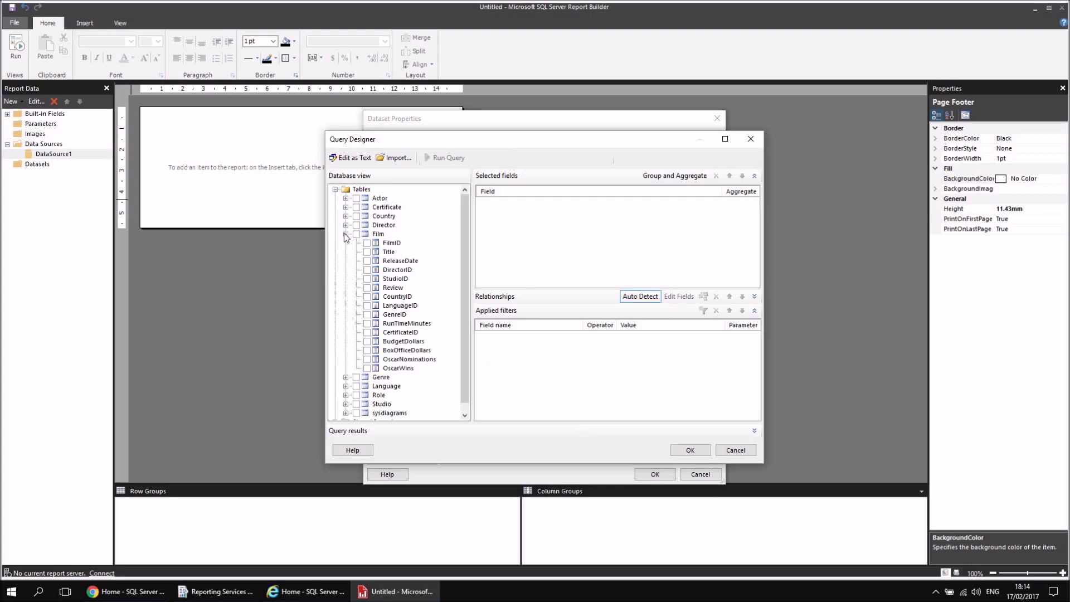
left_click(367, 252)
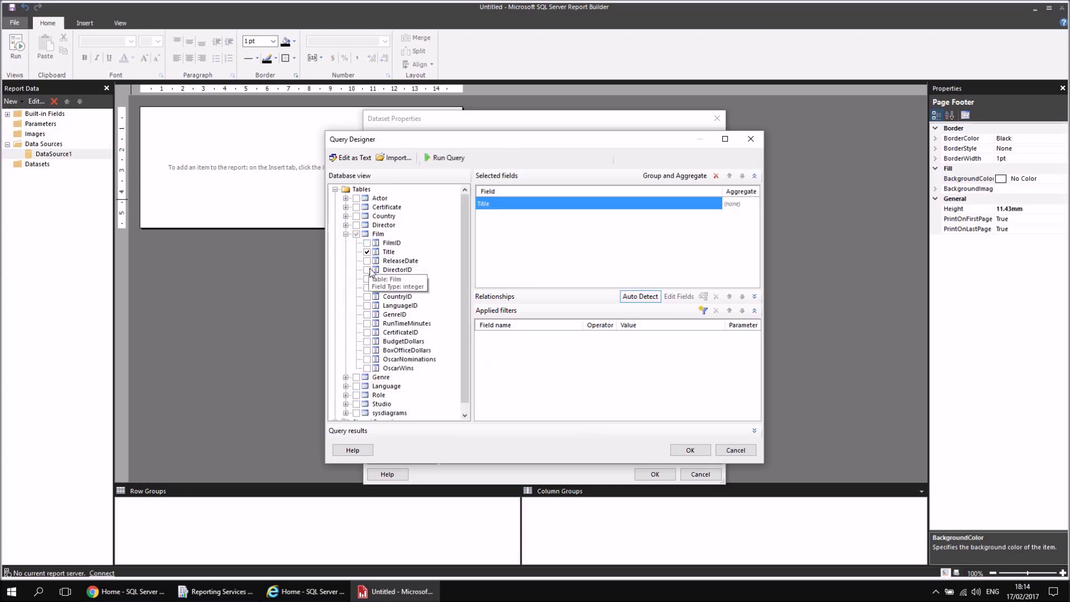
left_click(367, 261)
left_click(367, 323)
left_click(367, 369)
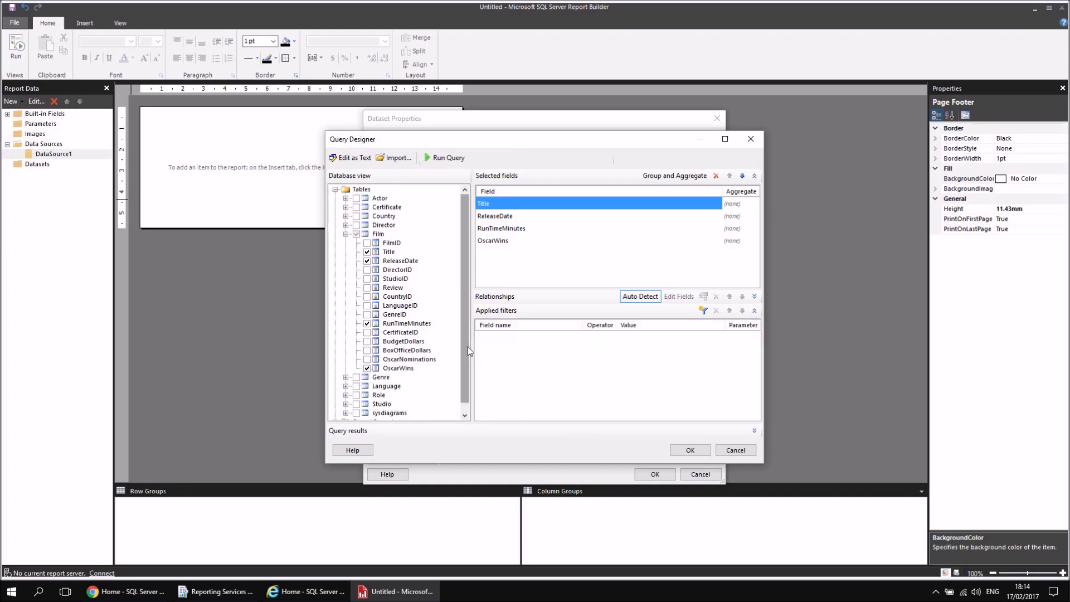
left_click(690, 450)
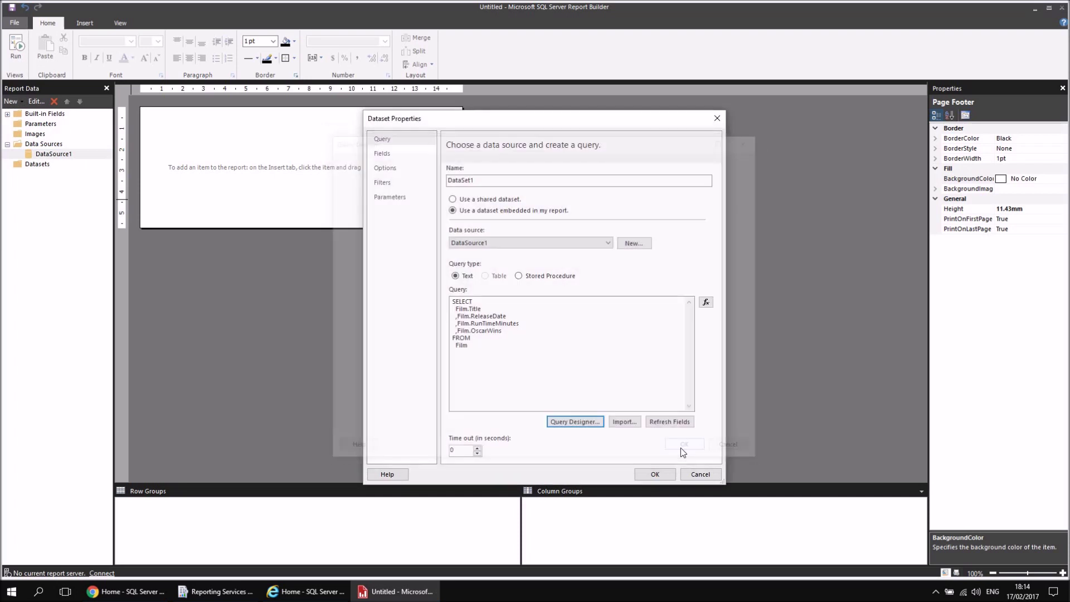
left_click(652, 474)
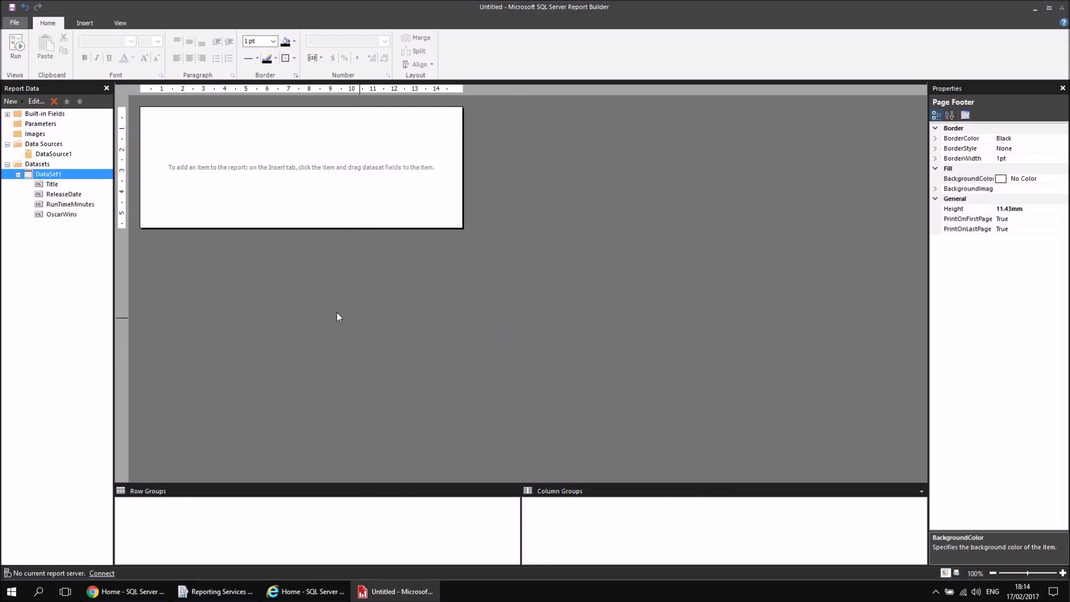
- Insert a table at the upper-left corner of the report body
right_click(144, 112)
mouse_move(172, 152)
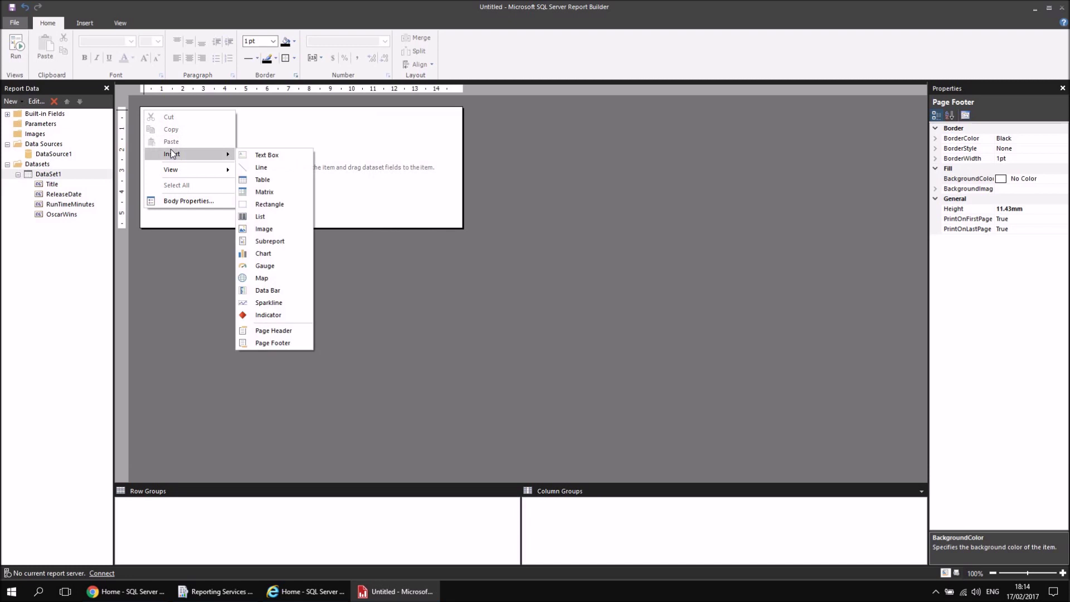
left_click(263, 180)
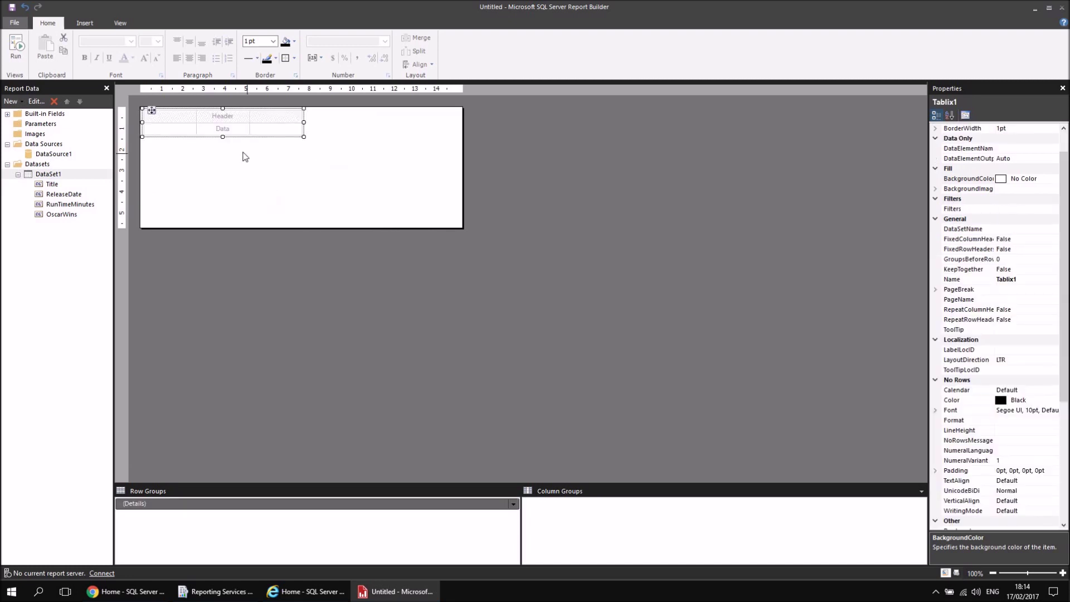
- Fill the table's columns with Title, ReleaseDate, RunTimeMinutes and OscarWins, and widen the Title column to about 7.6 cm
left_click(193, 130)
left_click(211, 138)
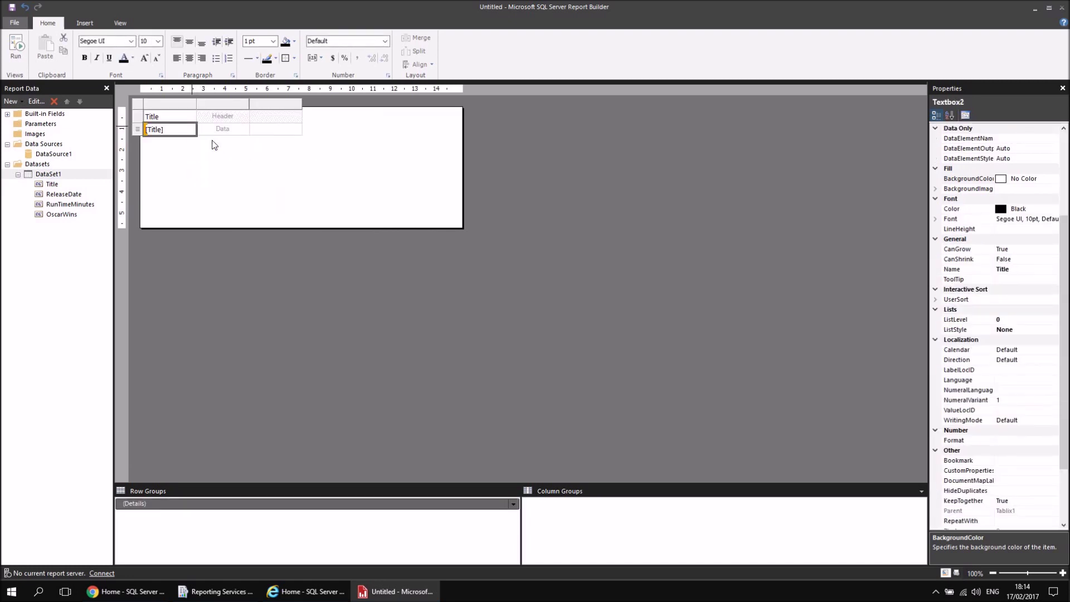
left_click(245, 127)
left_click(270, 151)
left_click(299, 130)
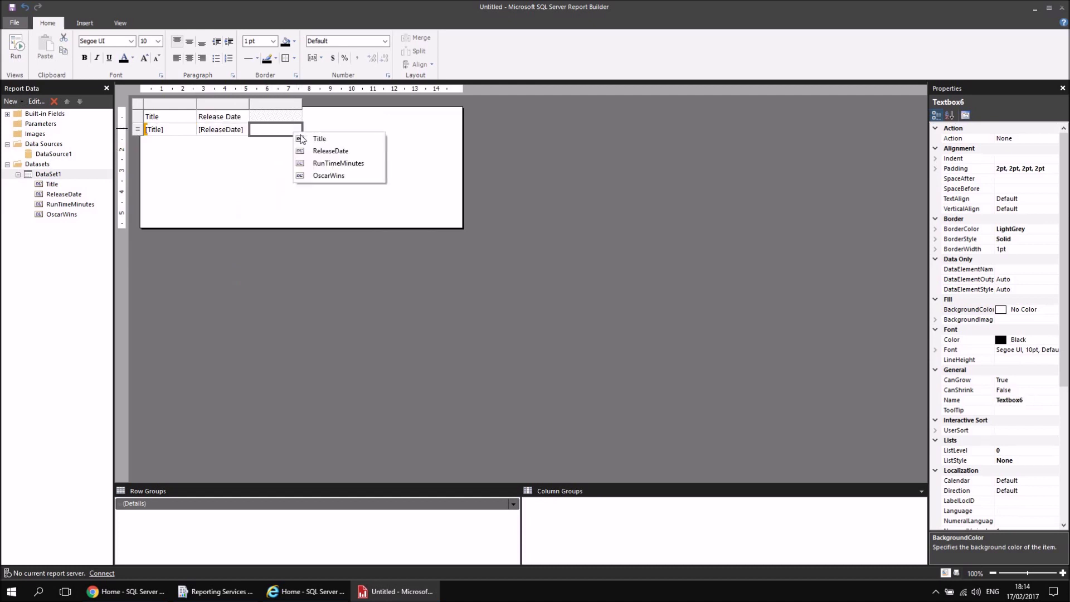
left_click(334, 164)
left_click_drag(61, 214, 304, 126)
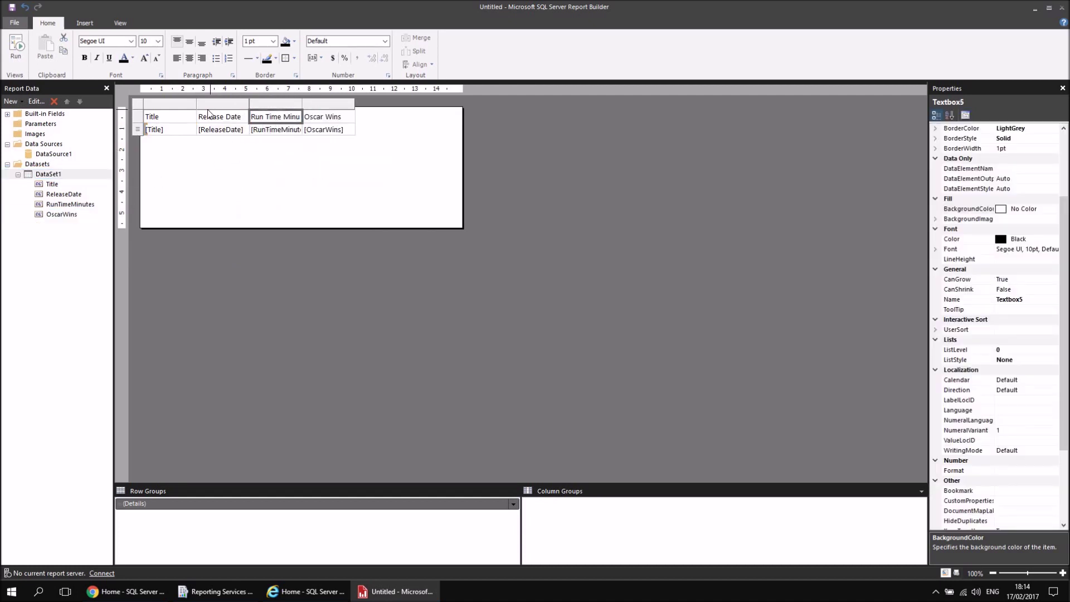
left_click_drag(197, 105, 304, 106)
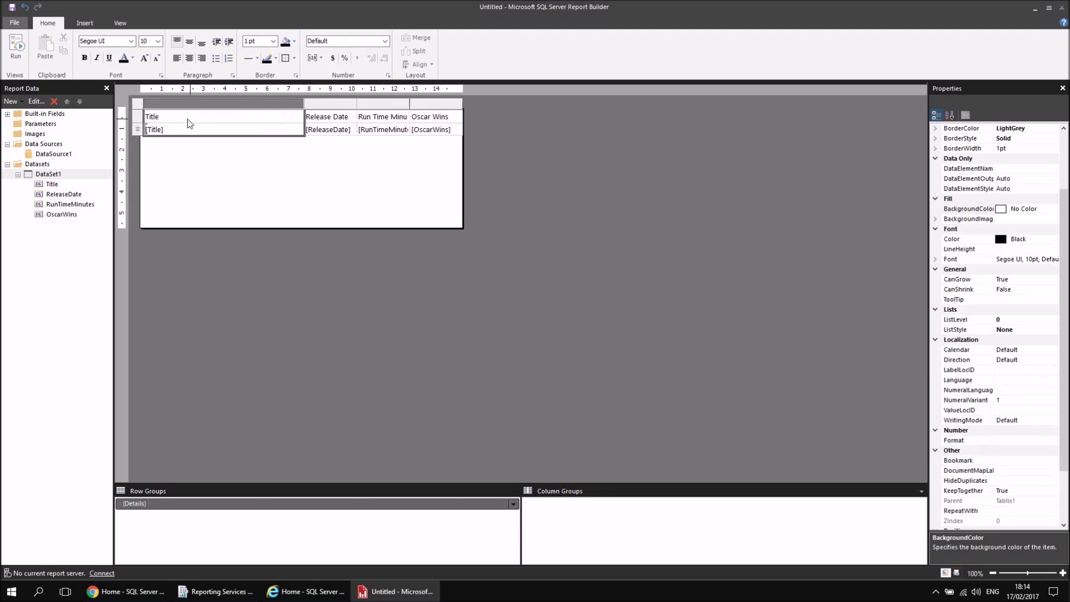
- Format the ReleaseDate data cell as a date of type 31/01/2000, using the version without an asterisk
right_click(335, 132)
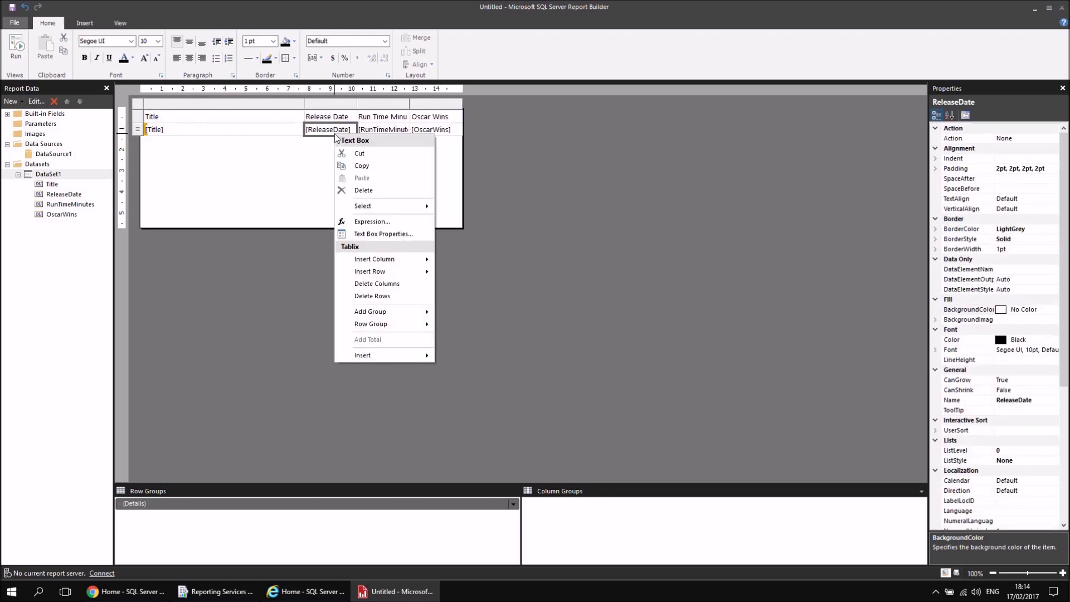
left_click(389, 234)
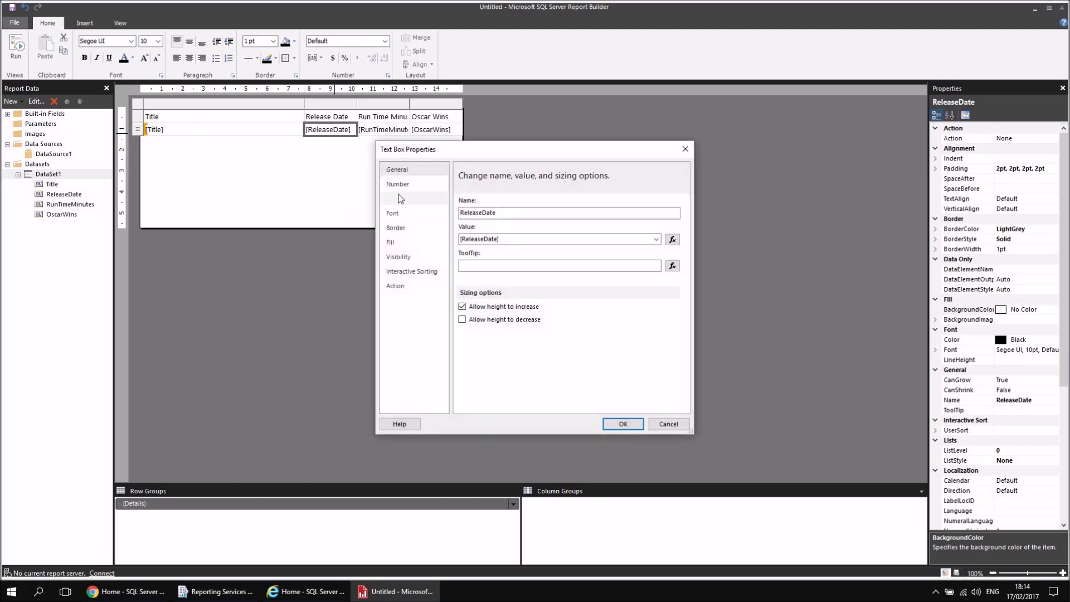
left_click(405, 185)
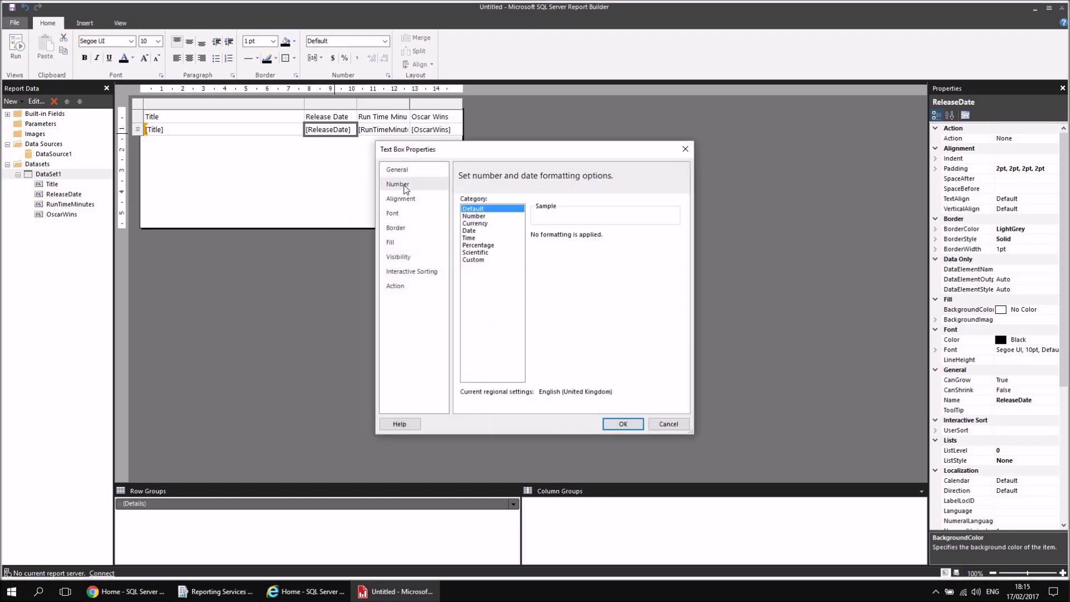
left_click(470, 231)
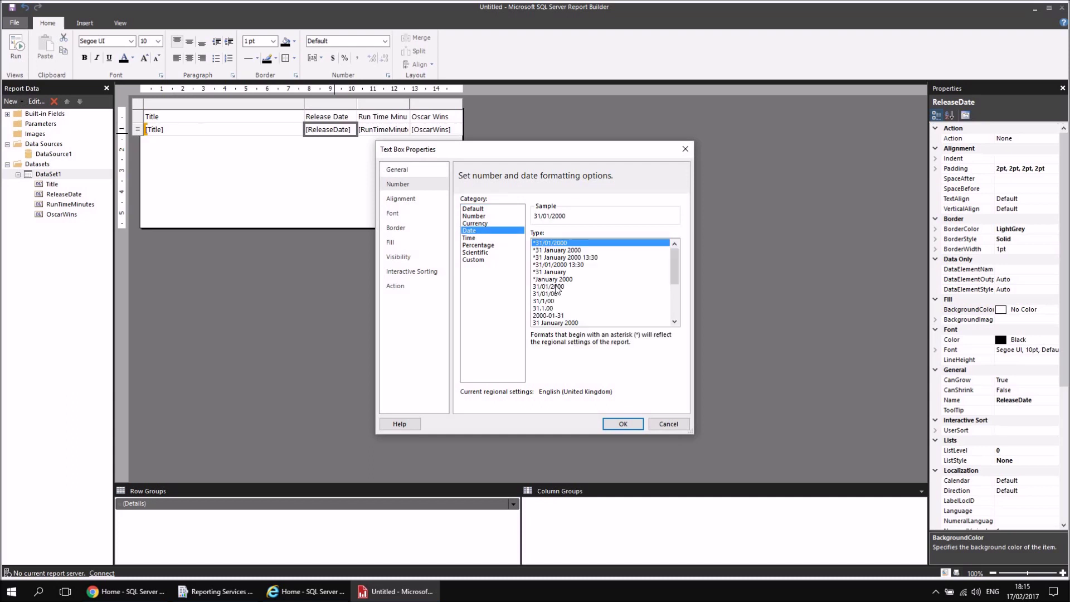
left_click(552, 286)
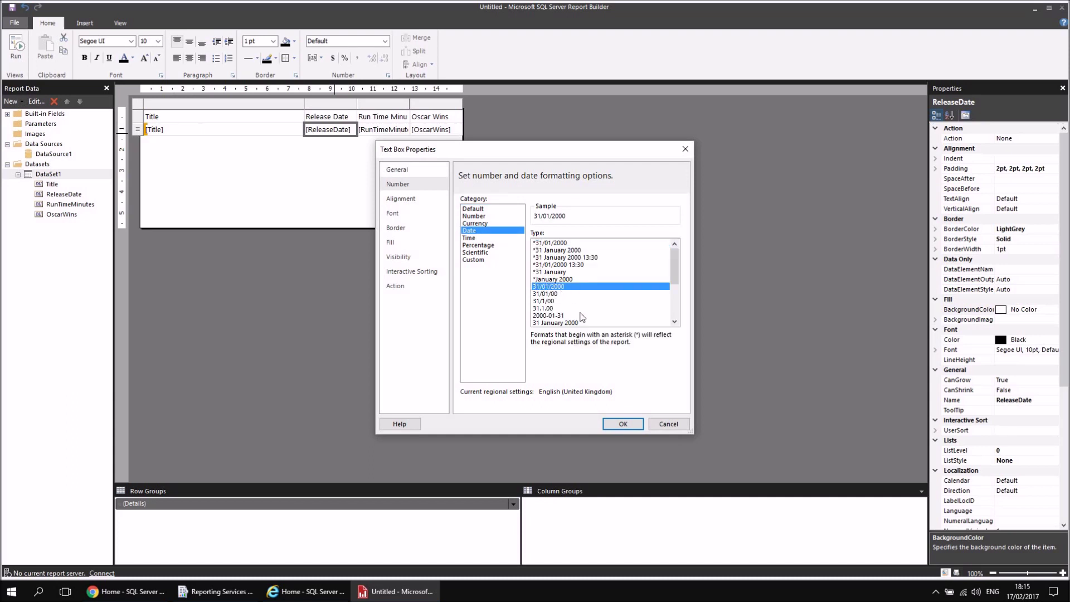
left_click(624, 424)
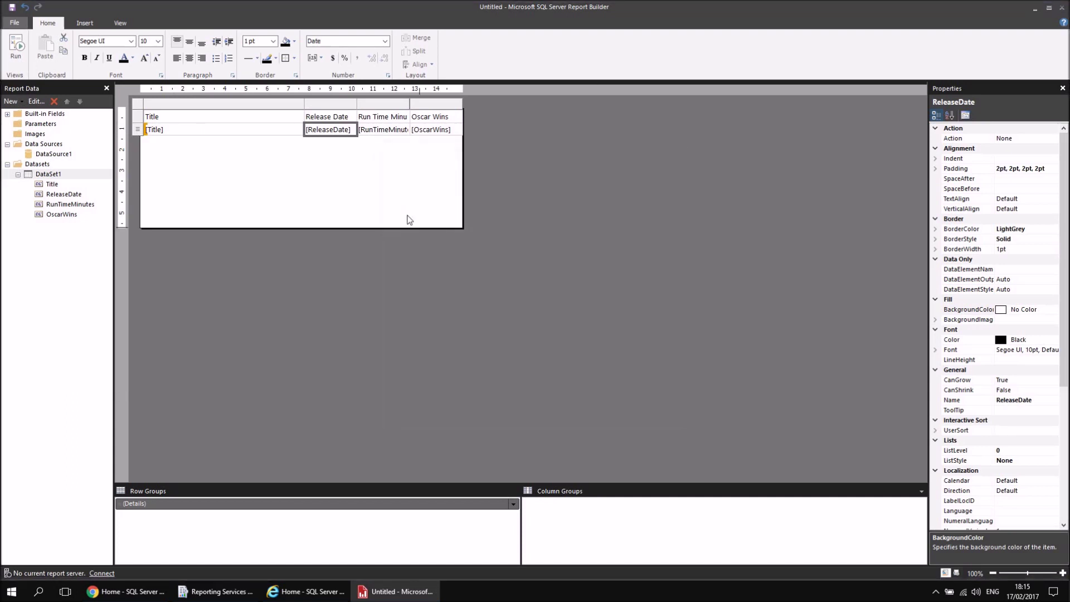
- Format the table's header row with a SlateBlue background and bold white text
left_click(137, 118)
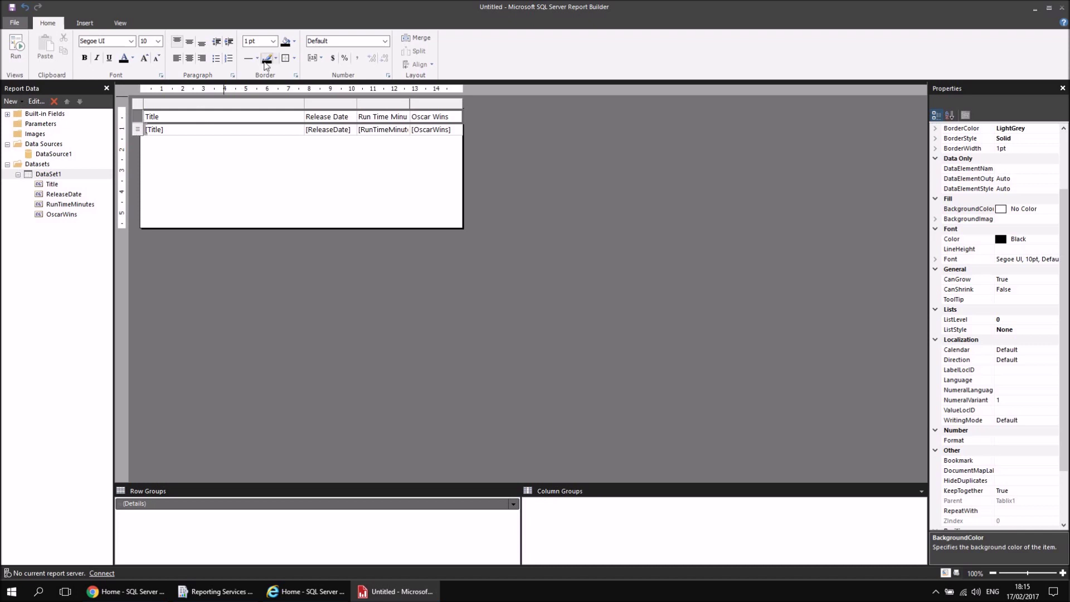
left_click(294, 41)
left_click(358, 89)
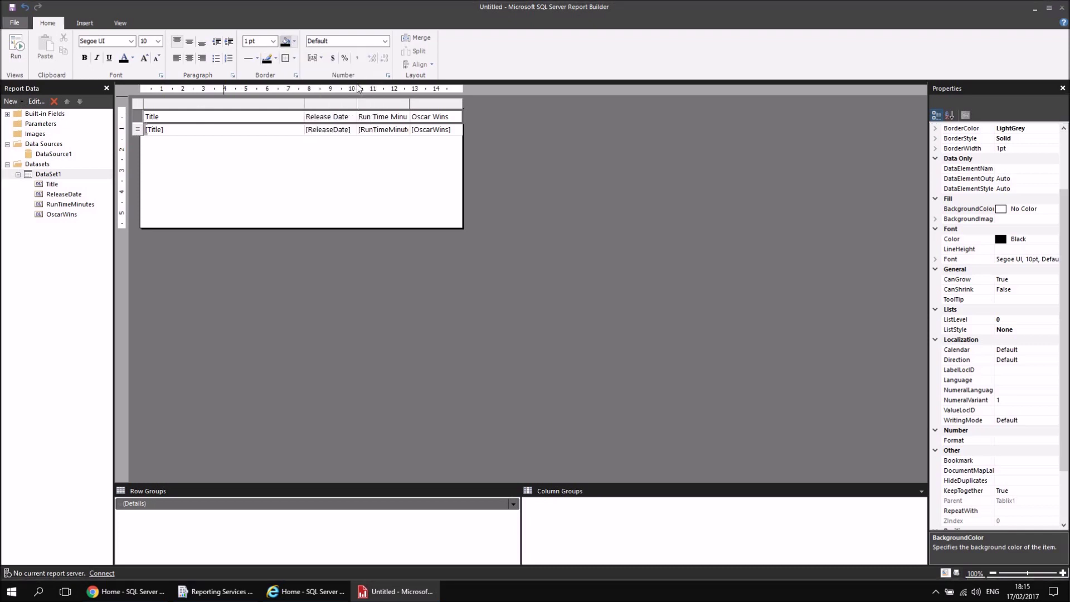
left_click(133, 58)
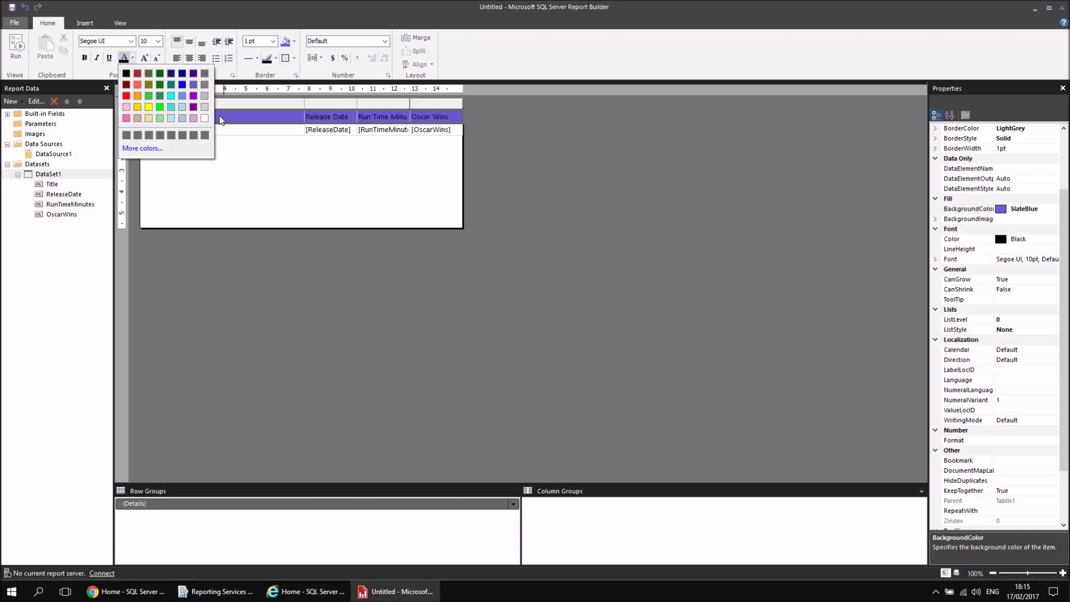
left_click(204, 118)
left_click(84, 58)
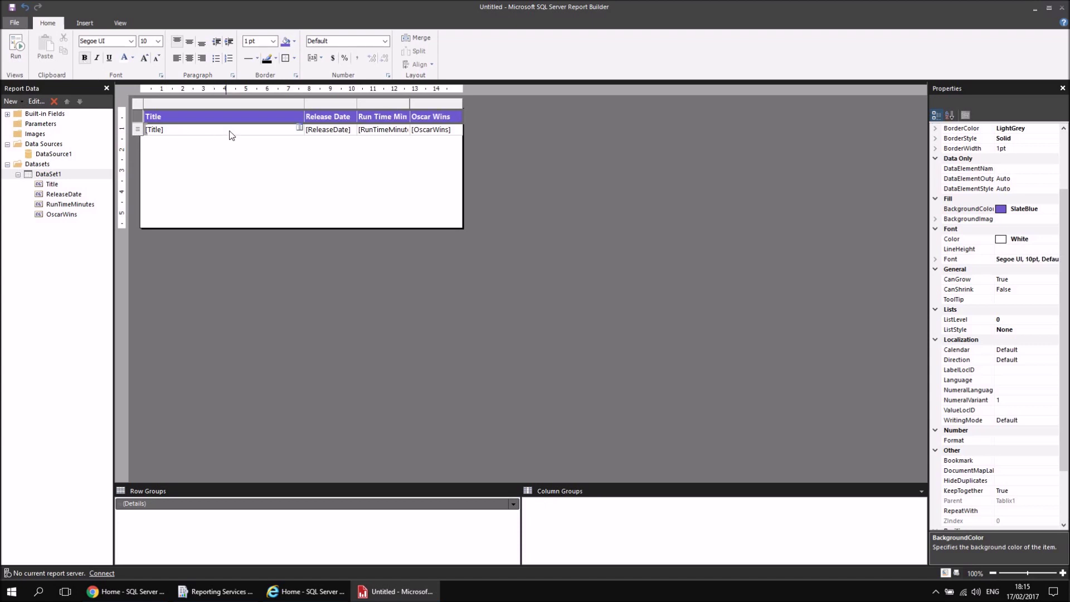
- Run the report to preview the film table, and return to the design view
left_click(17, 48)
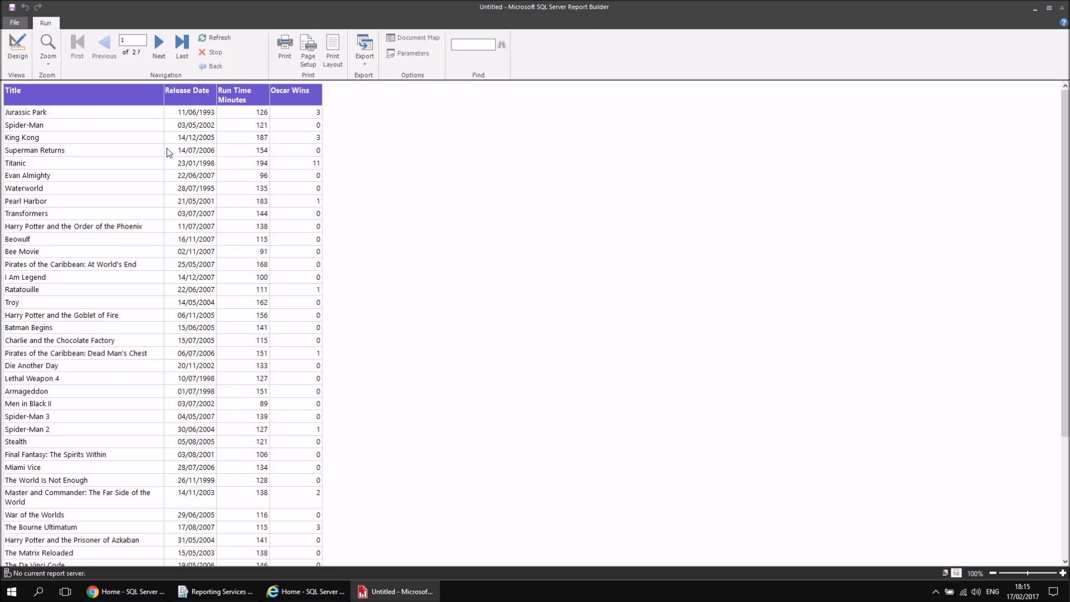
left_click(16, 48)
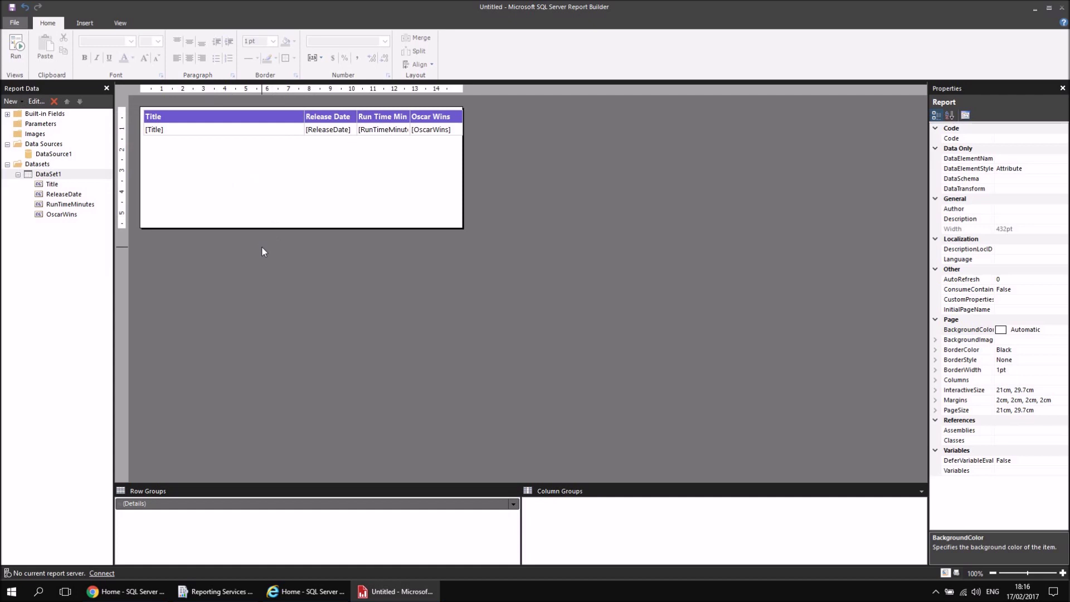
- Save the report to the Desktop as Untitled.rdl
left_click(12, 7)
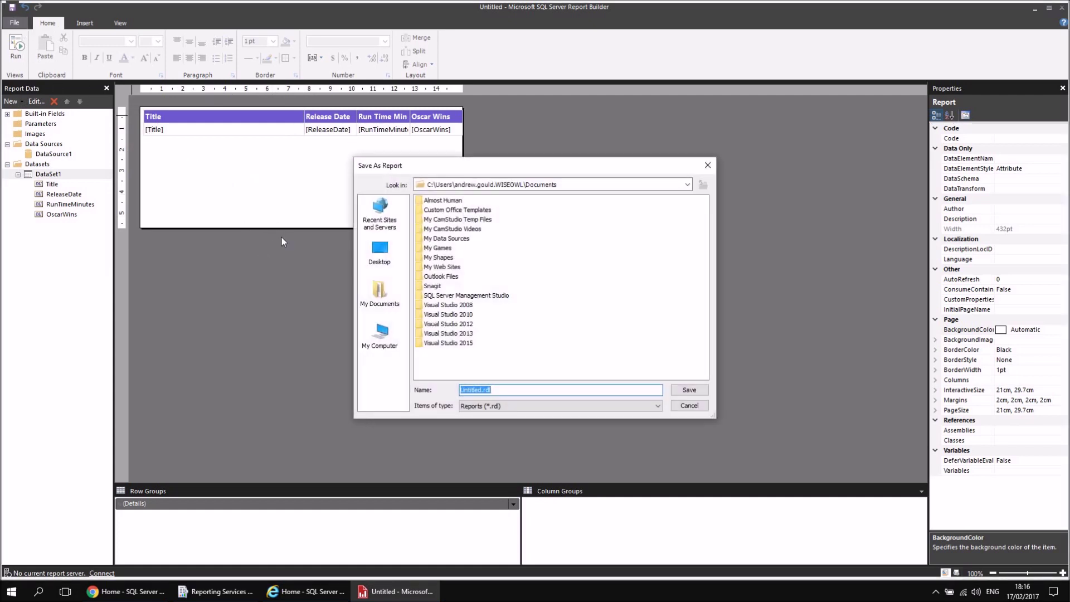
left_click(382, 257)
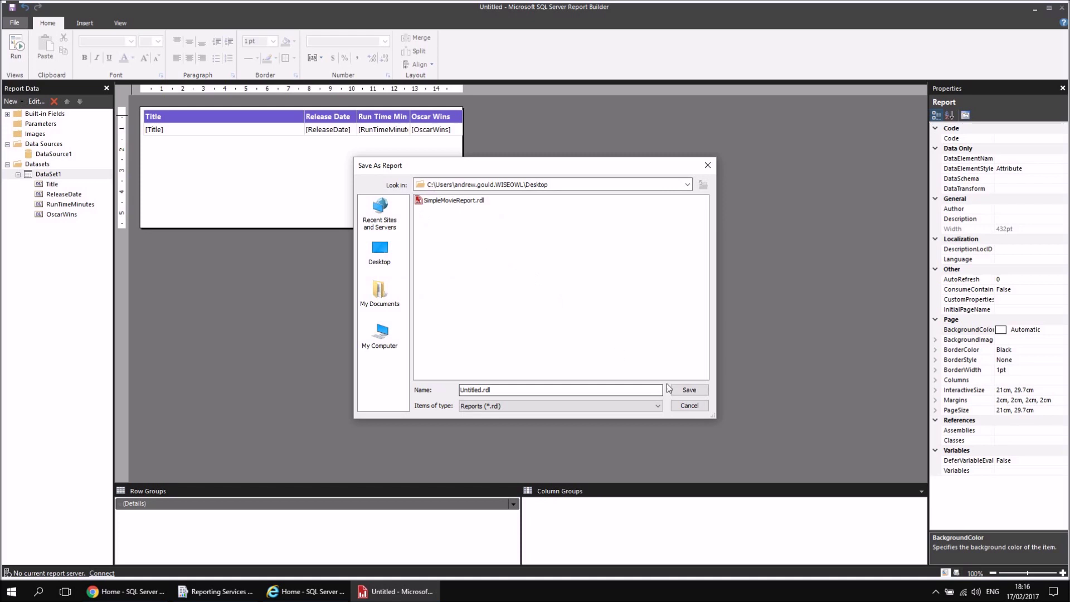
left_click(689, 390)
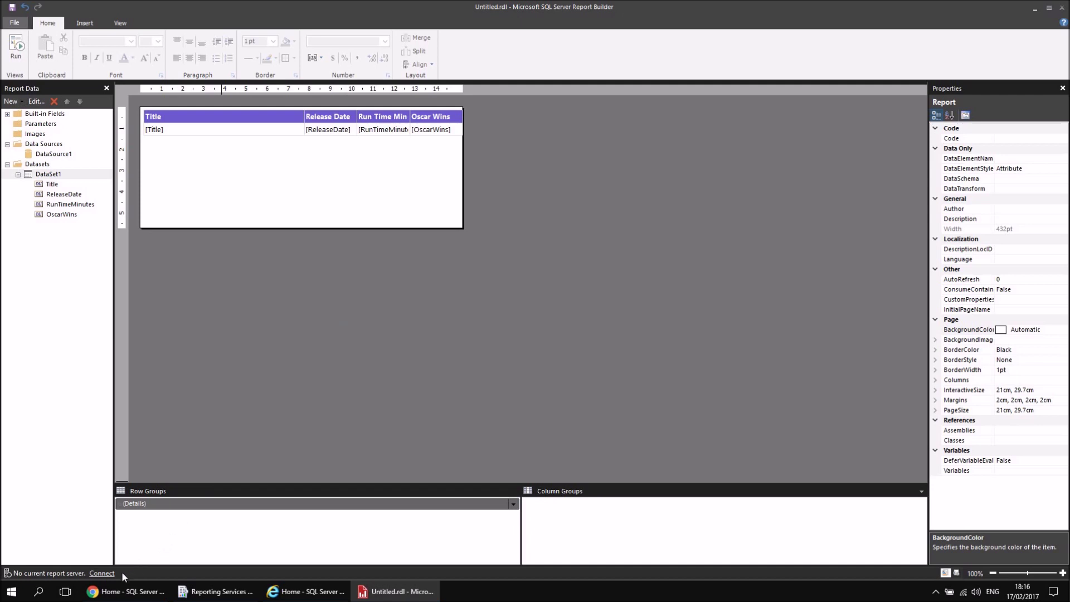
- Open the prompt for connecting to a report server, and view the SQL Server 2016 - Getting Started playlist in Chrome
mouse_move(107, 584)
left_click(101, 576)
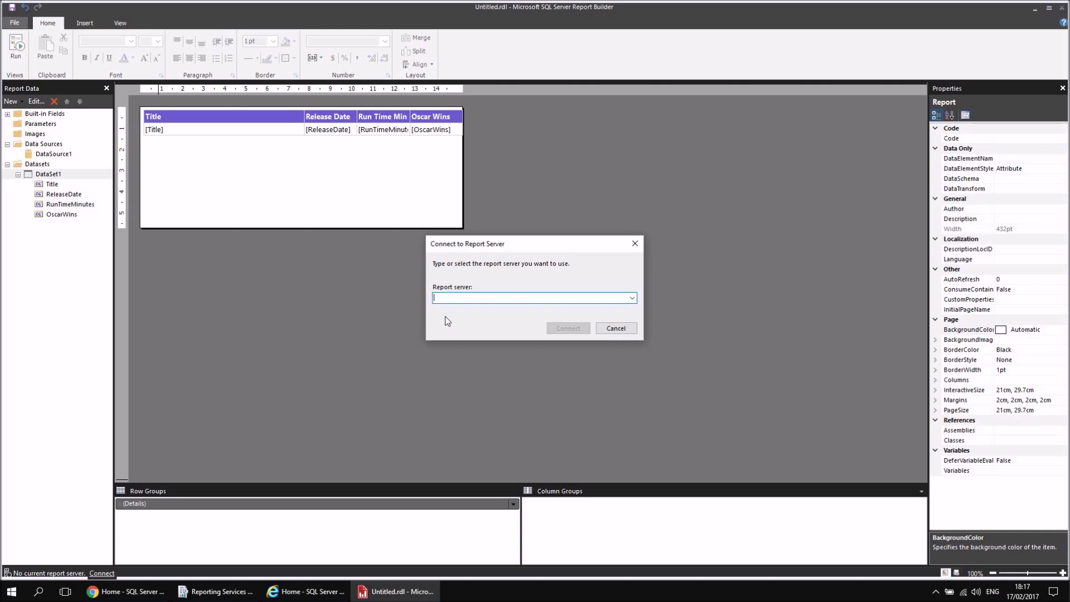
left_click(127, 591)
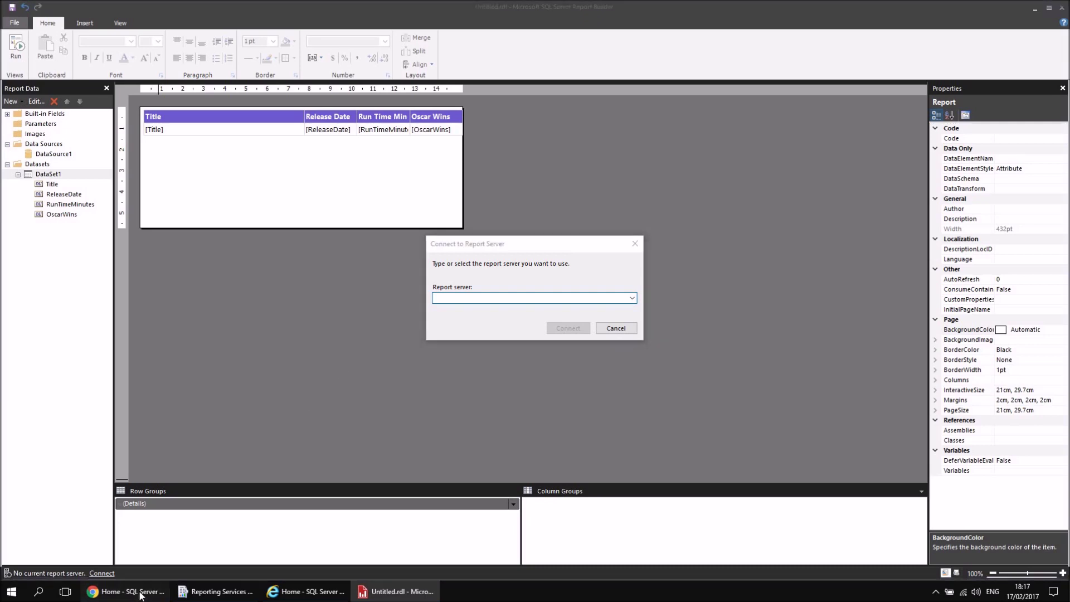
left_click(281, 8)
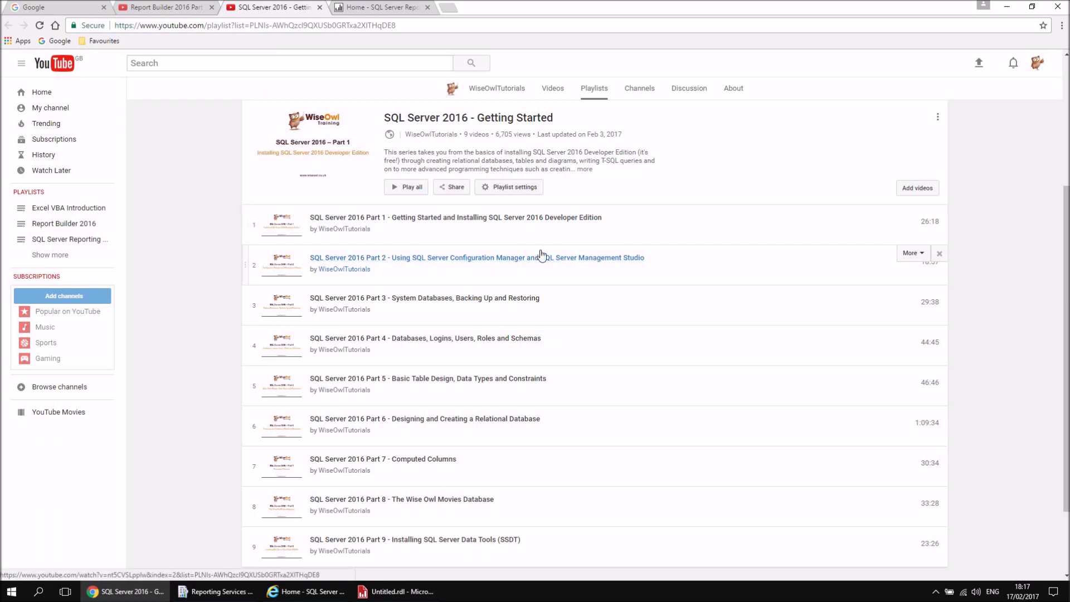
- Launch the SQL Server 2016 version of Management Studio as administrator and allow it to make changes to the device
left_click(7, 595)
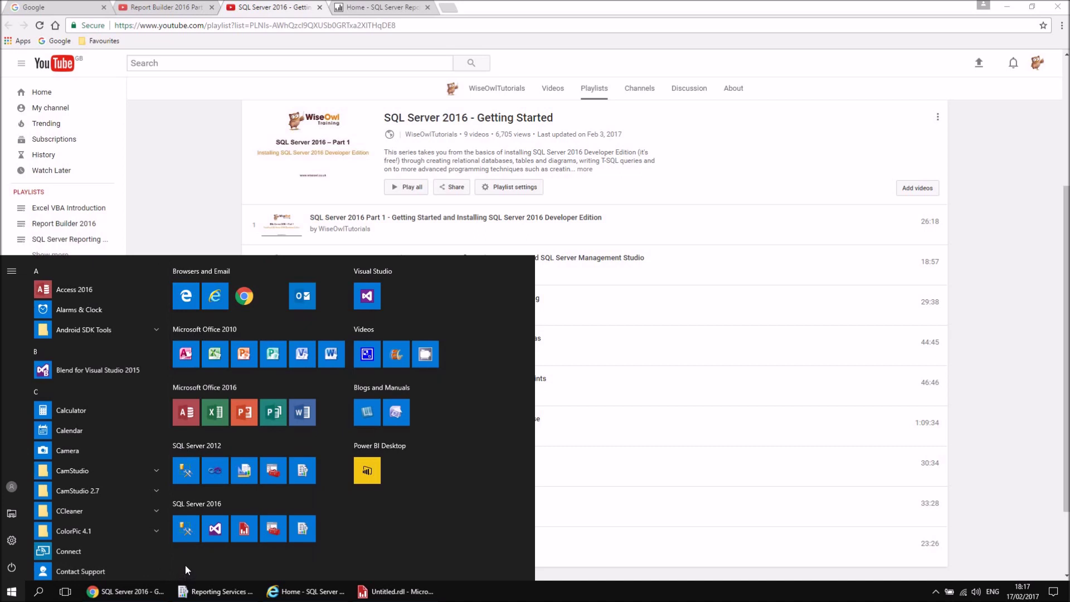
right_click(186, 531)
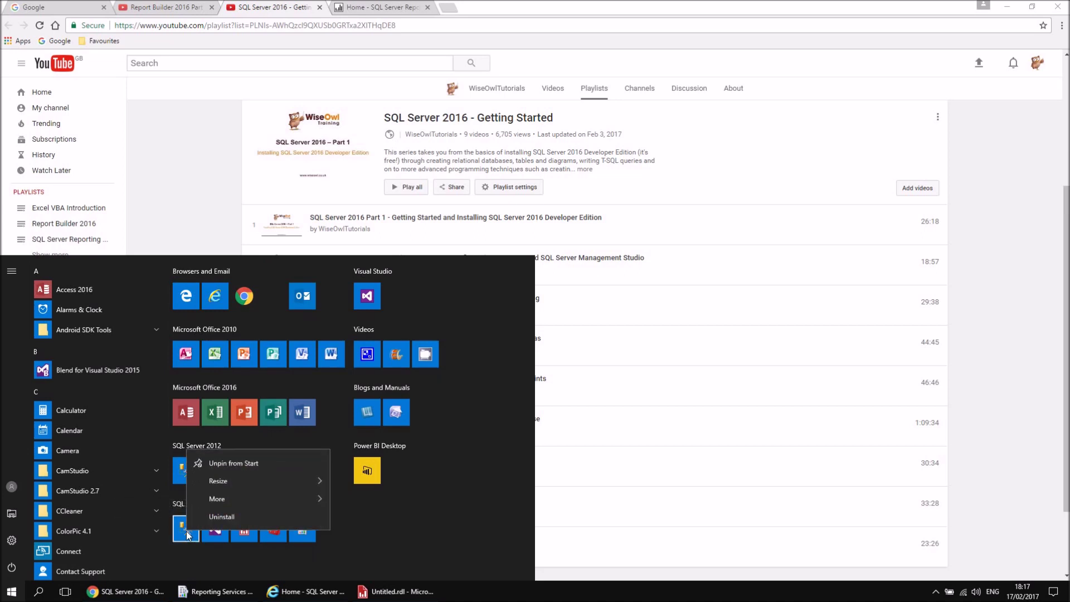
mouse_move(236, 501)
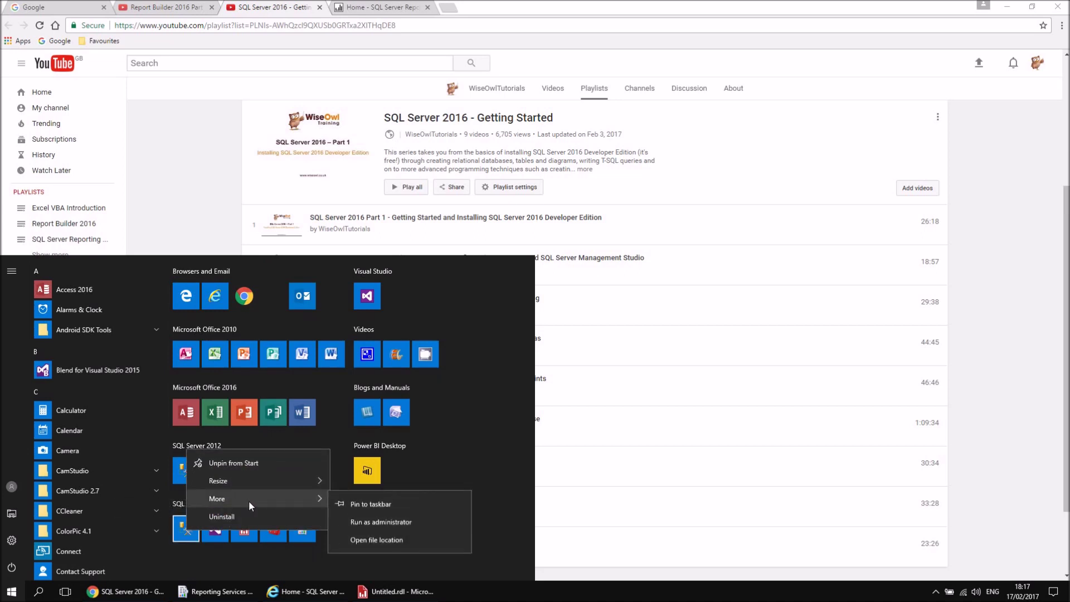
left_click(379, 521)
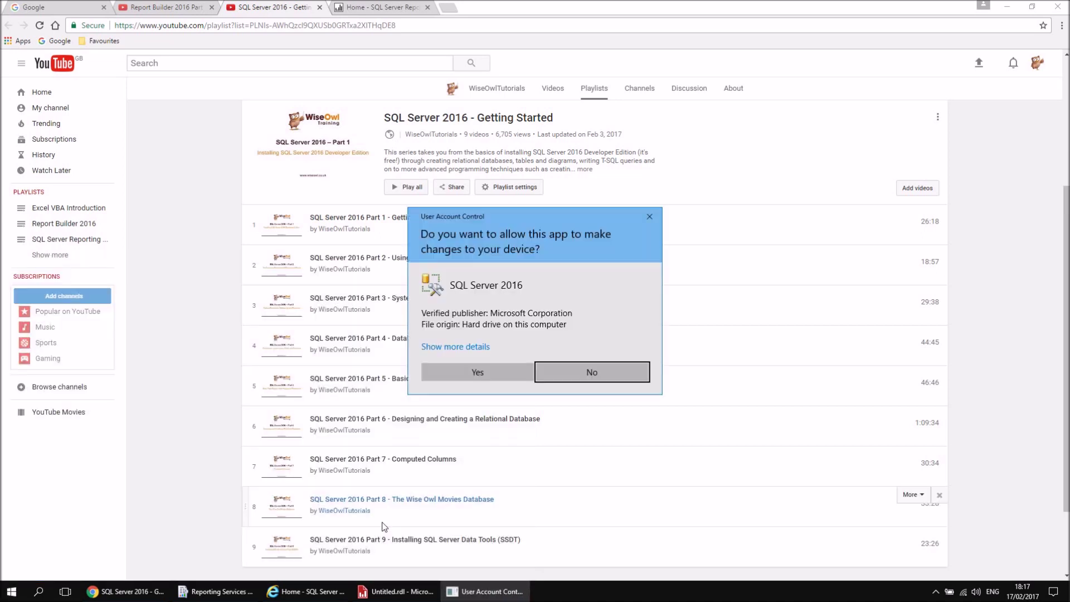
left_click(468, 372)
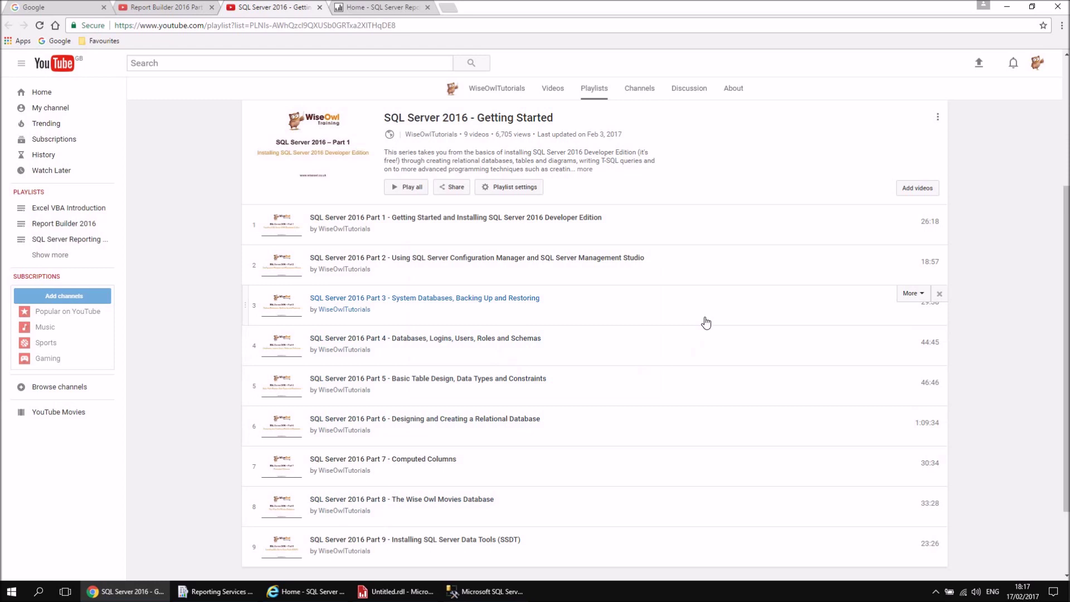
- In Management Studio, connect to Reporting Services on DESKTOP-UHNECJ1\SQL2016TRAINING with Windows Authentication
left_click(498, 595)
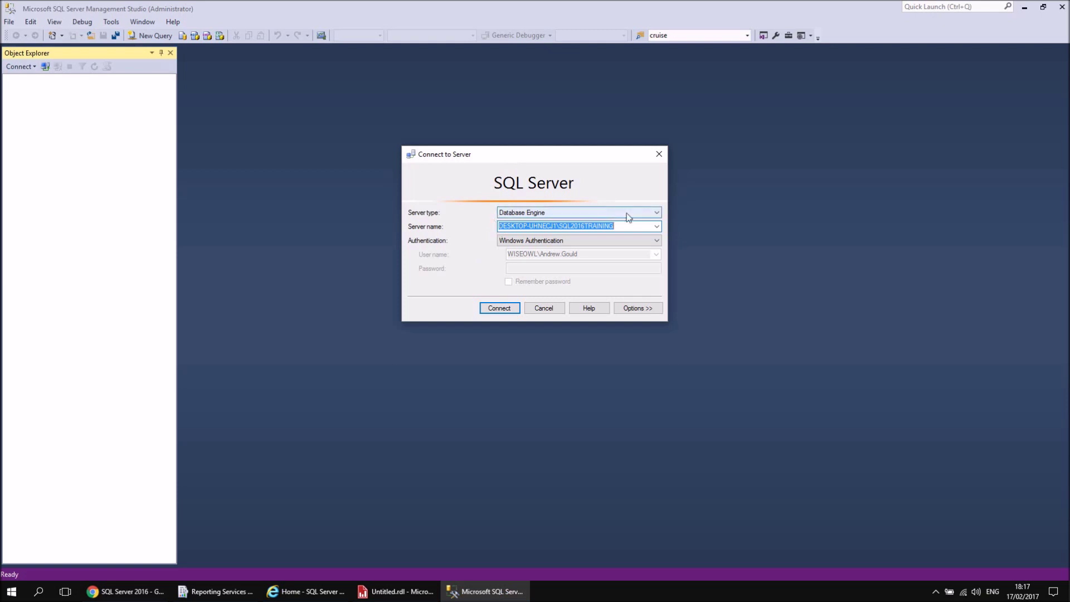
left_click(658, 212)
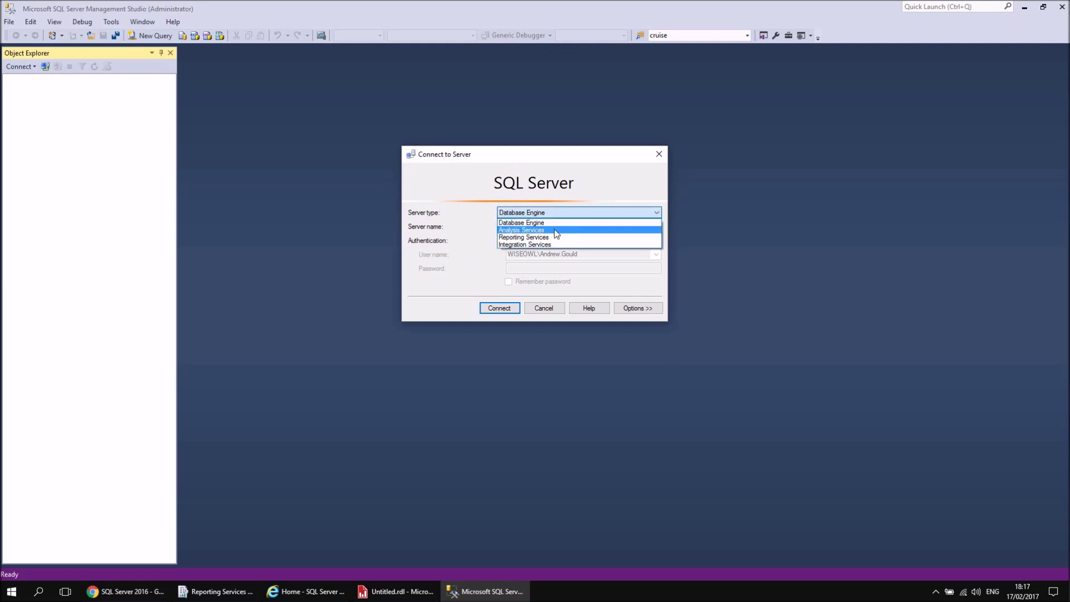
left_click(549, 238)
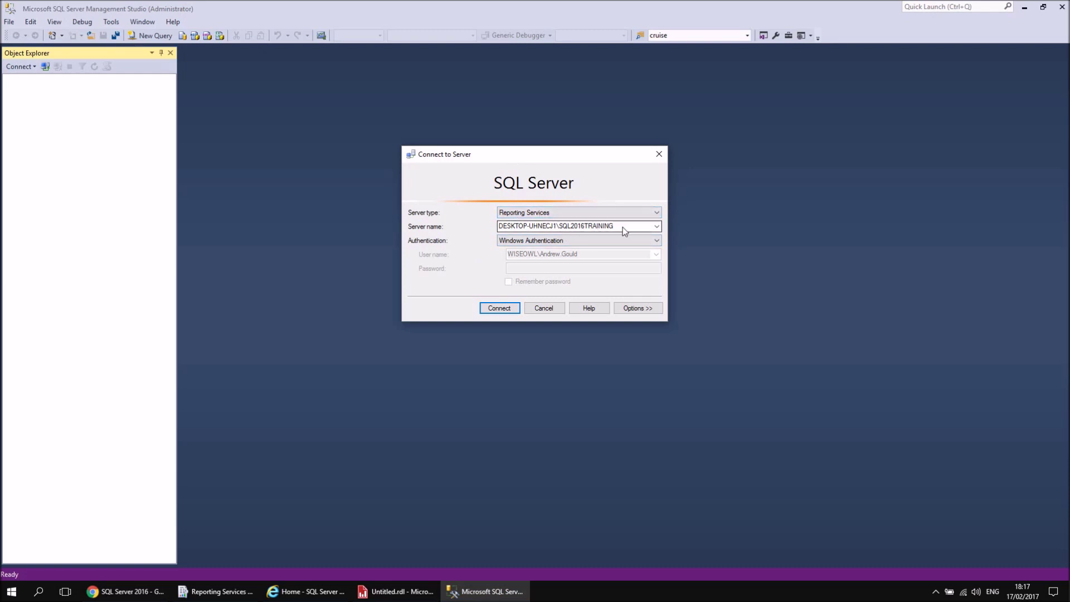
left_click(494, 309)
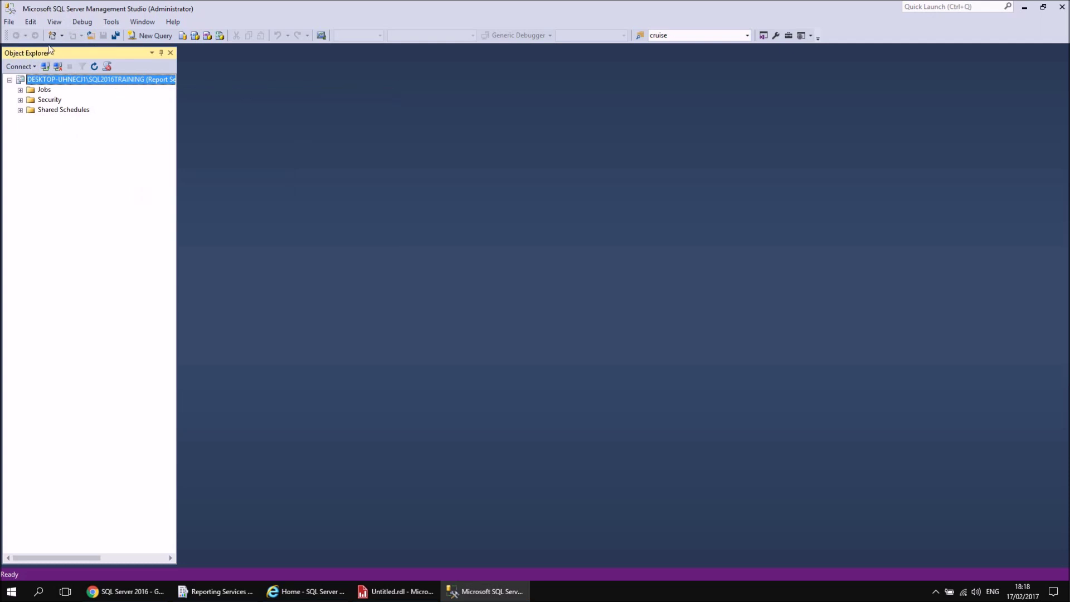
left_click(55, 22)
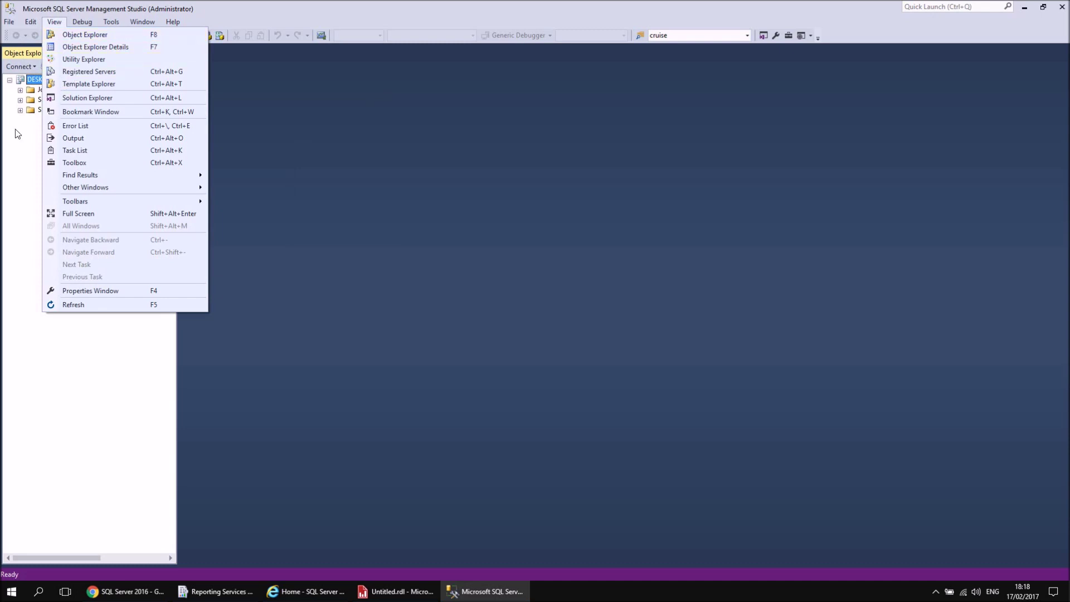
left_click(10, 170)
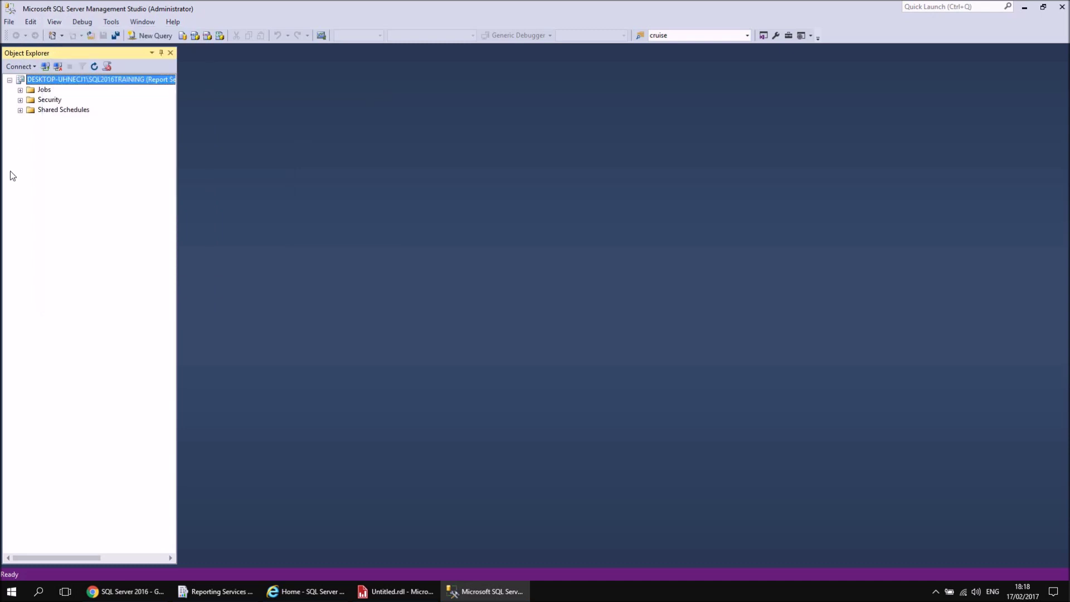
- Copy the report server URL from the properties of the SQL2016TRAINING server, and close the properties without changes
right_click(66, 84)
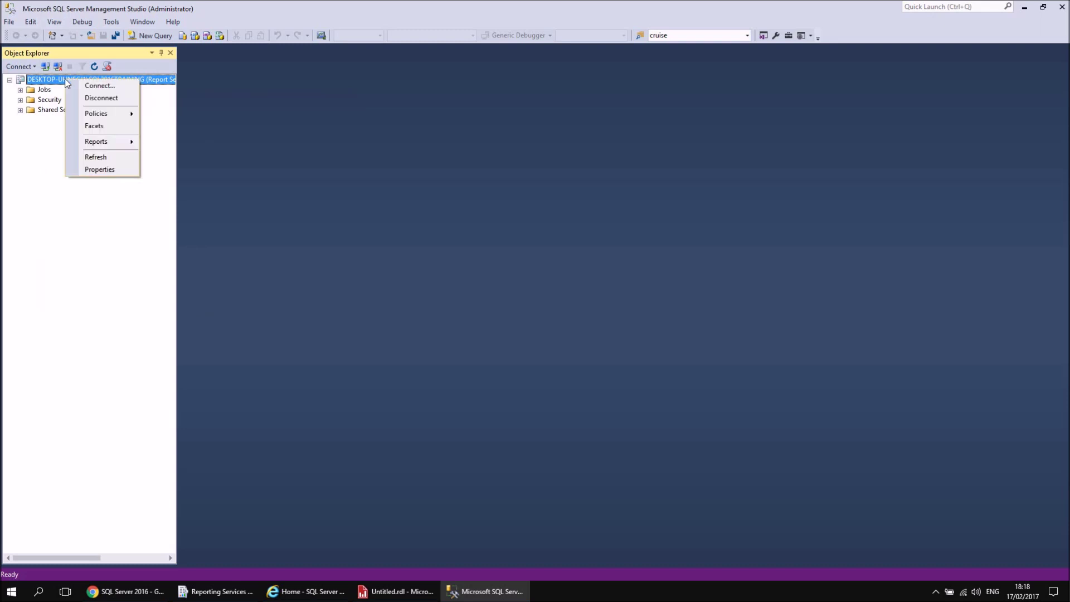
left_click(85, 170)
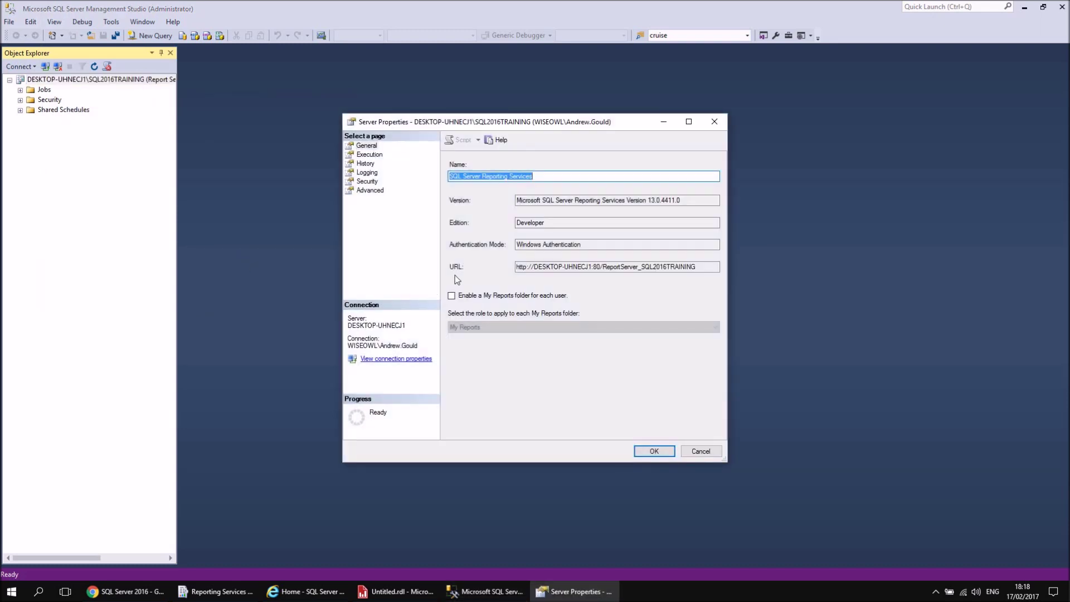
left_click_drag(708, 266, 513, 273)
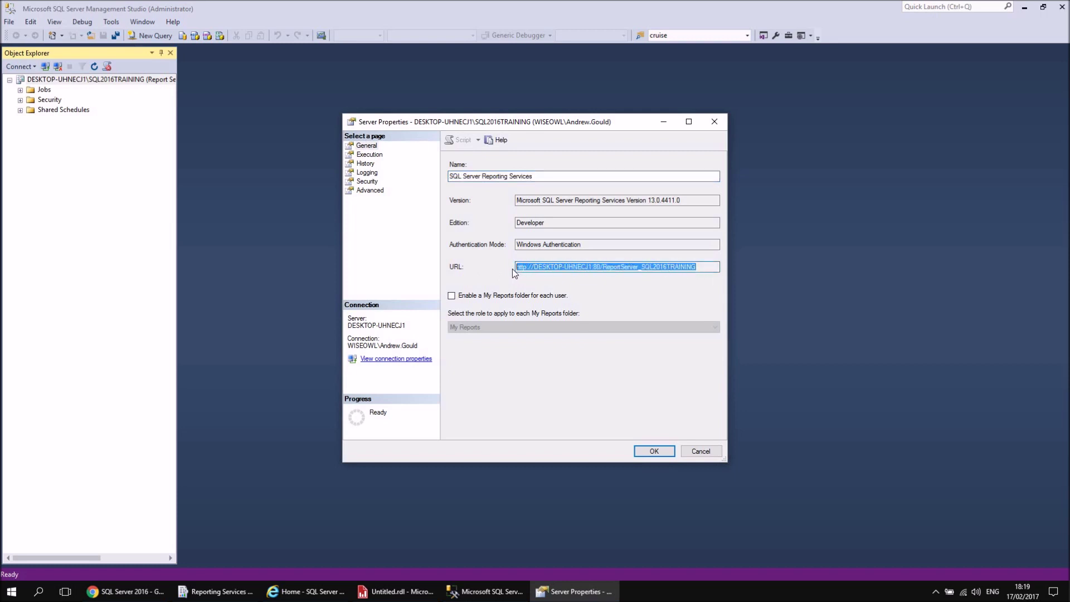
right_click(571, 268)
left_click(590, 305)
left_click(713, 452)
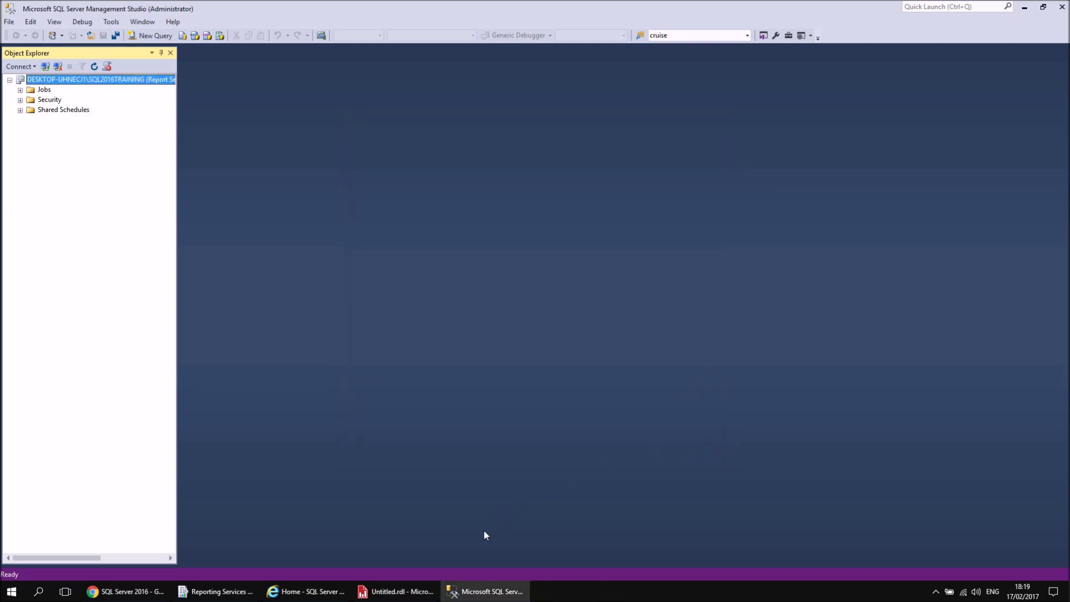
left_click(389, 594)
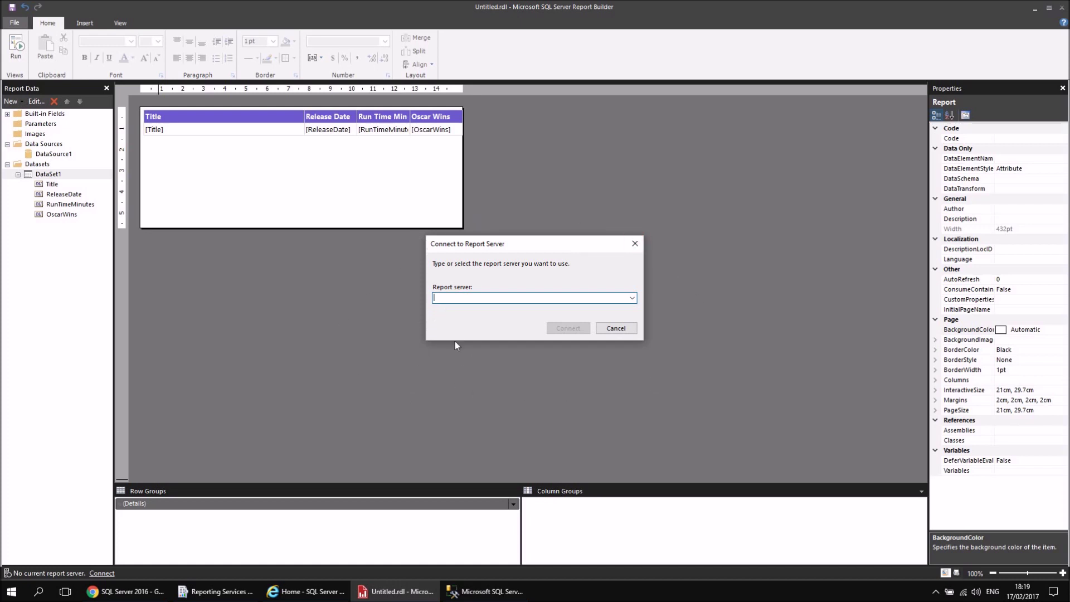
key("ctrl+v")
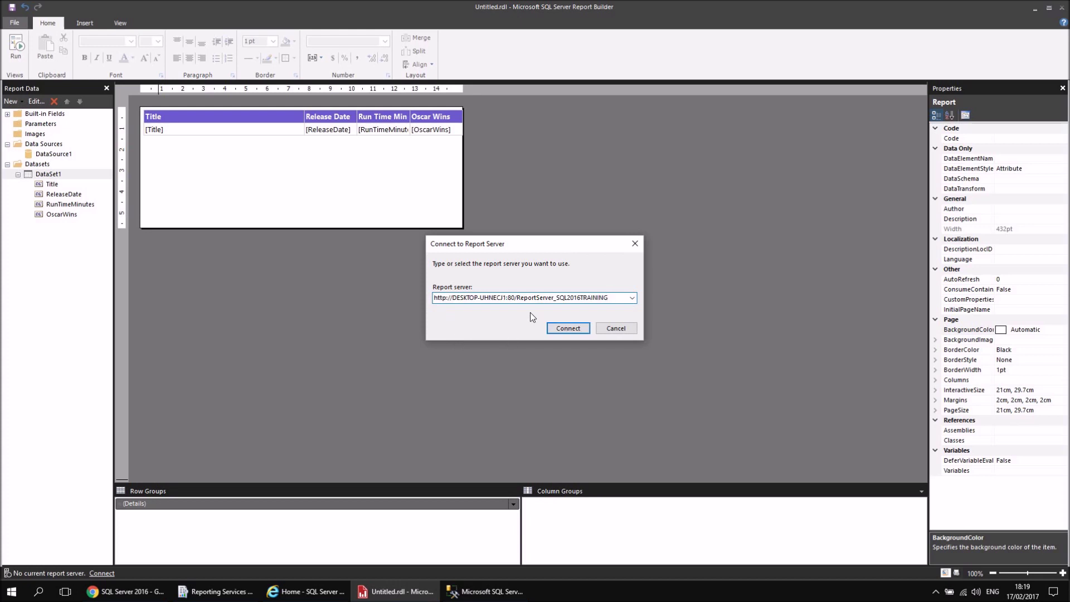
left_click(566, 329)
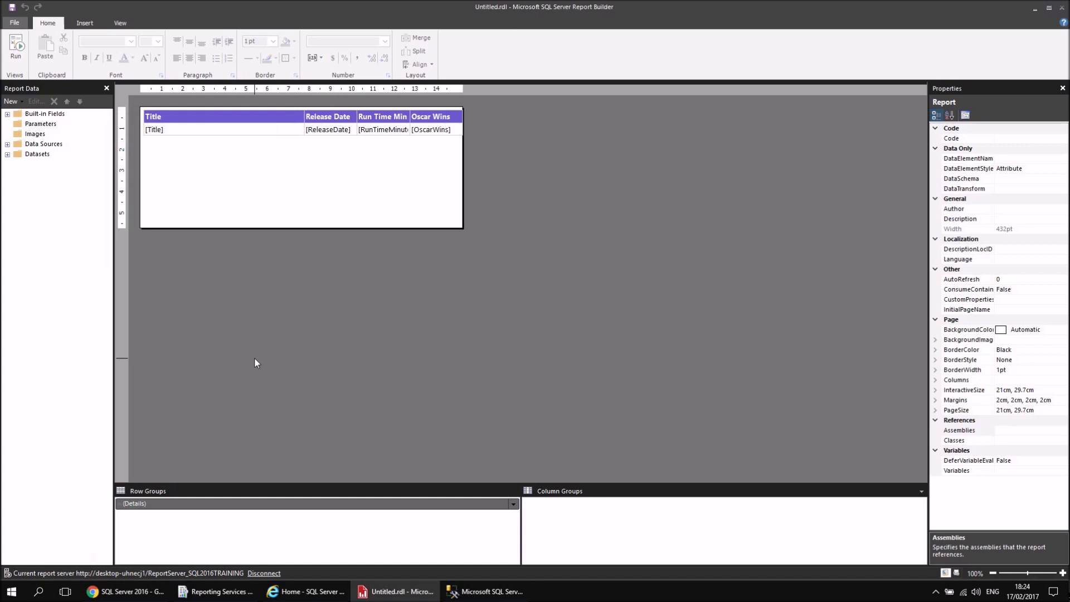
left_click(15, 22)
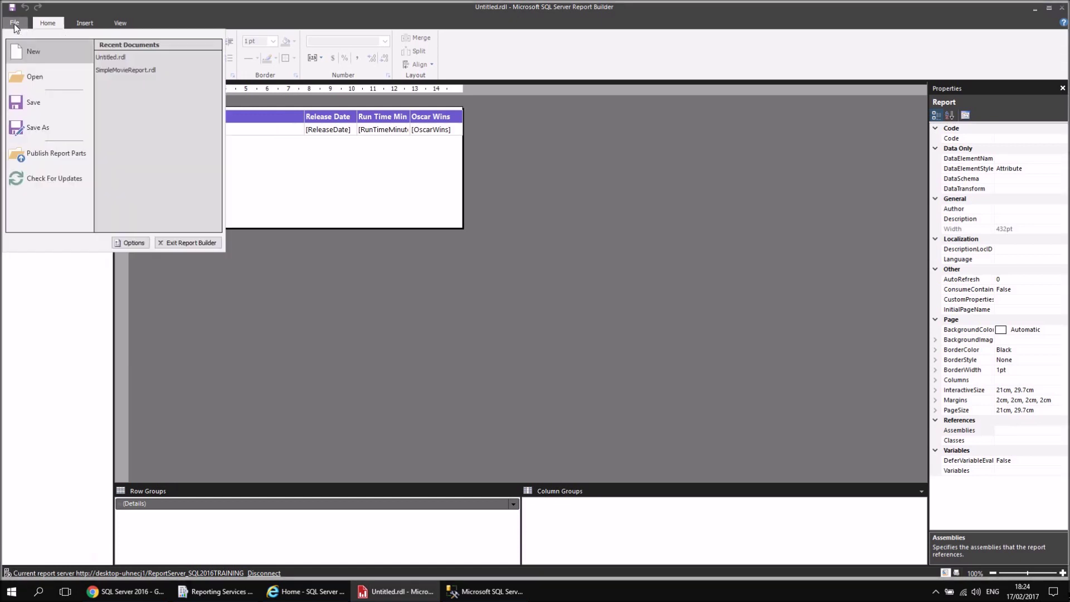
left_click(35, 102)
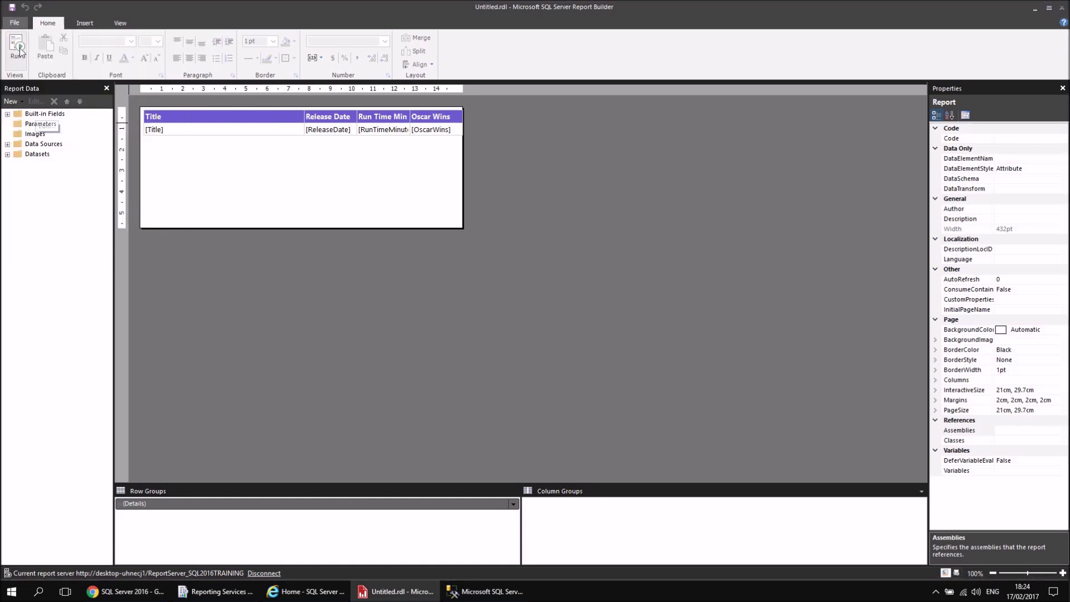
left_click(15, 22)
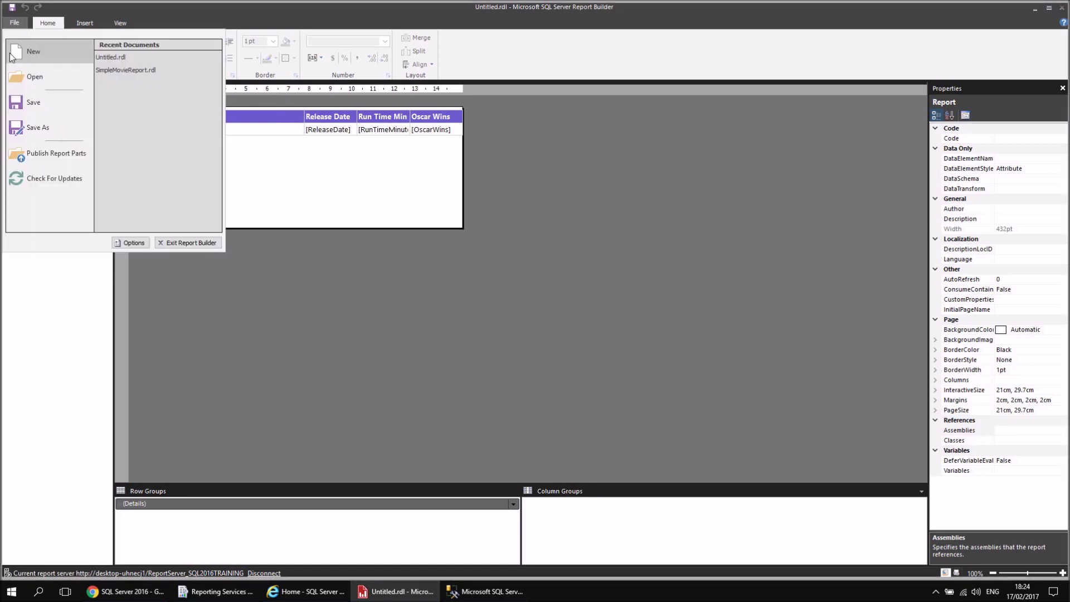
left_click(30, 128)
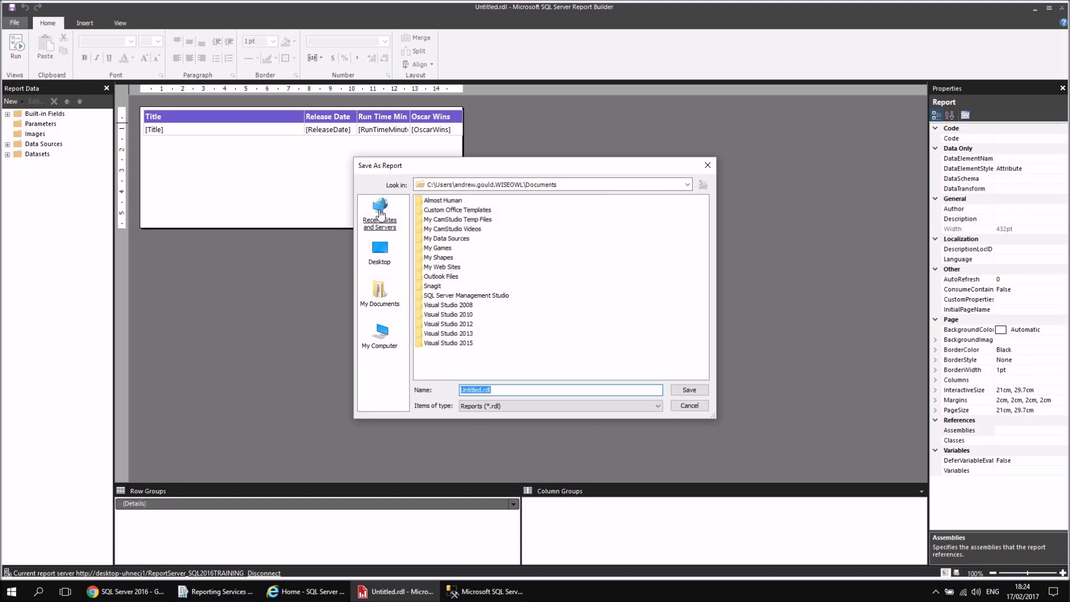
left_click(380, 214)
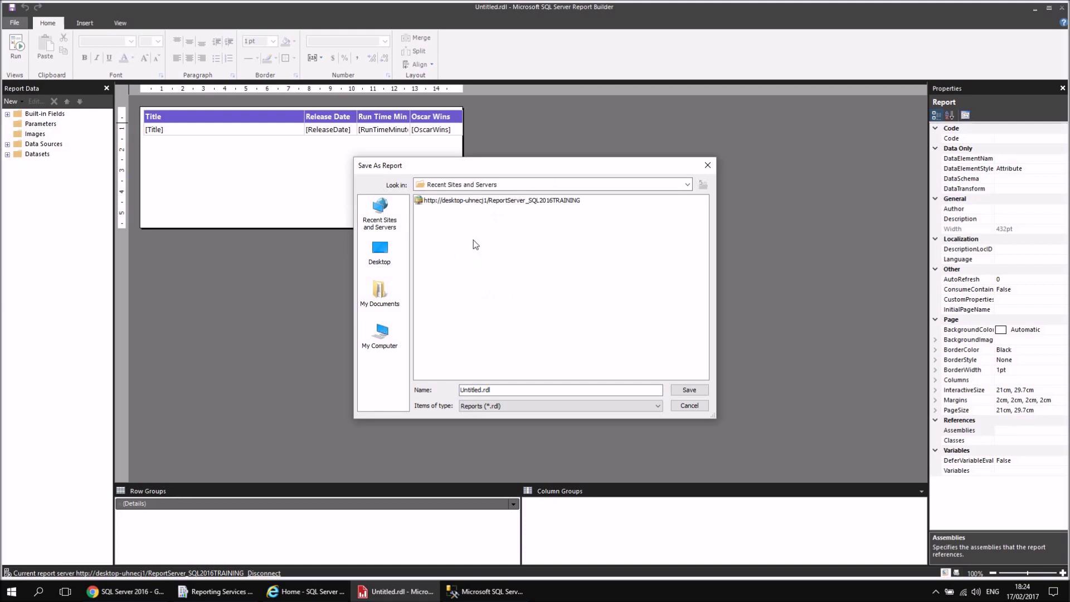
double_click(459, 201)
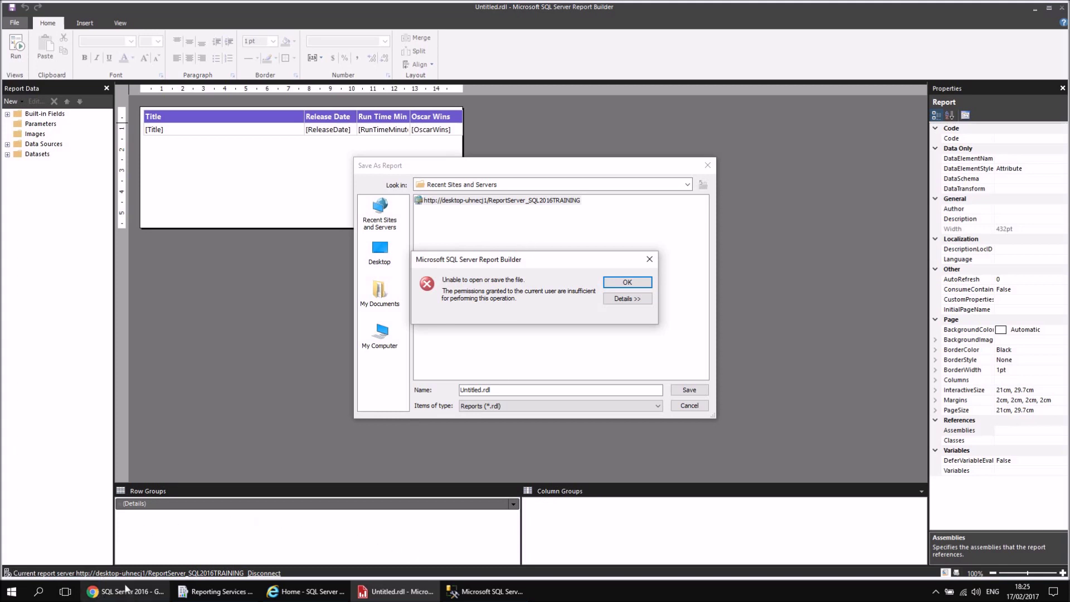
mouse_move(128, 599)
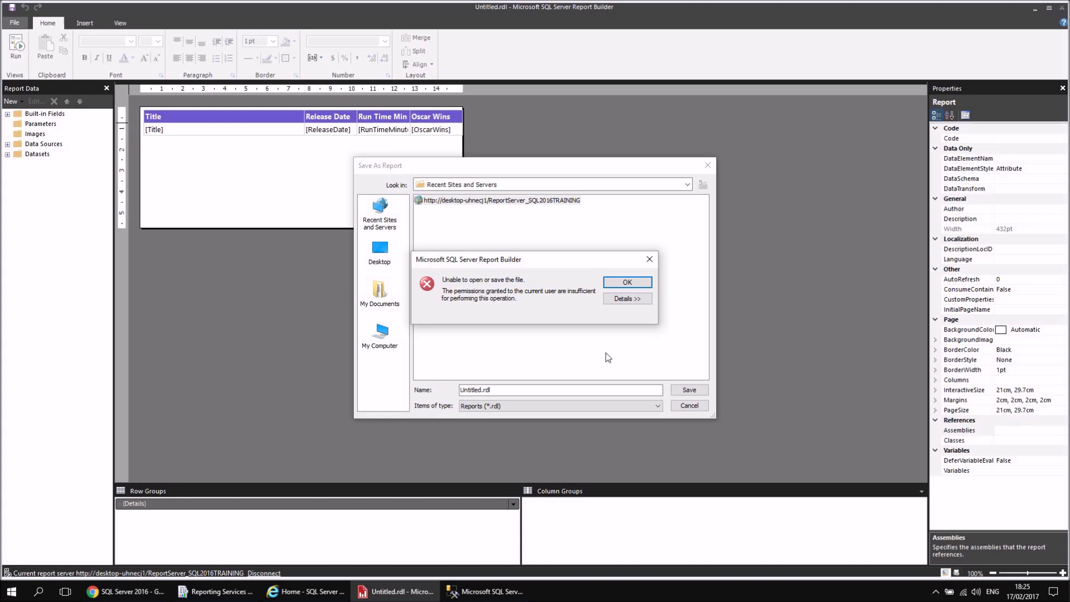
left_click(621, 285)
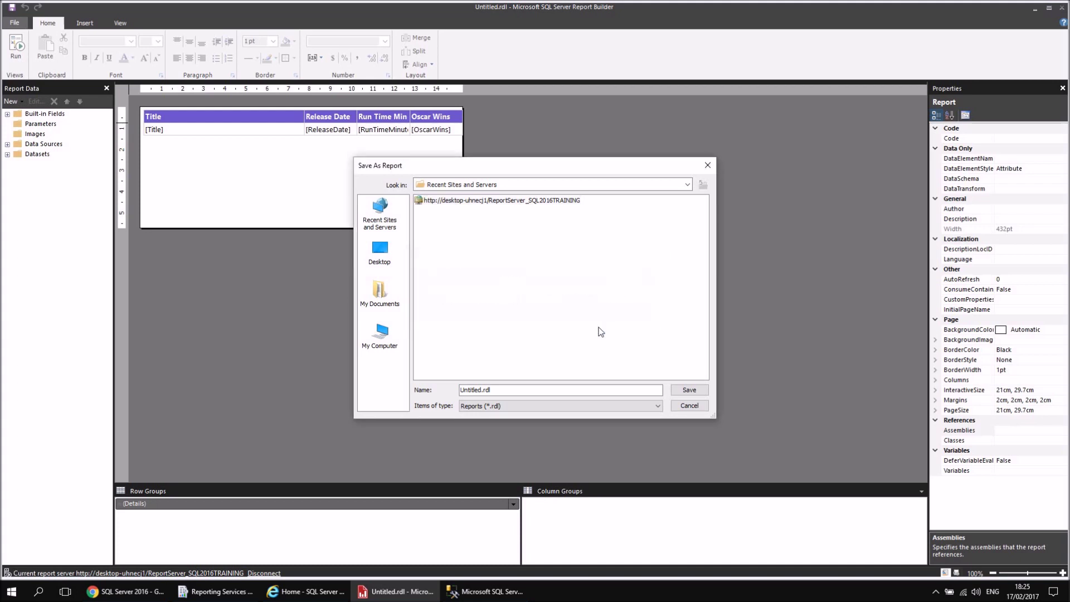
left_click(705, 408)
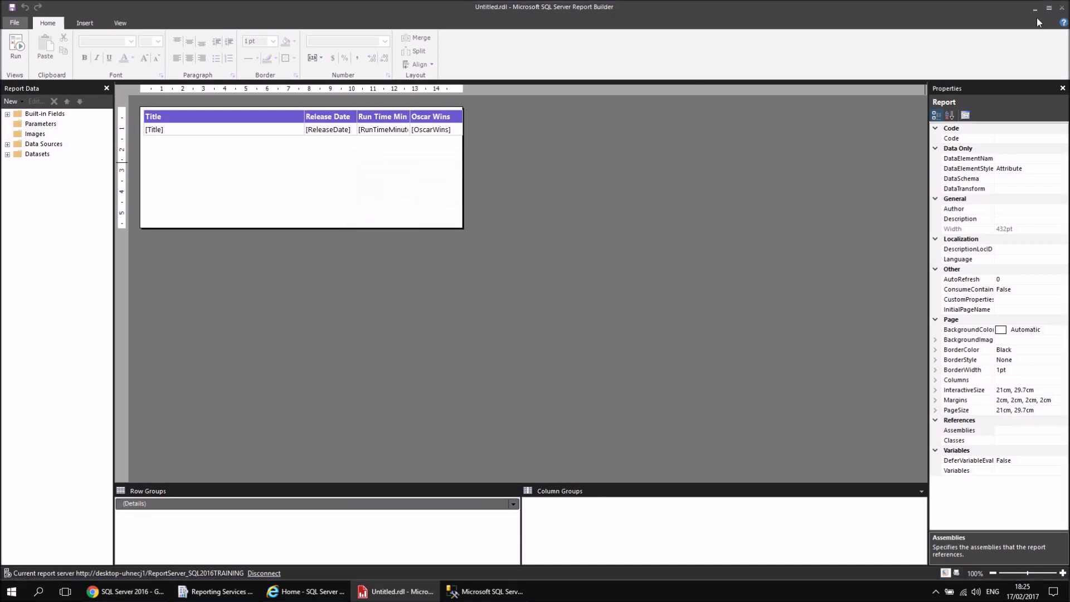
- Close Report Builder and restart the SQL Server 2016 Report Builder as administrator, allowing it to make changes
left_click(1062, 8)
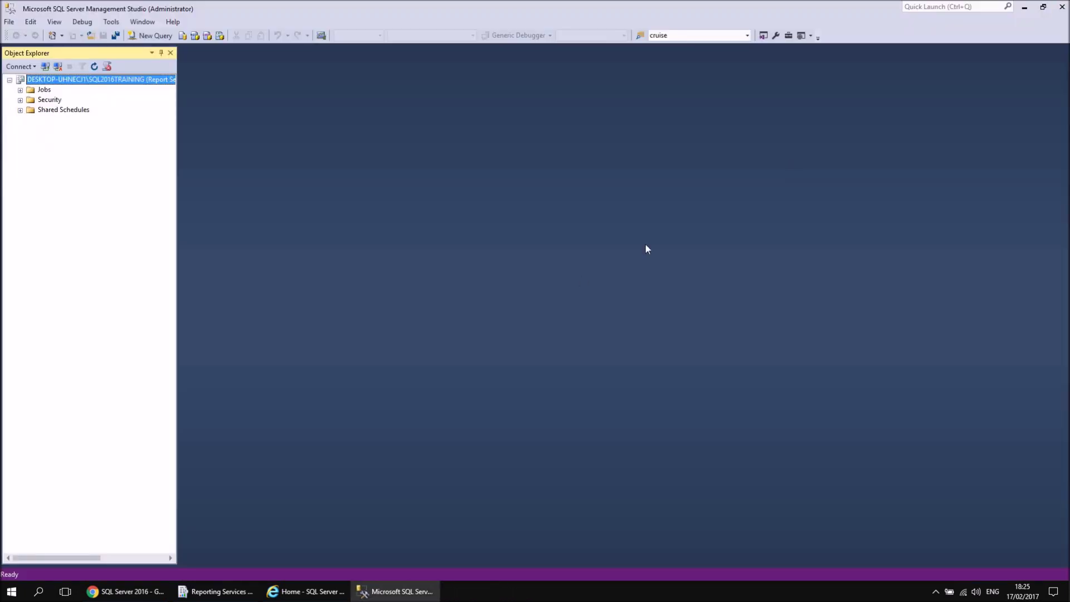
left_click(12, 592)
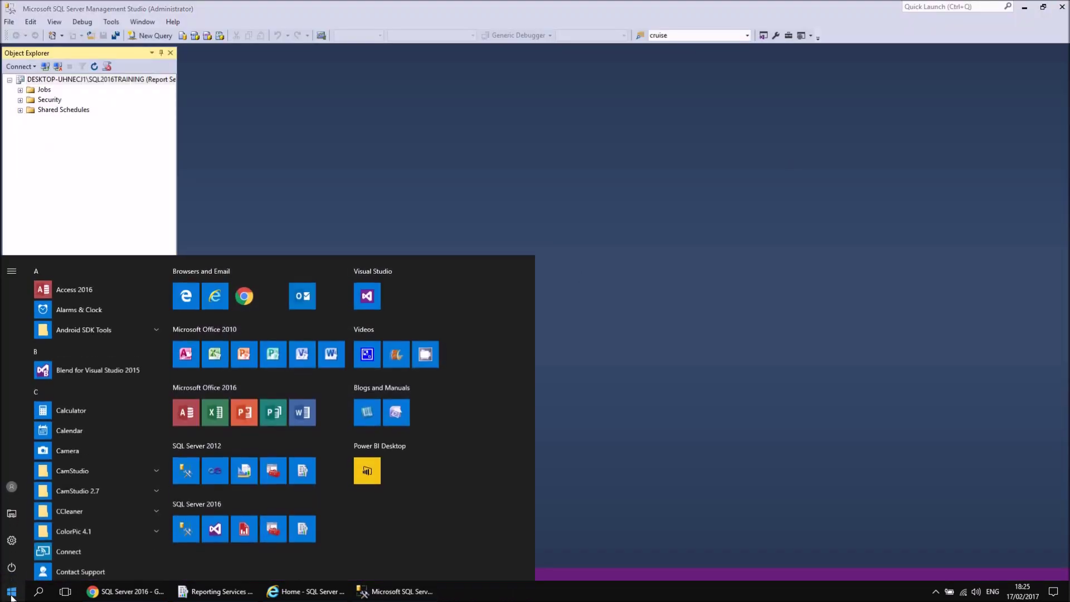
right_click(245, 536)
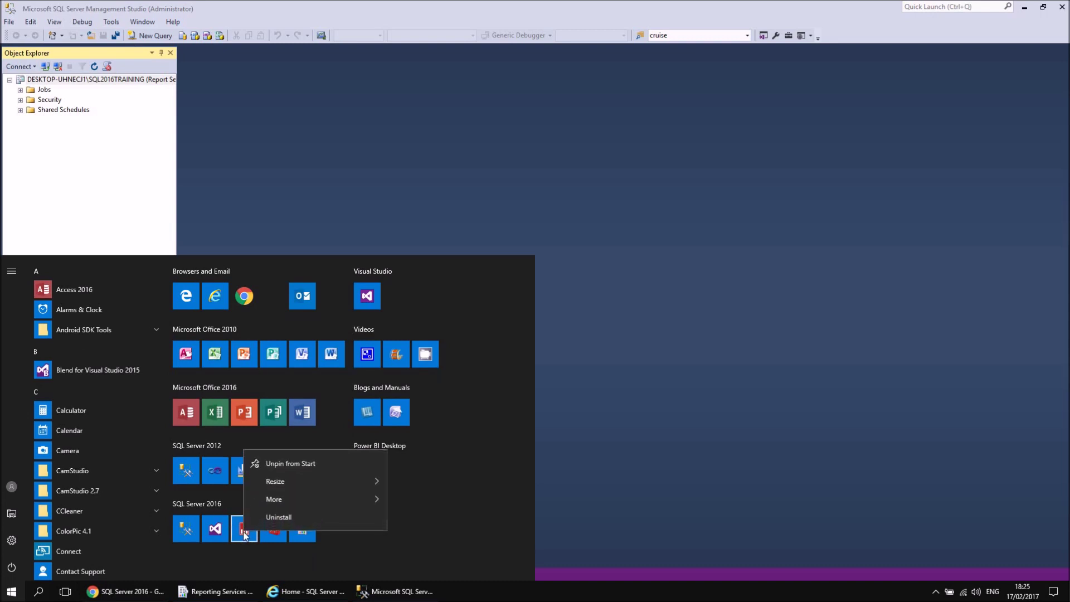
mouse_move(277, 503)
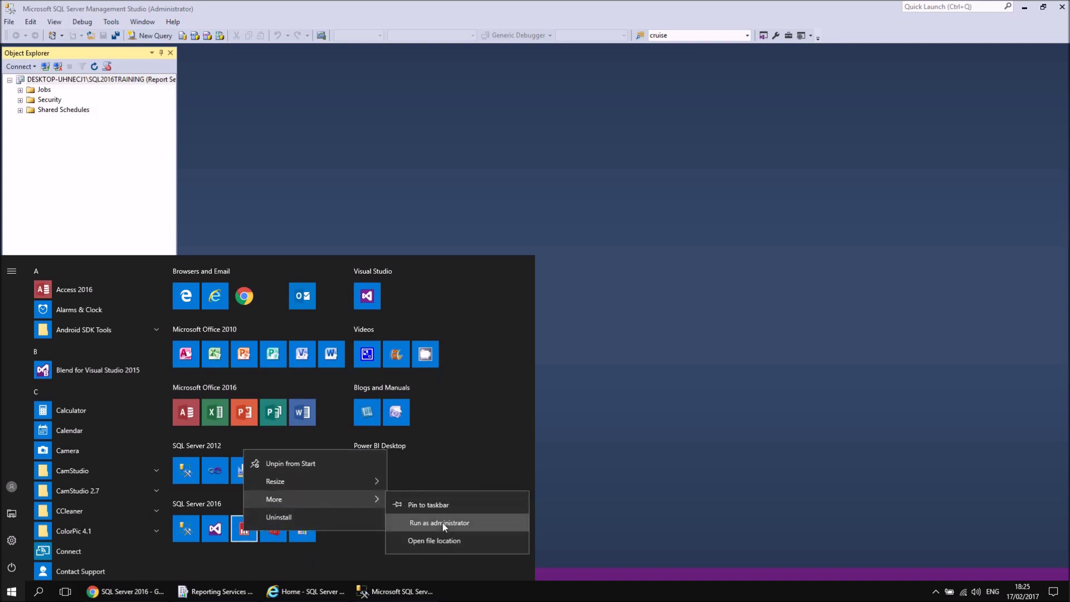
left_click(442, 521)
left_click(474, 371)
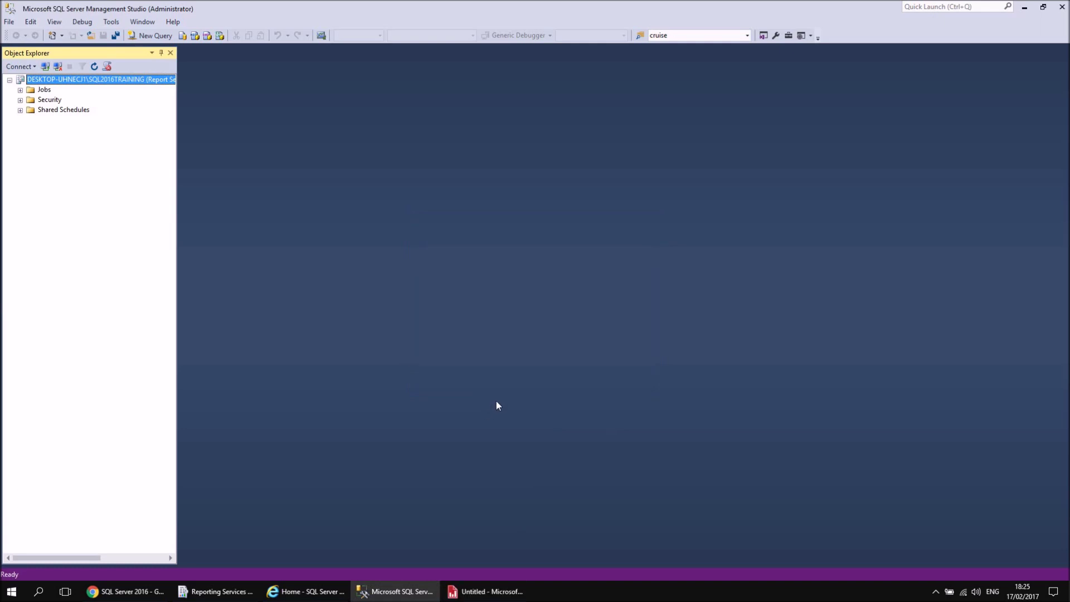
- Switch to the restarted Report Builder and open Untitled.rdl from the recently used reports
left_click(490, 592)
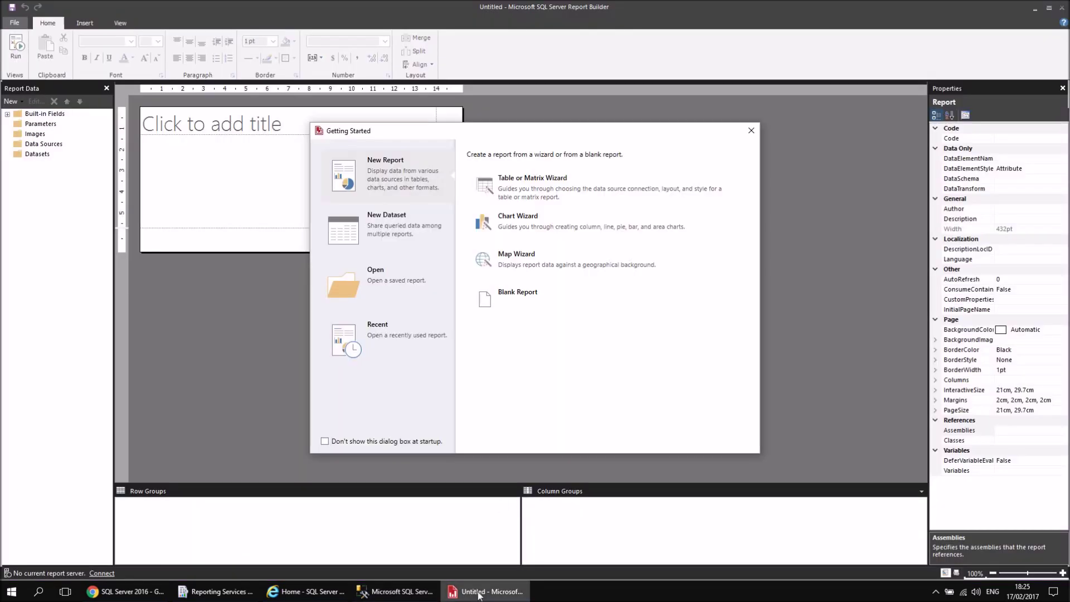
left_click(353, 339)
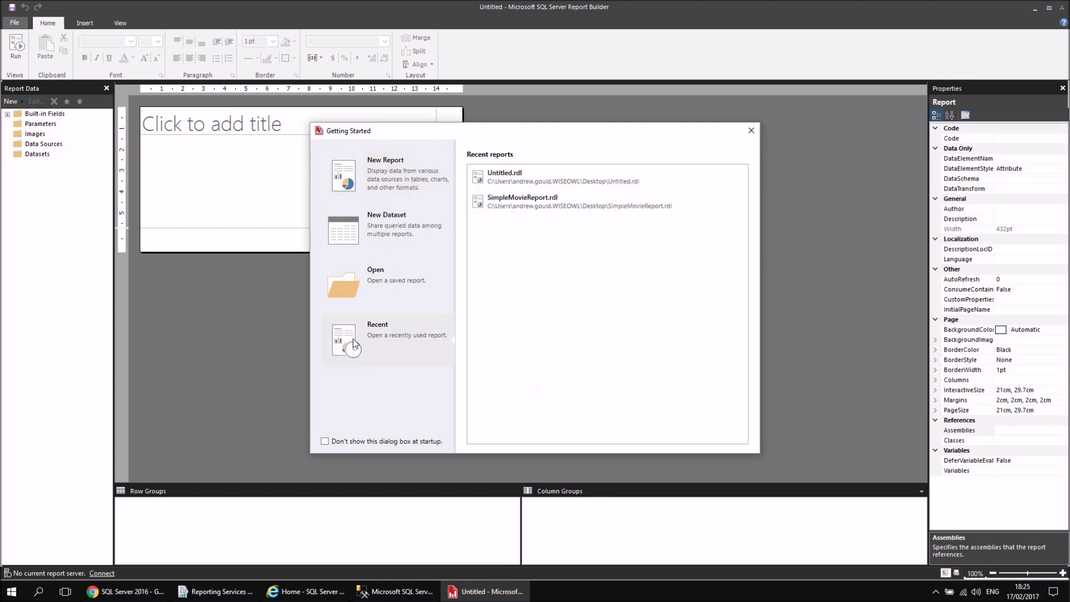
double_click(513, 177)
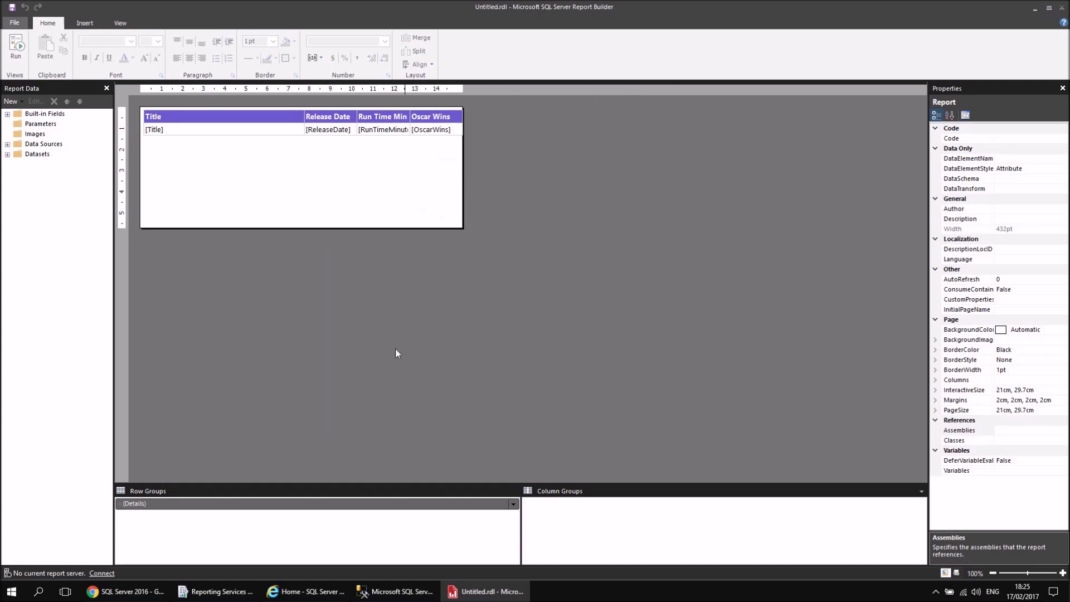
left_click(102, 574)
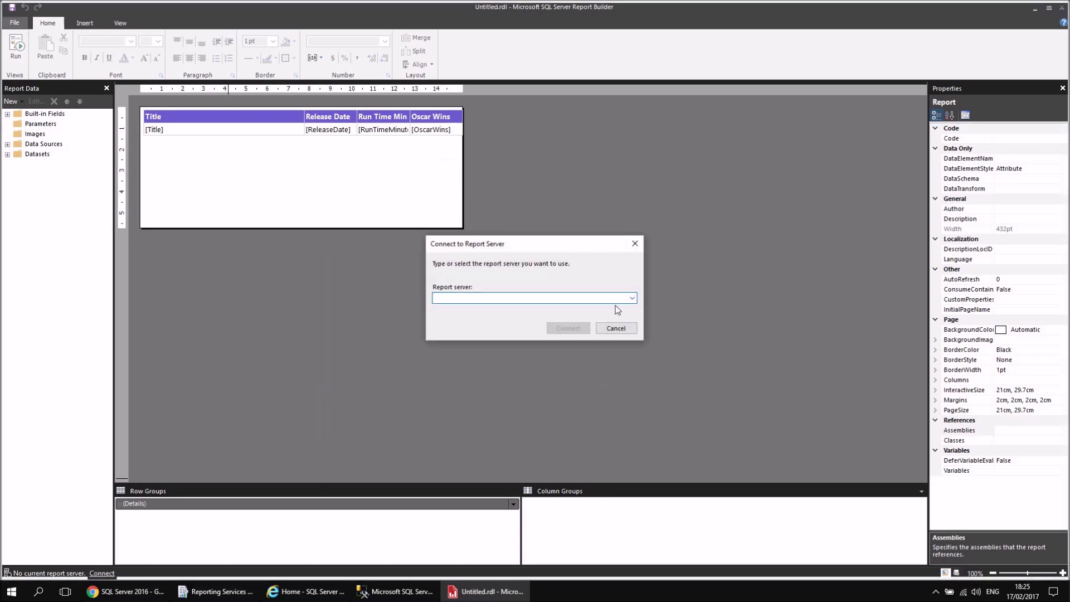
left_click(633, 299)
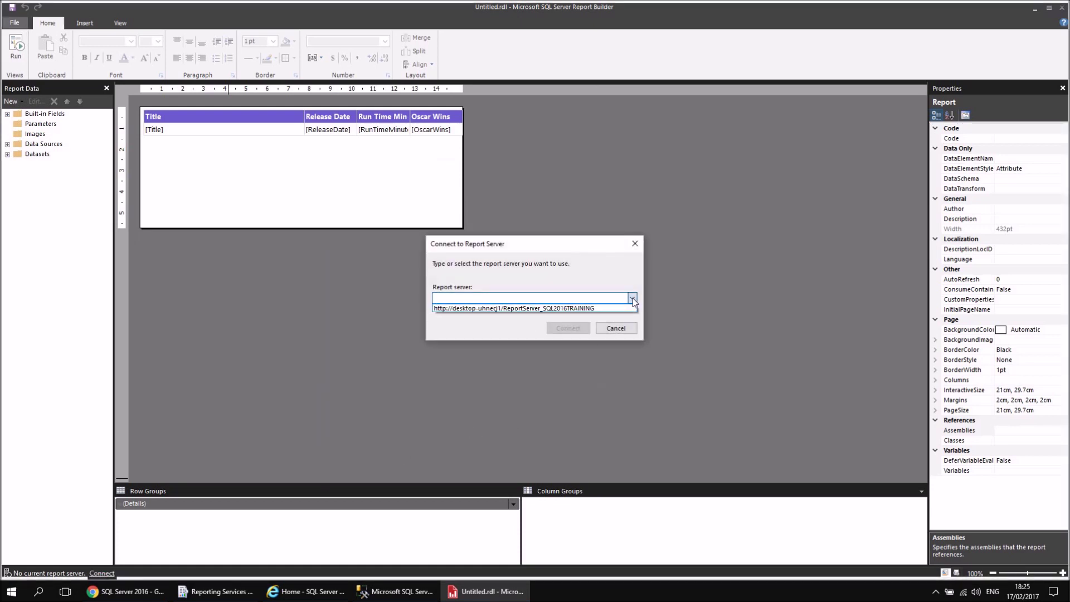
left_click(511, 307)
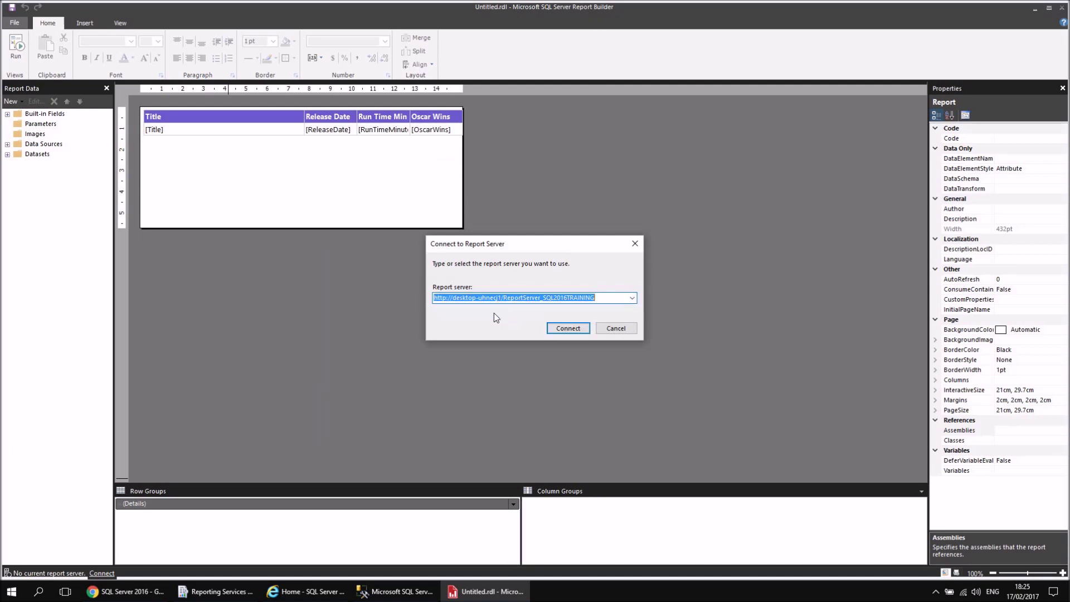
left_click(567, 328)
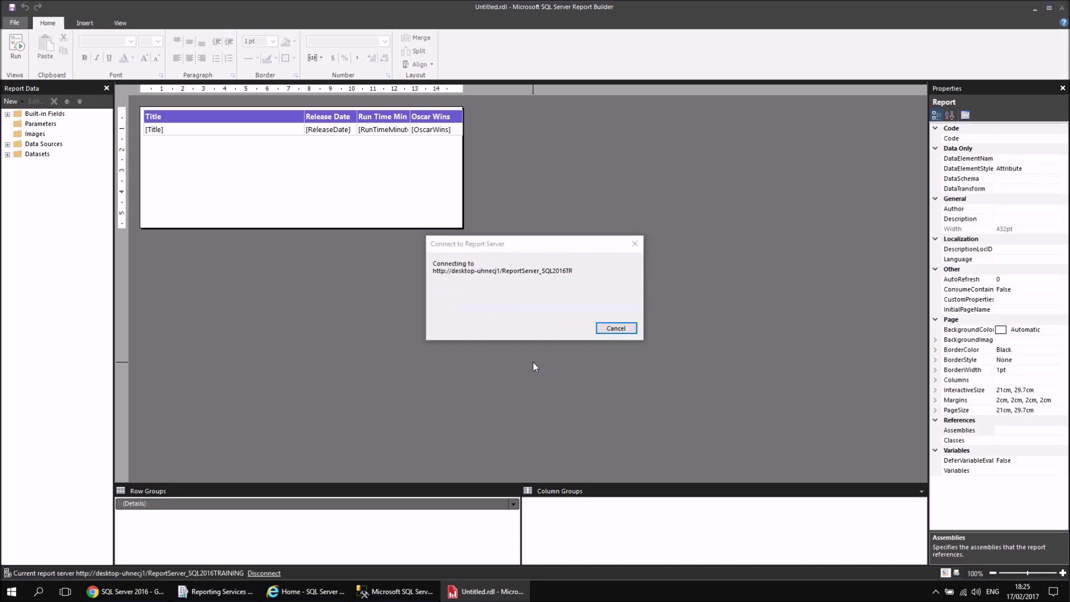
left_click(14, 23)
left_click(37, 119)
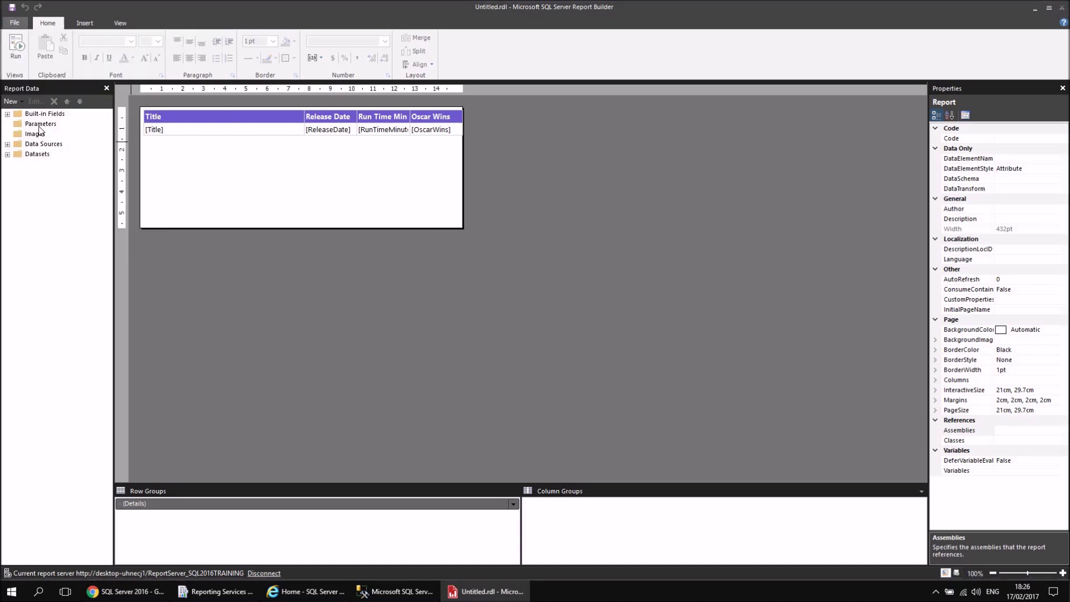
left_click(384, 219)
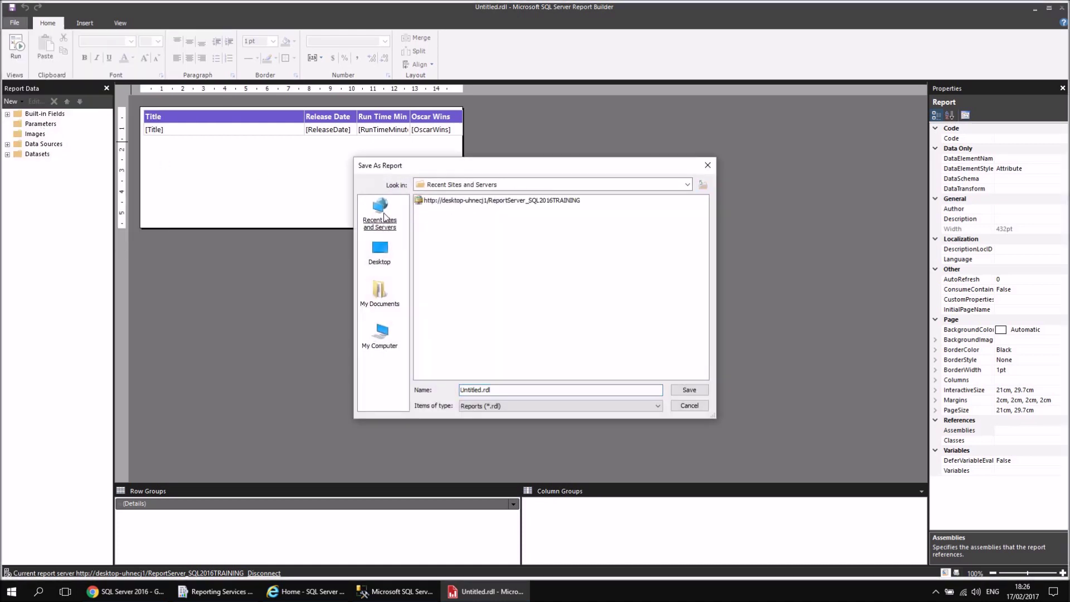
double_click(453, 202)
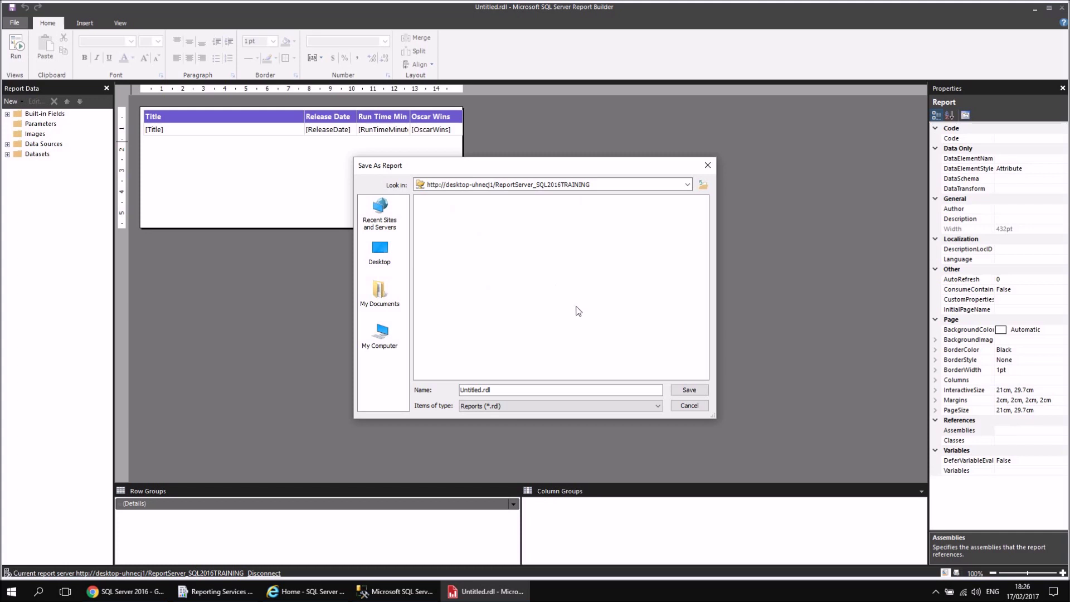
left_click(690, 390)
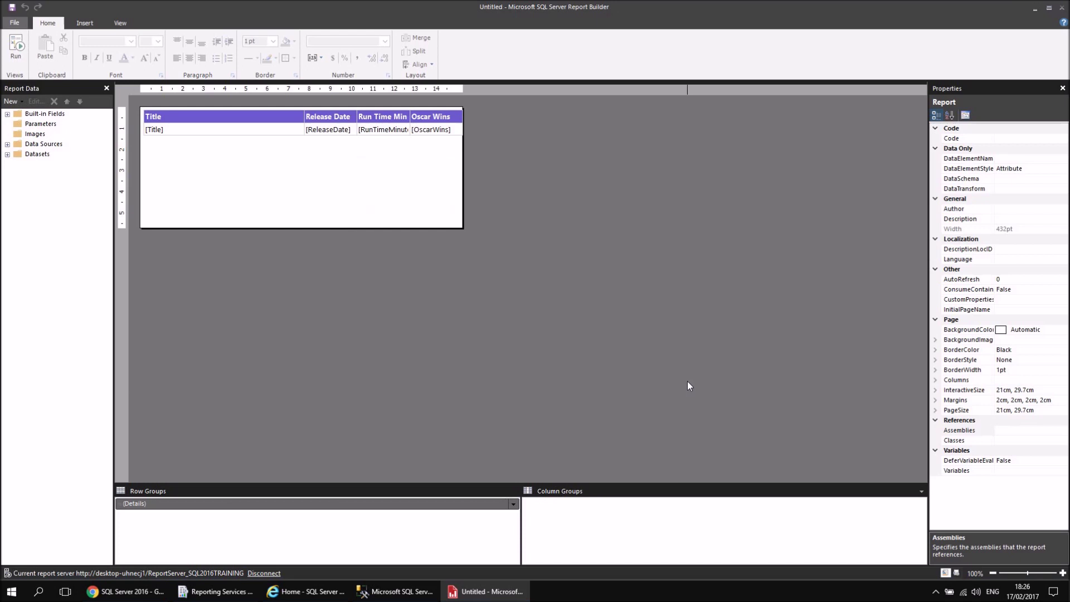
- Refresh the Reporting Services web portal in Internet Explorer, view the Untitled report, and return to the Home folder
left_click(304, 592)
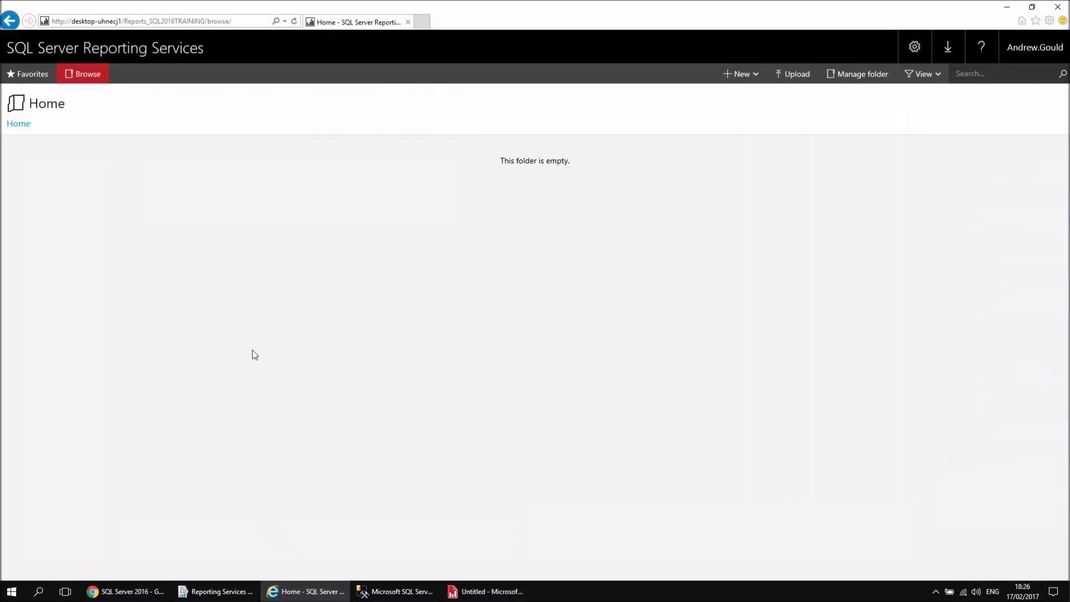
left_click(294, 22)
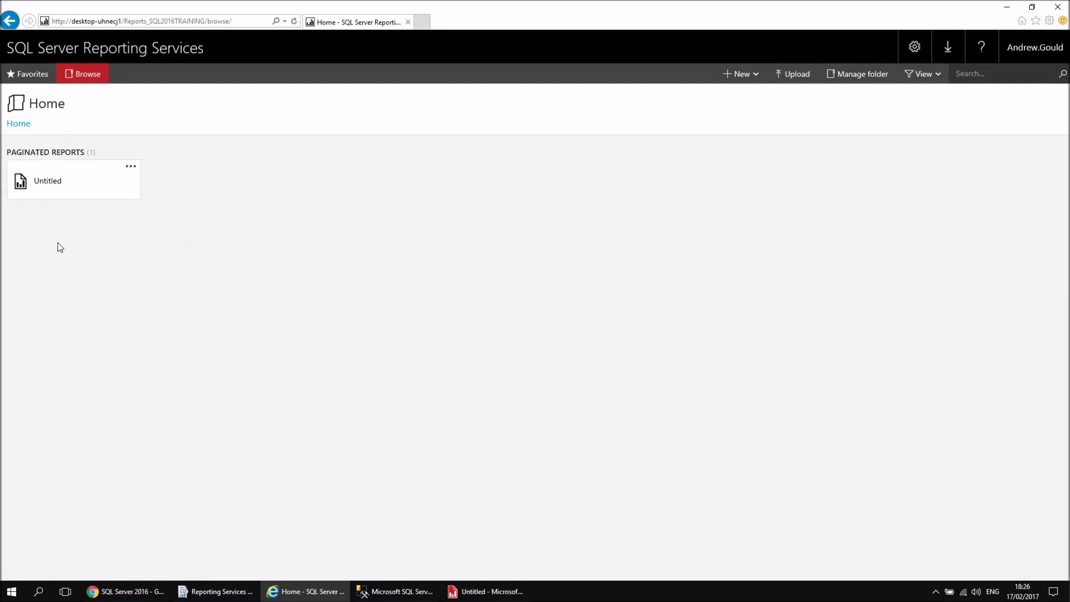
left_click(39, 185)
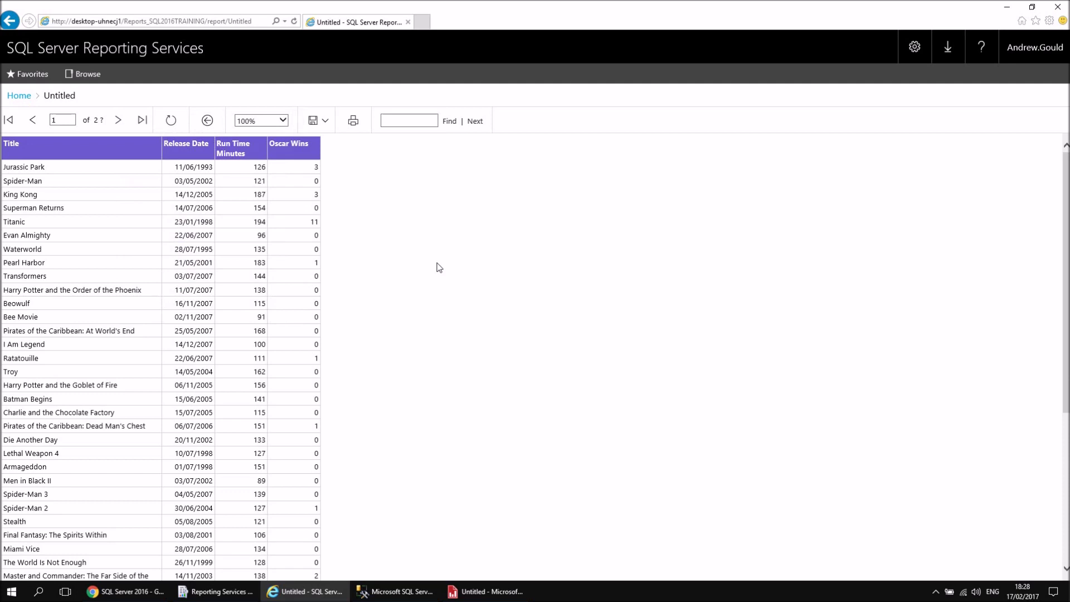
left_click(18, 96)
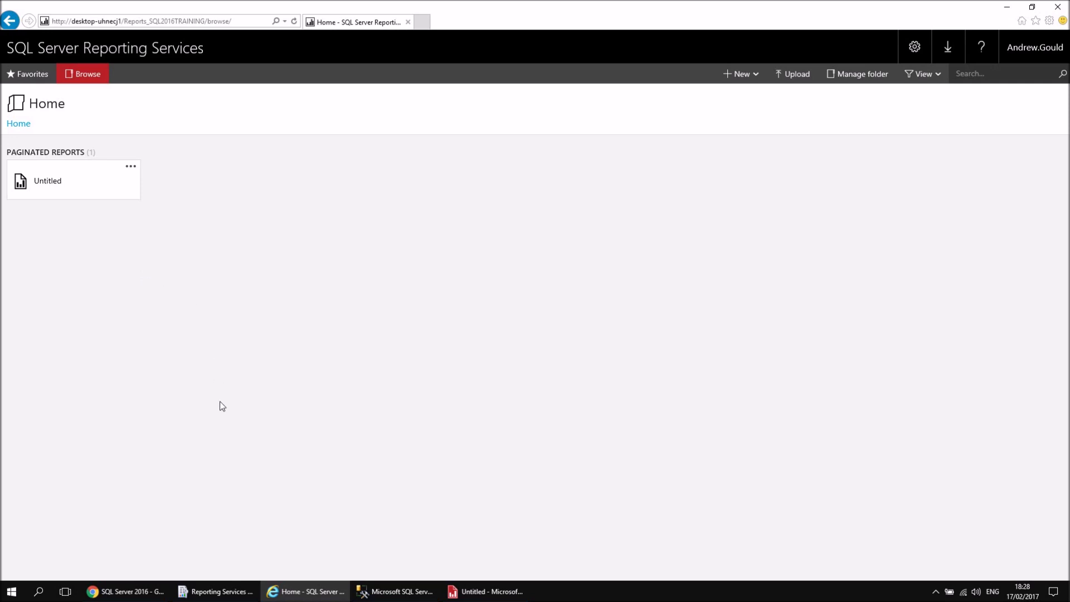
- Show the Windows desktop and delete the local Untitled.rdl file by moving it to the Recycle Bin
key("super+d")
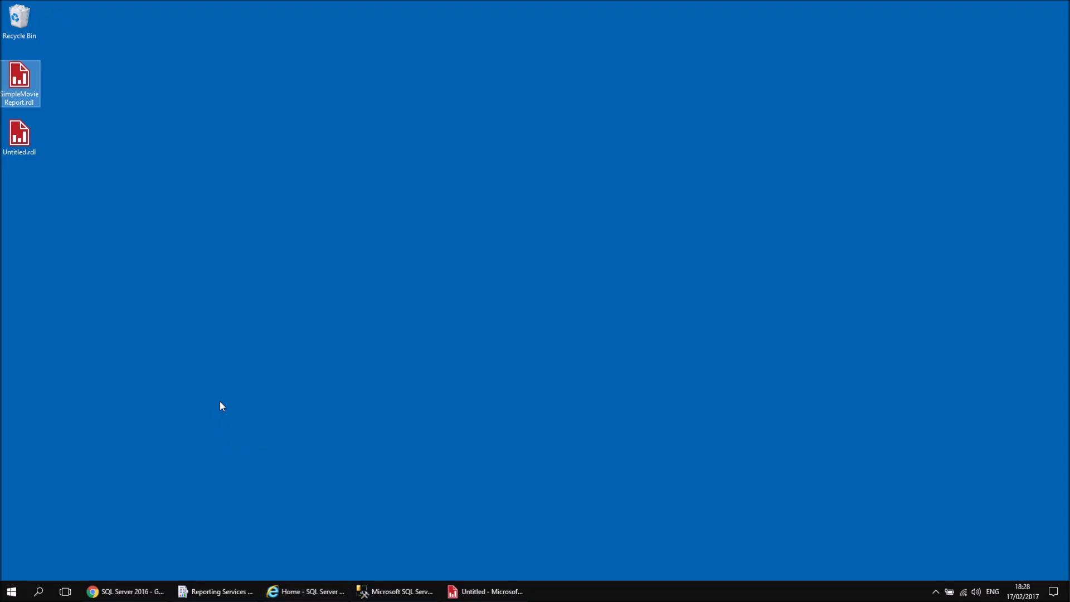
left_click(18, 141)
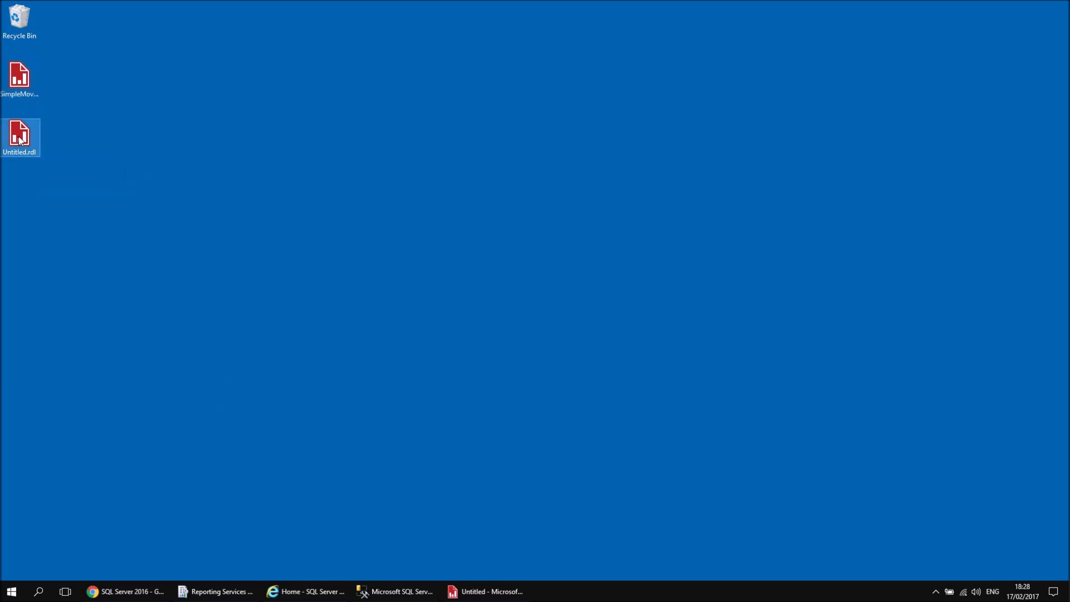
left_click_drag(15, 140, 19, 25)
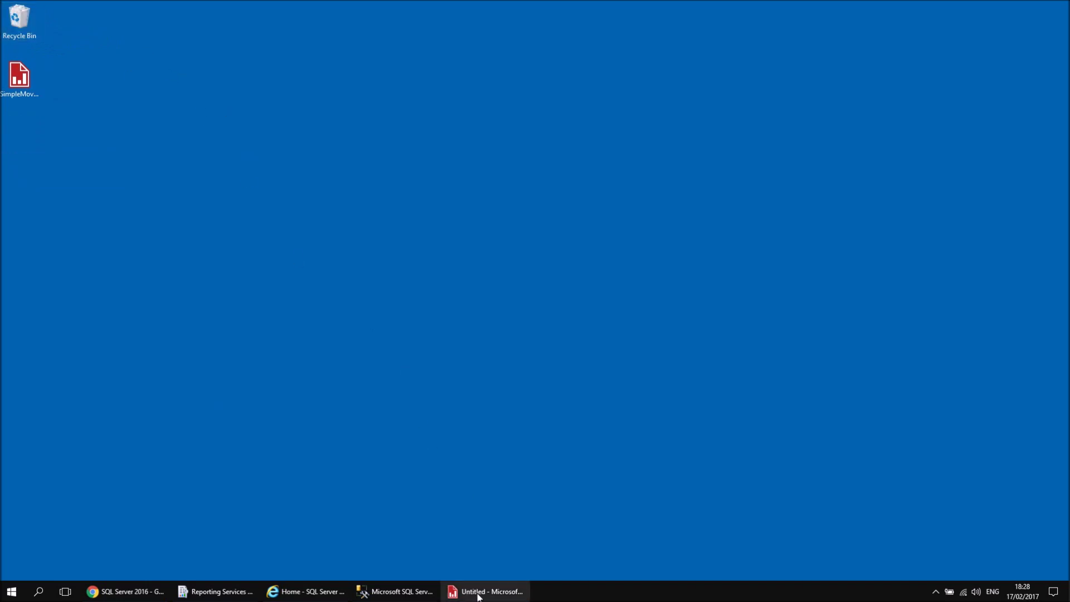
- Download the Untitled report from the web portal to the Desktop as Untitled.rdl, and select the downloaded file there
mouse_move(482, 598)
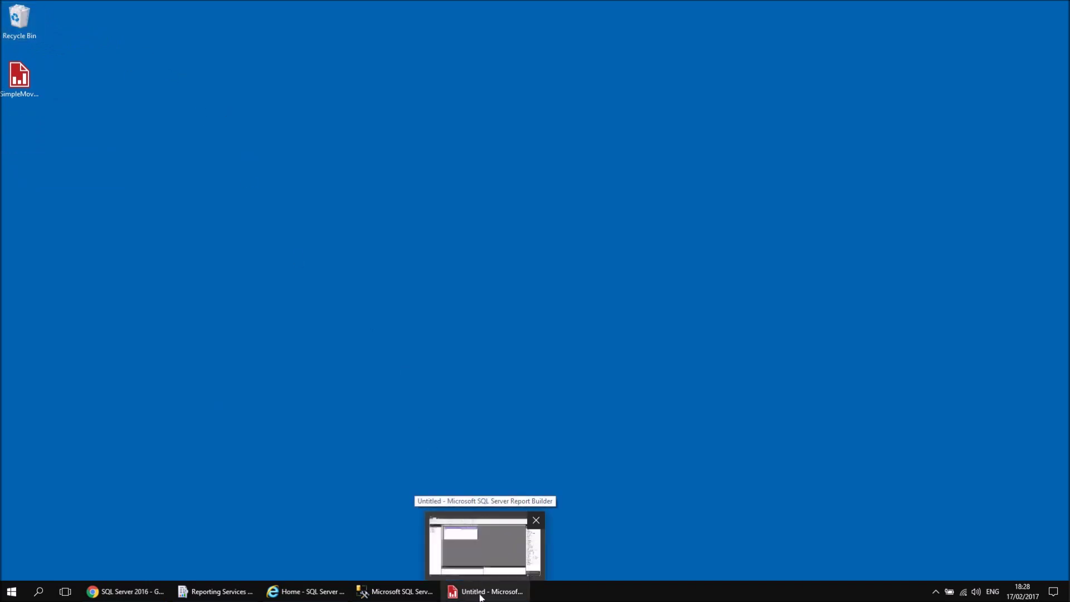
left_click(321, 591)
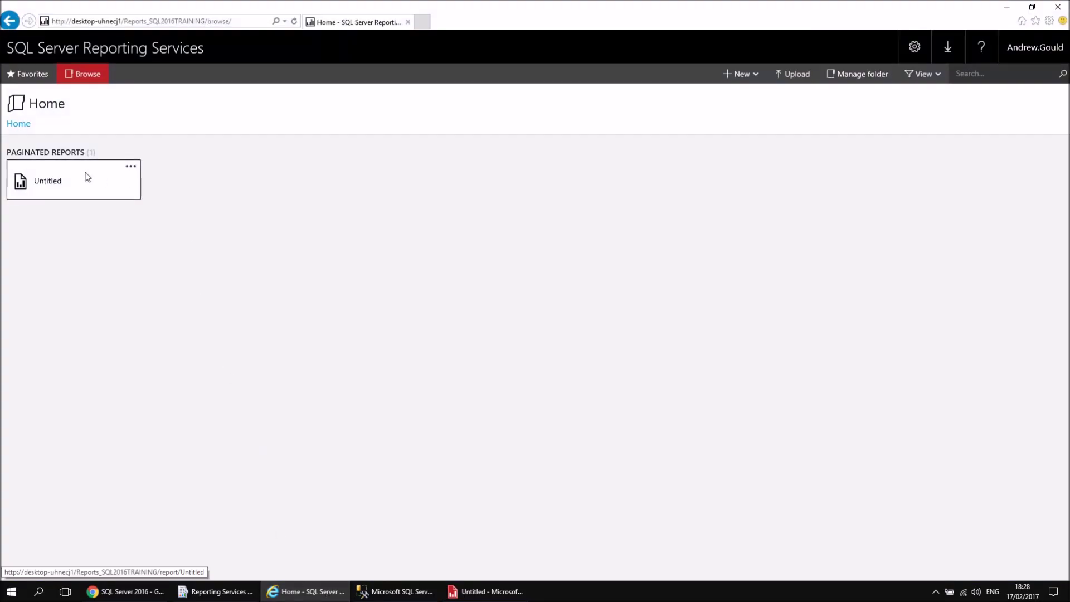
left_click(131, 167)
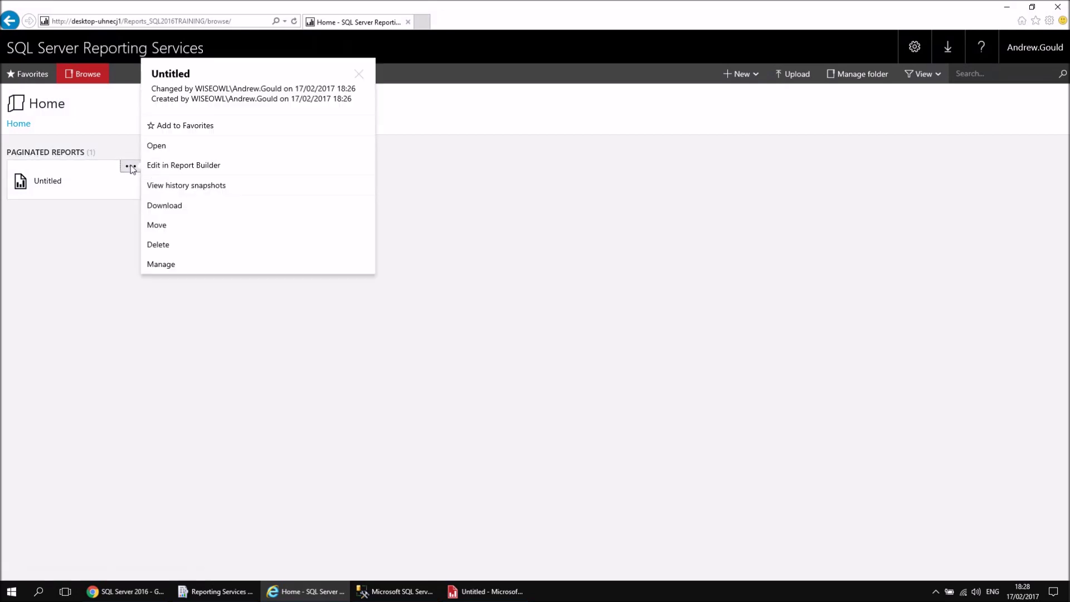
left_click(183, 205)
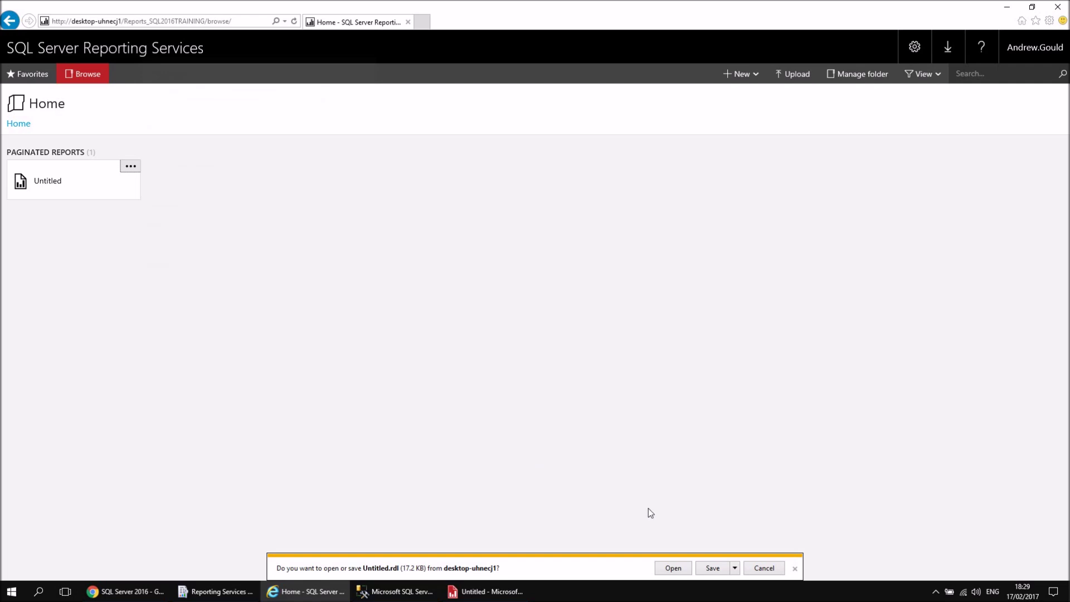
left_click(735, 568)
left_click(773, 555)
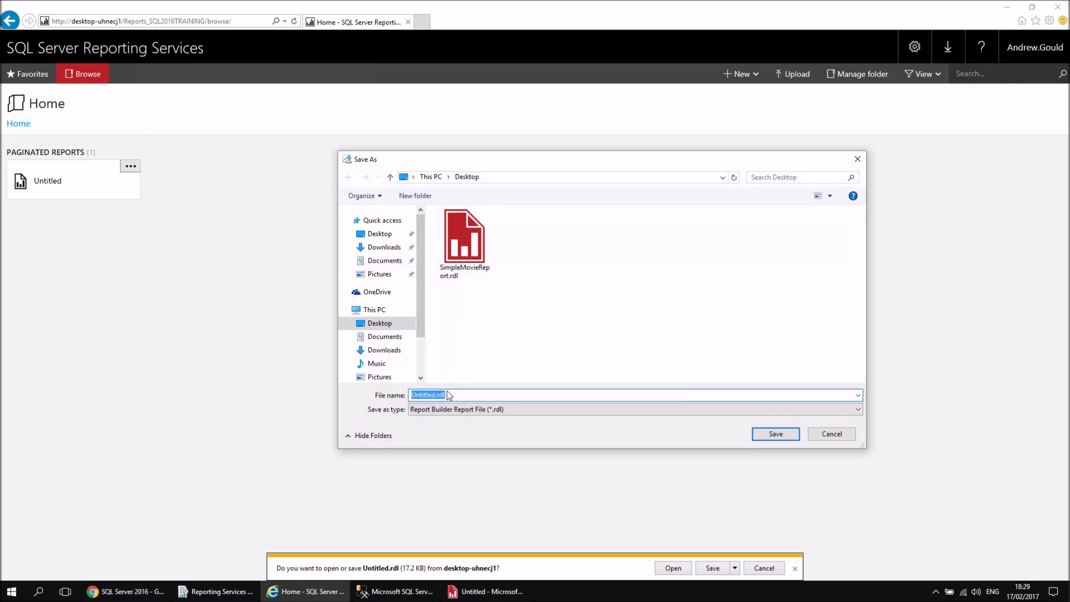
left_click(776, 434)
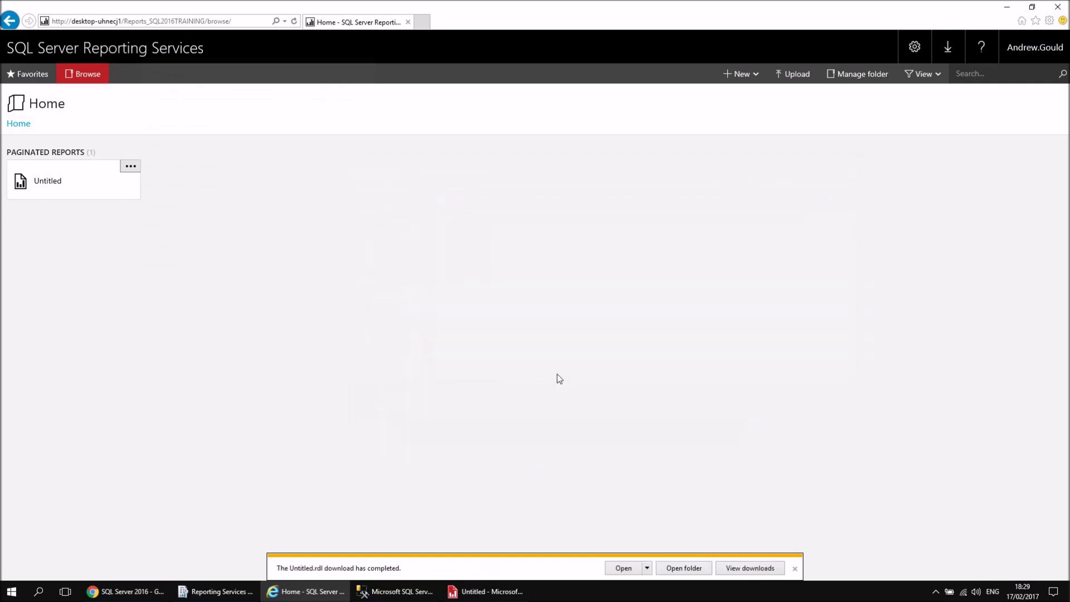
left_click(795, 568)
key("super+d")
left_click(21, 138)
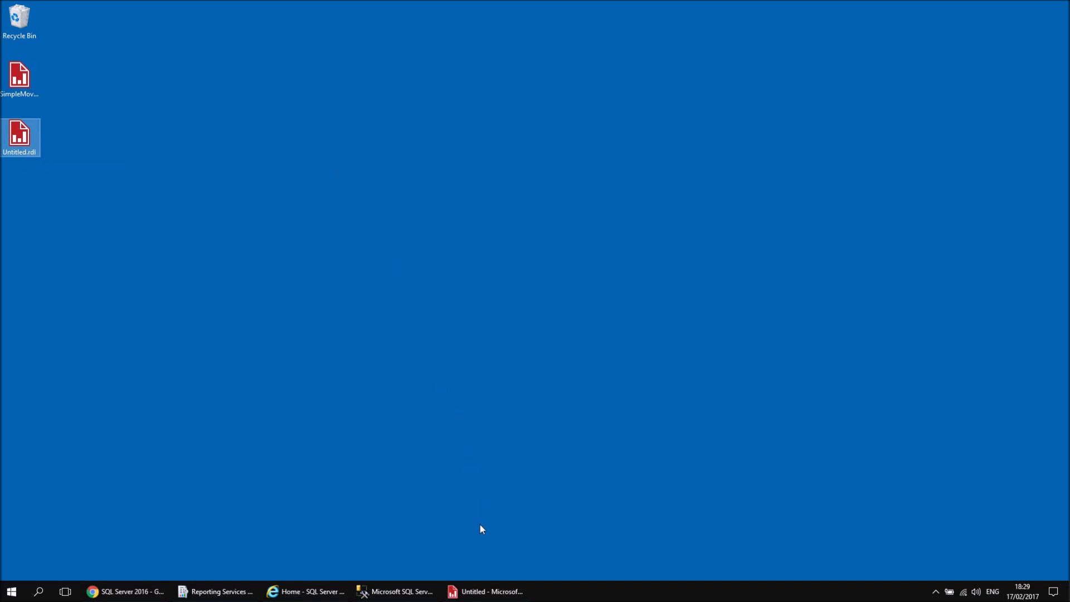
- Close Report Builder, relaunch the SQL Server 2016 version as administrator, and dismiss the Getting Started dialog
left_click(476, 595)
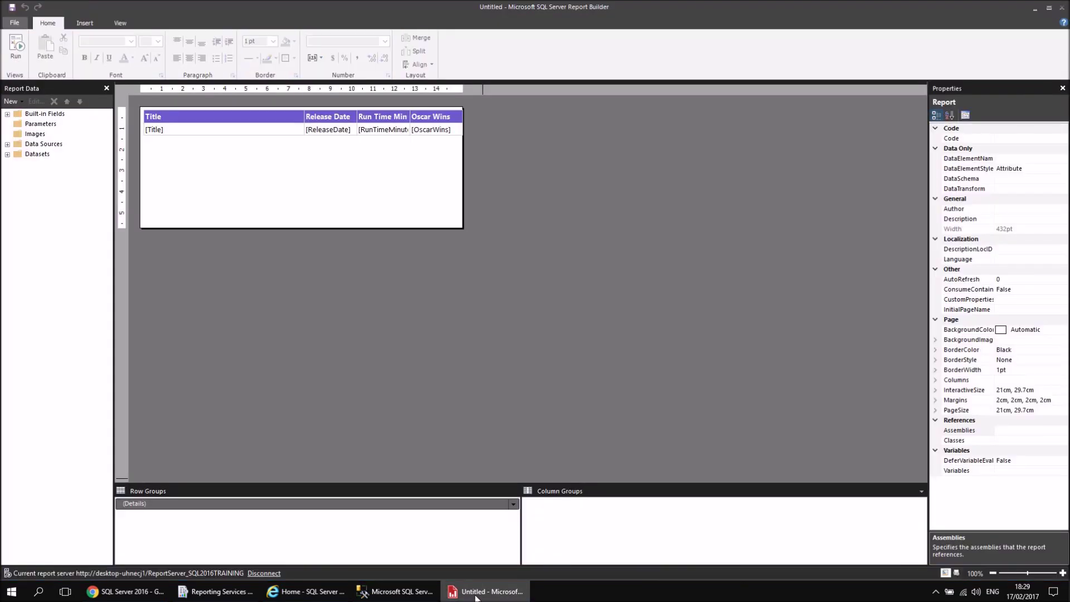
left_click(1062, 7)
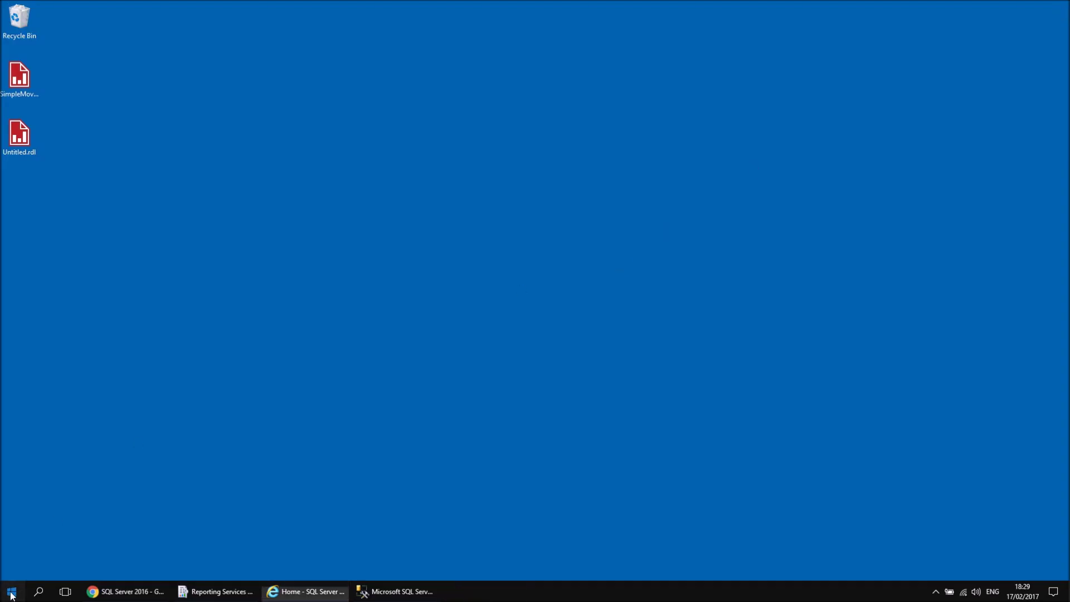
left_click(11, 591)
right_click(246, 539)
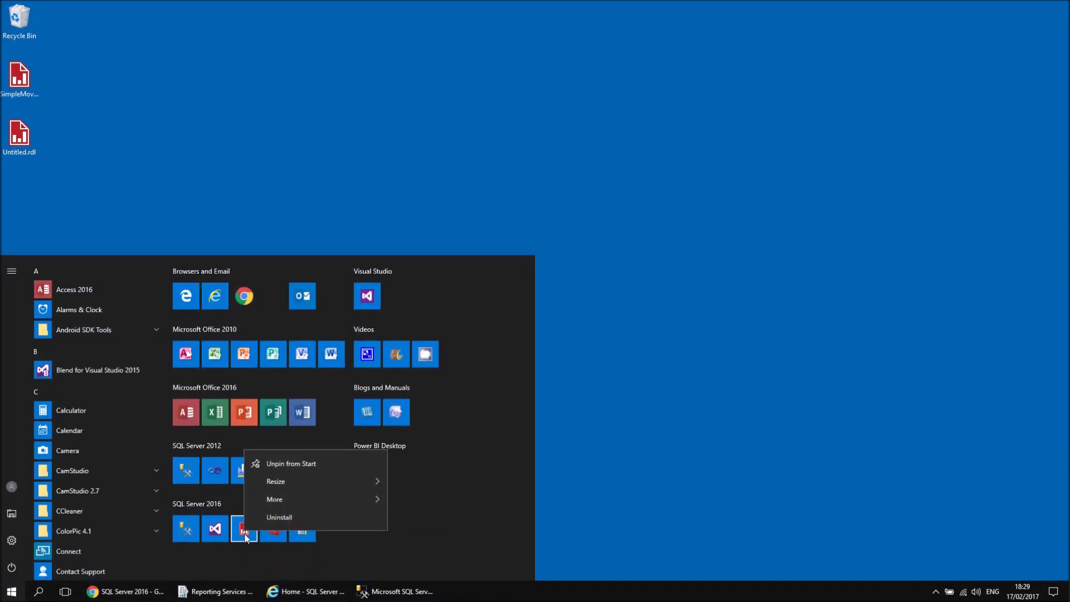
mouse_move(297, 498)
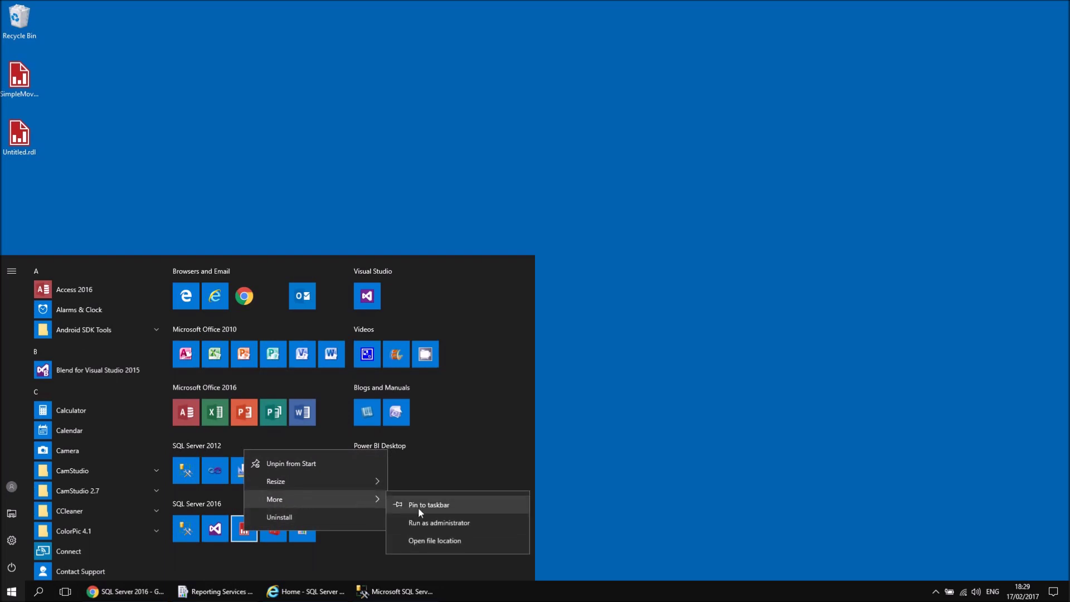
left_click(437, 523)
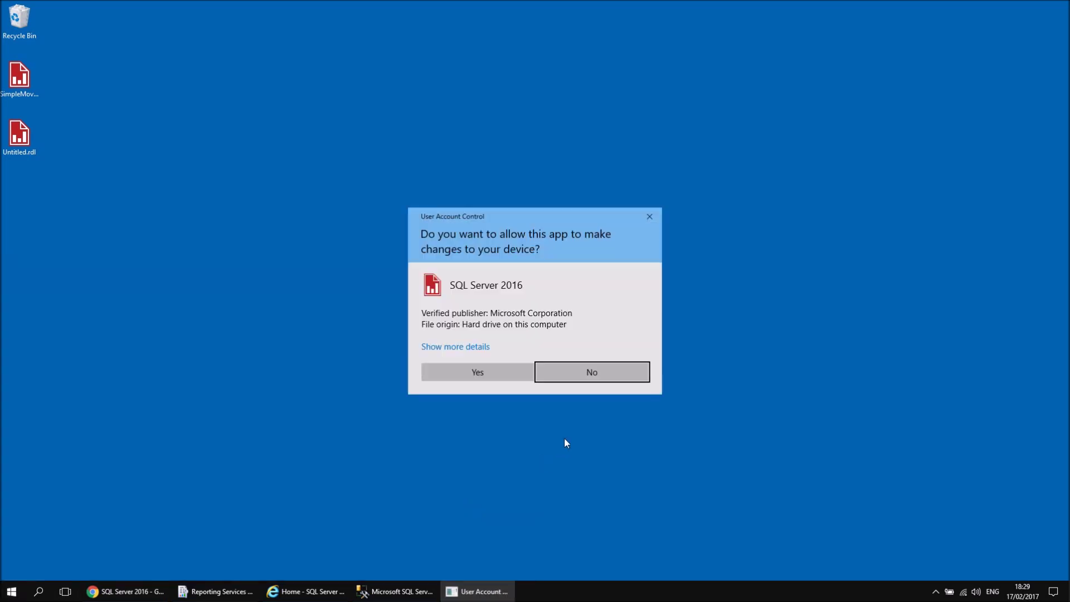
left_click(501, 372)
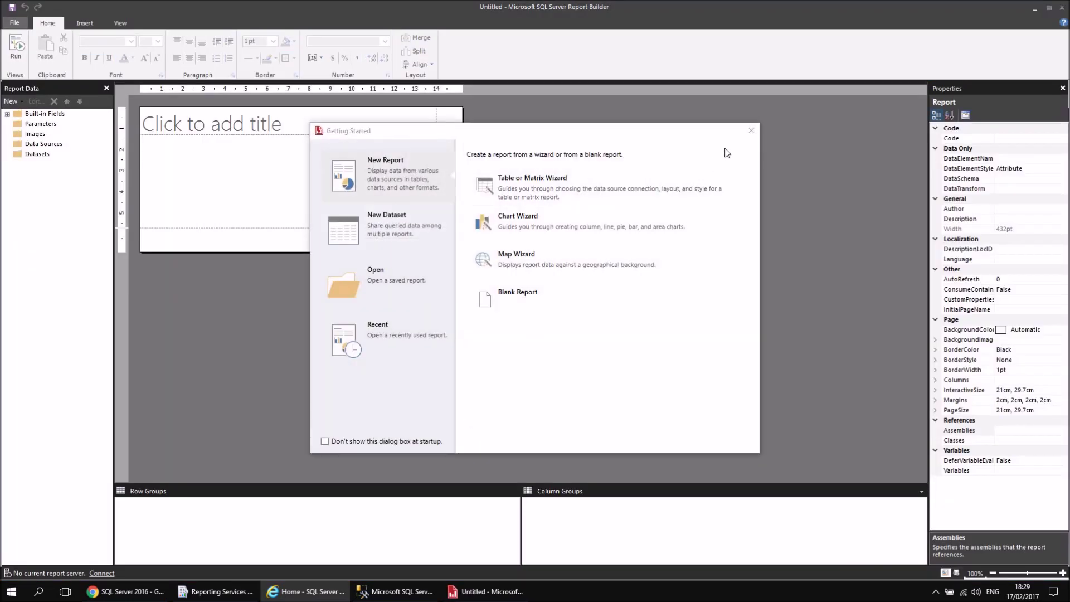
left_click(751, 131)
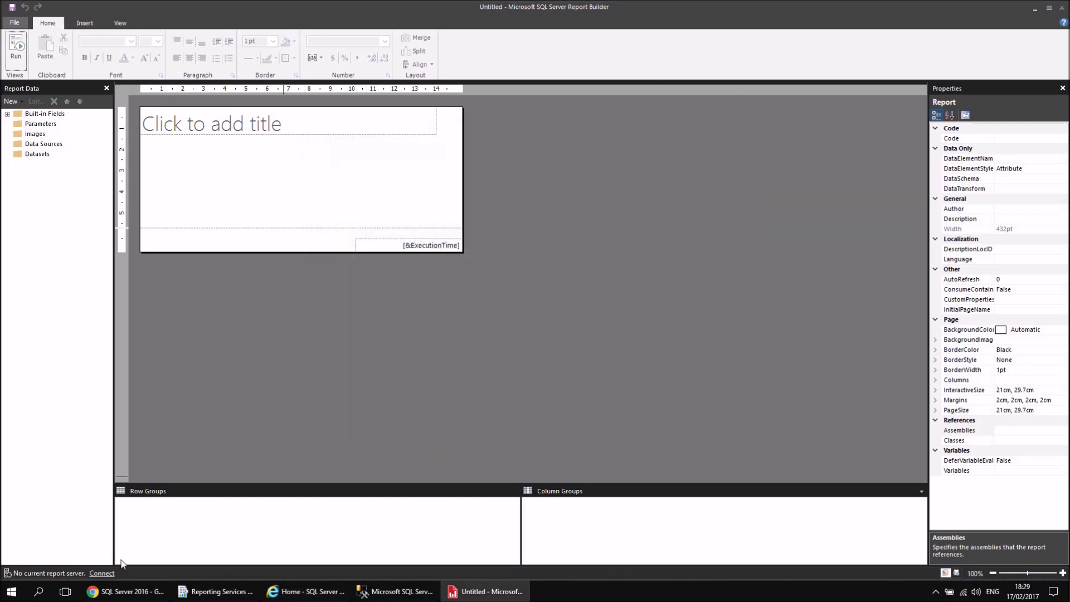
left_click(102, 573)
left_click(633, 299)
left_click(550, 309)
left_click(568, 328)
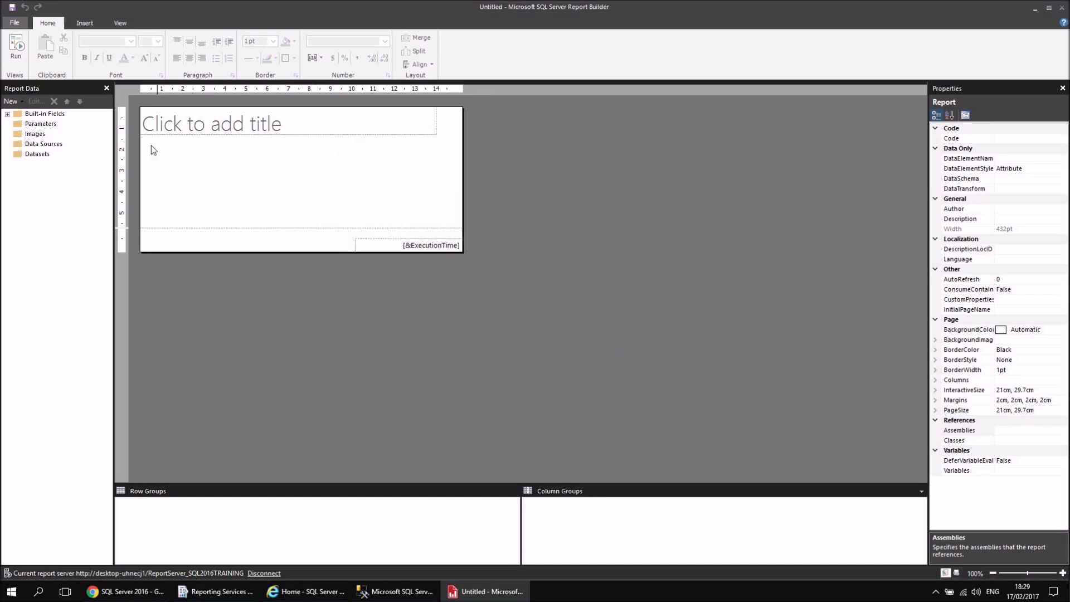
- Open the Untitled report from the ReportServer_SQL2016TRAINING server under recent sites and servers
left_click(16, 24)
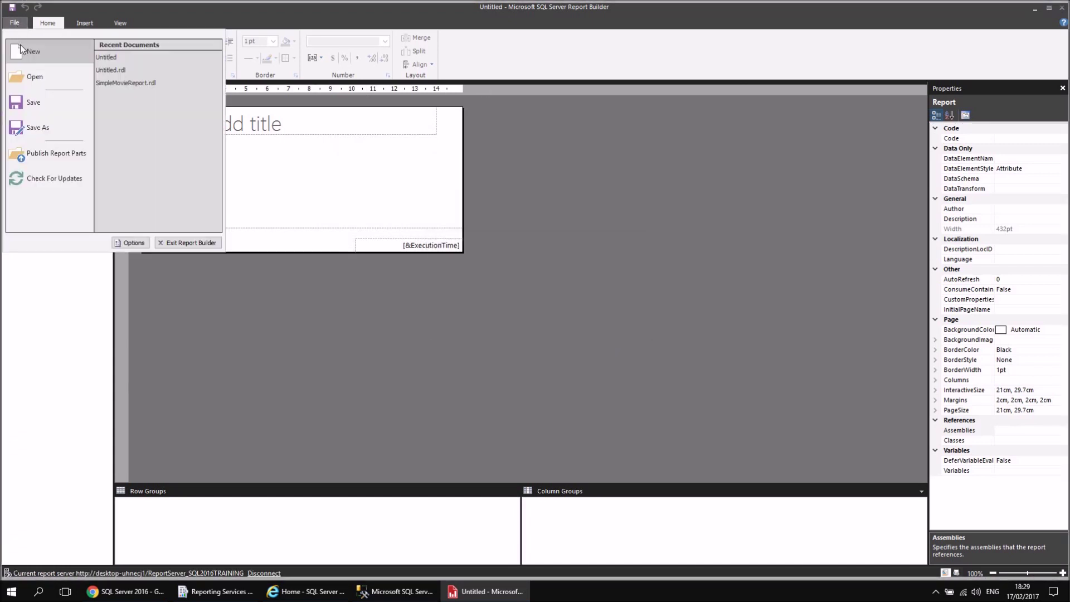
left_click(22, 71)
left_click(381, 213)
double_click(470, 202)
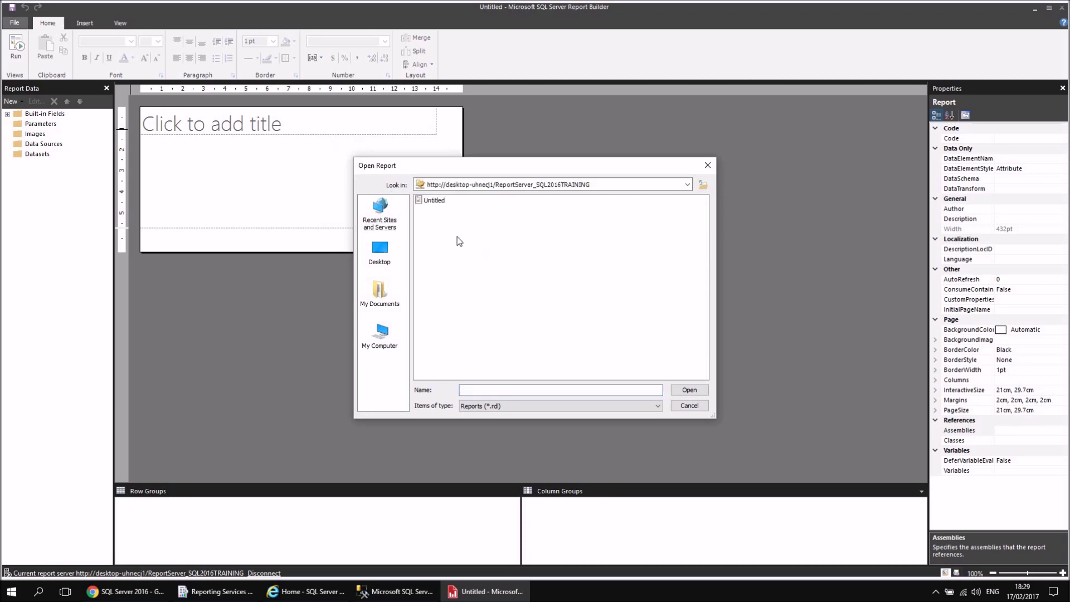
double_click(434, 200)
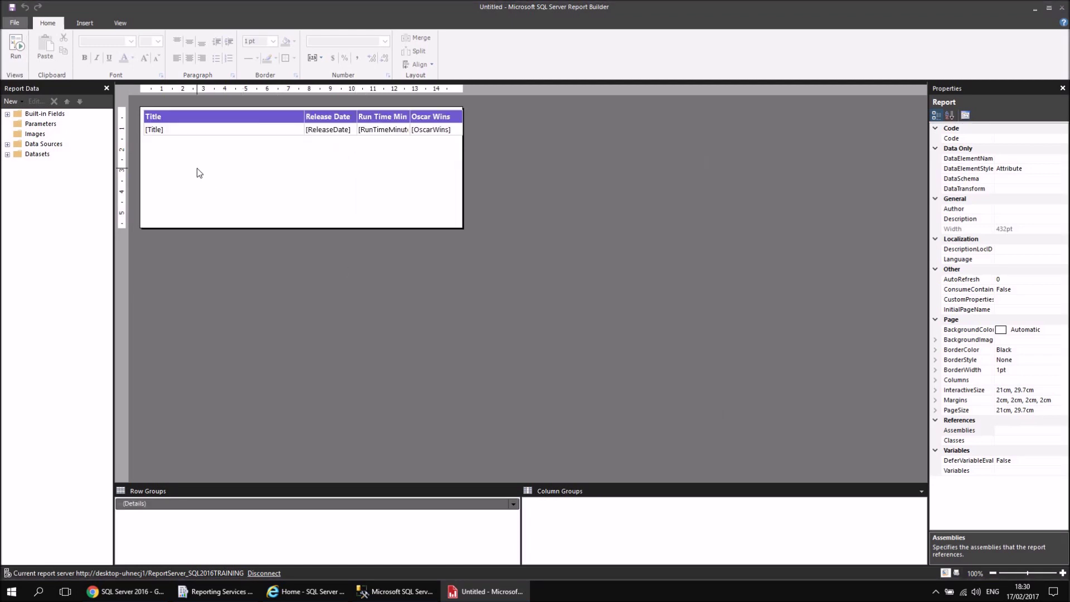
- Give the table's header row a LightGreen fill with black text, and save the report to the server
left_click(187, 124)
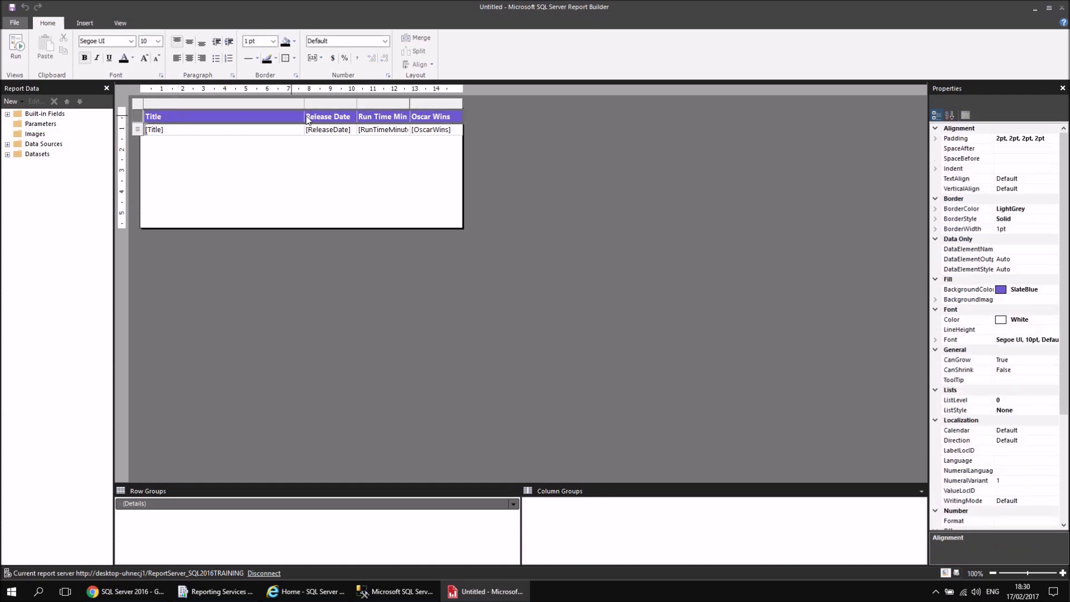
left_click(294, 43)
left_click(322, 119)
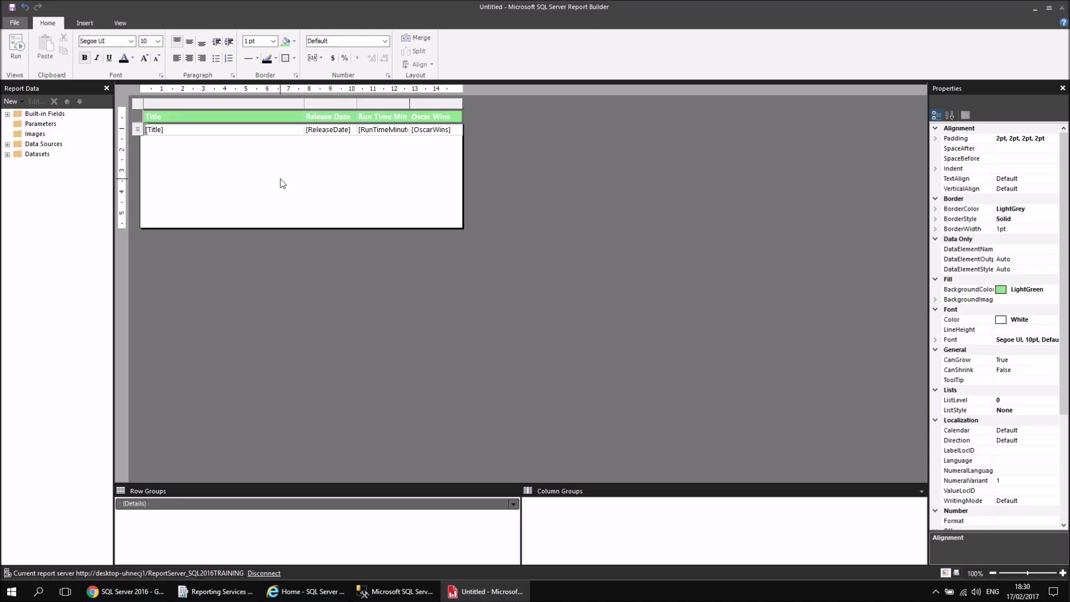
left_click(246, 176)
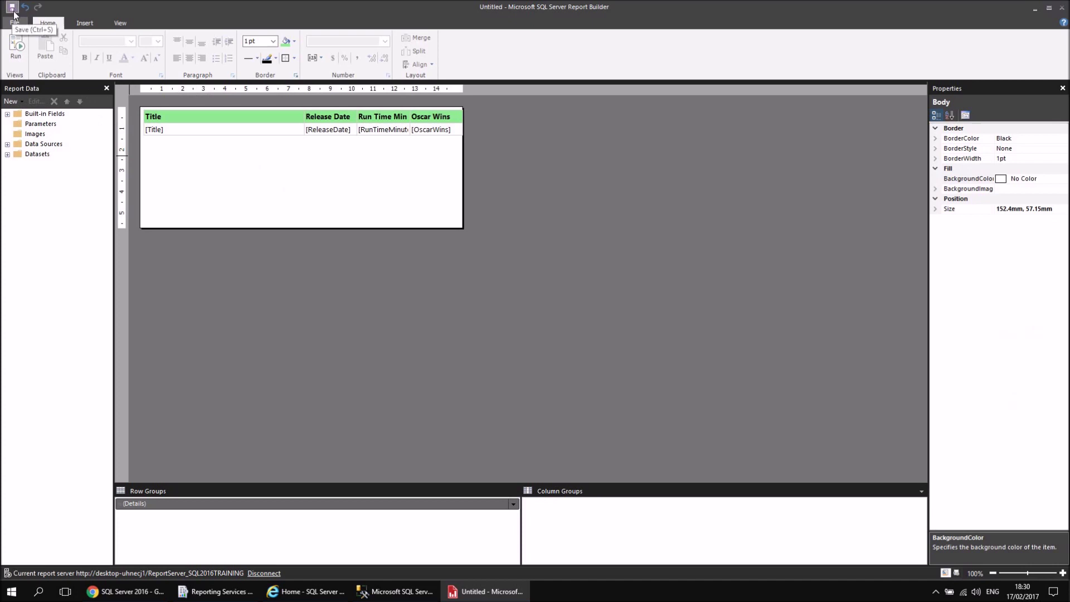
- View the Untitled report in the Internet Explorer web portal, page through it, return to page 1, and show the available export formats
left_click(296, 595)
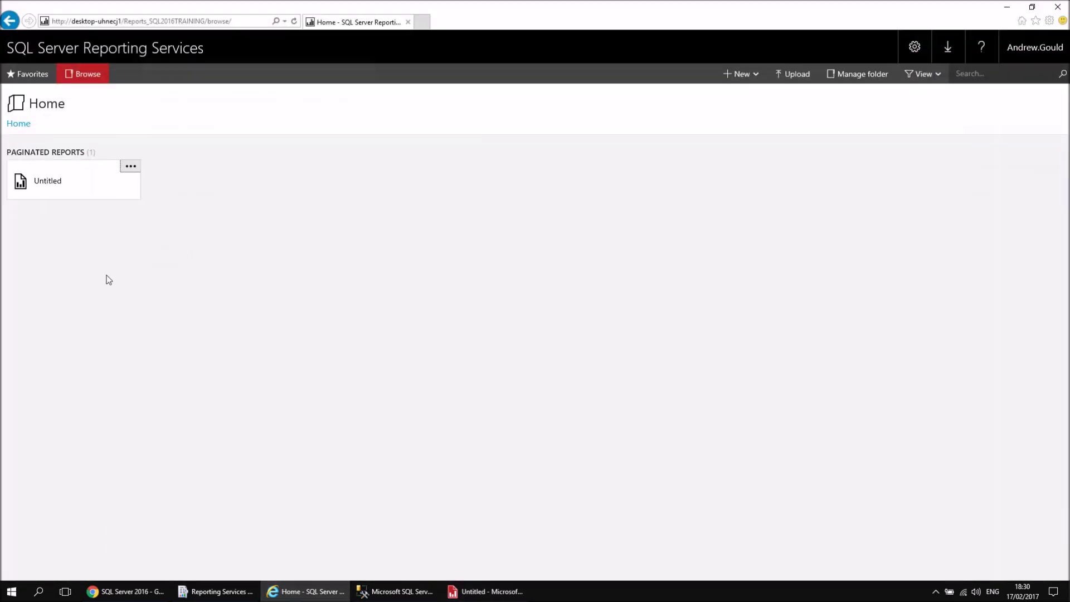
left_click(21, 184)
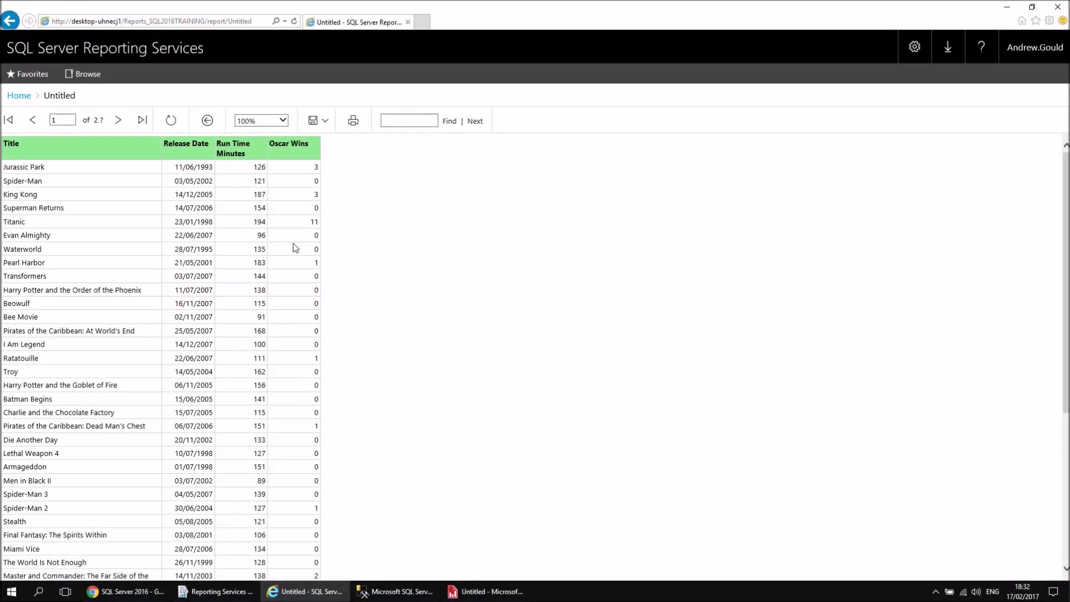
left_click(118, 120)
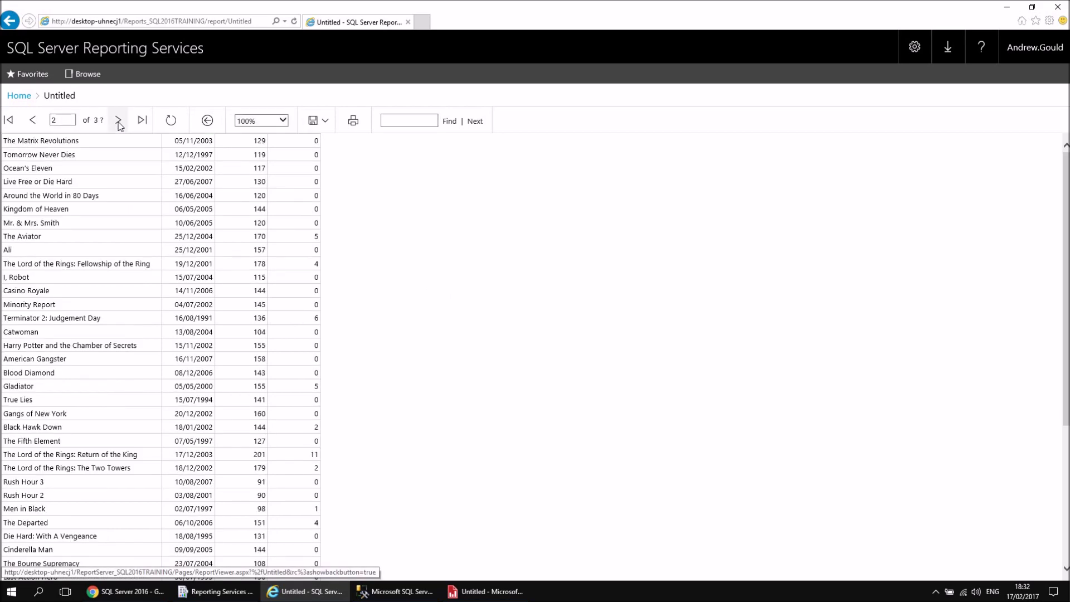
left_click(119, 120)
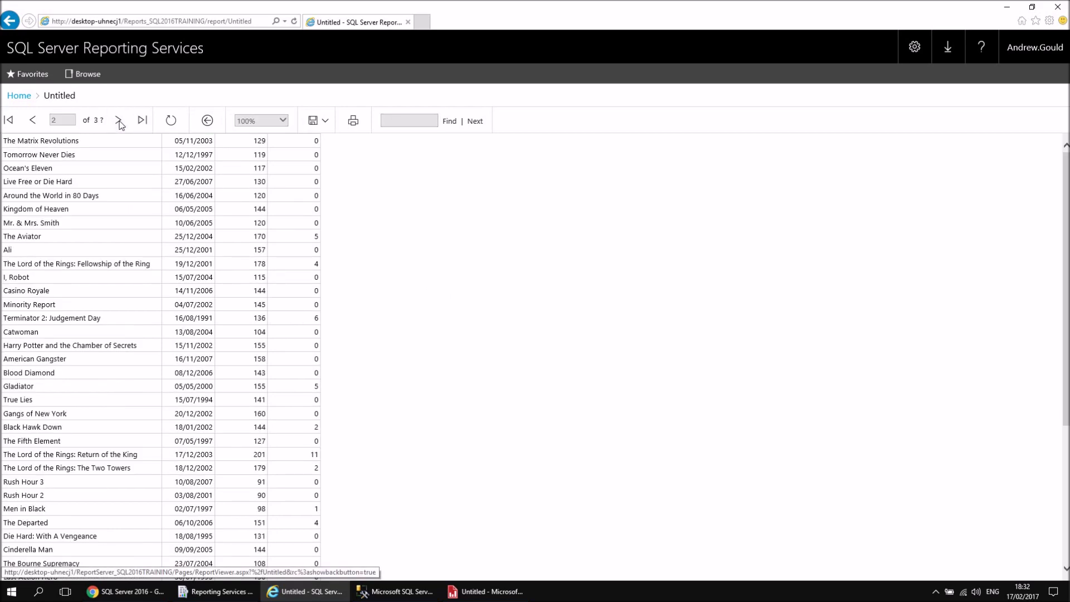
left_click(9, 120)
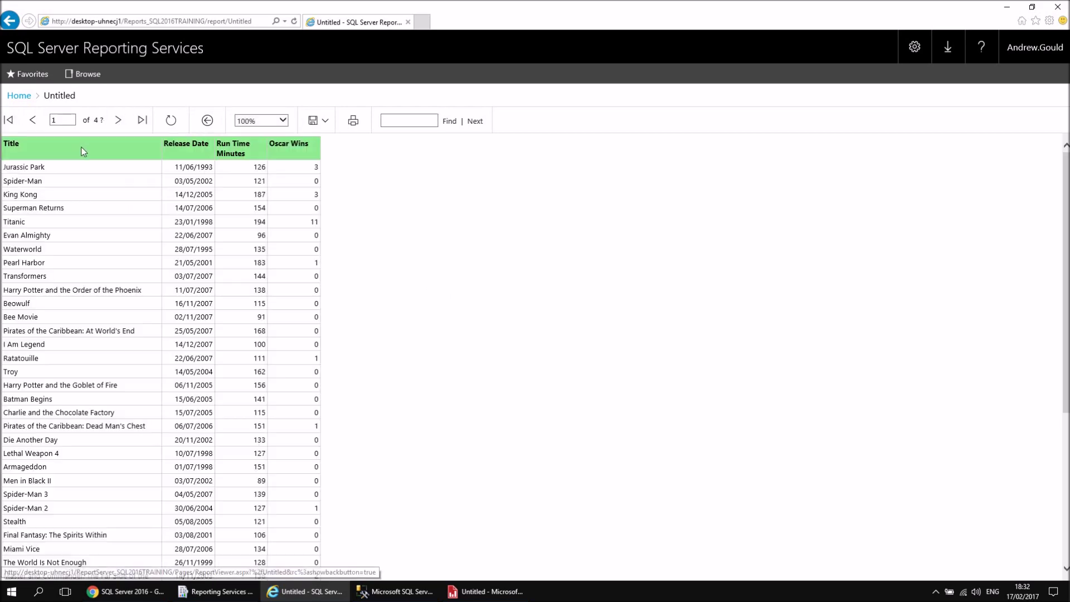
left_click(326, 121)
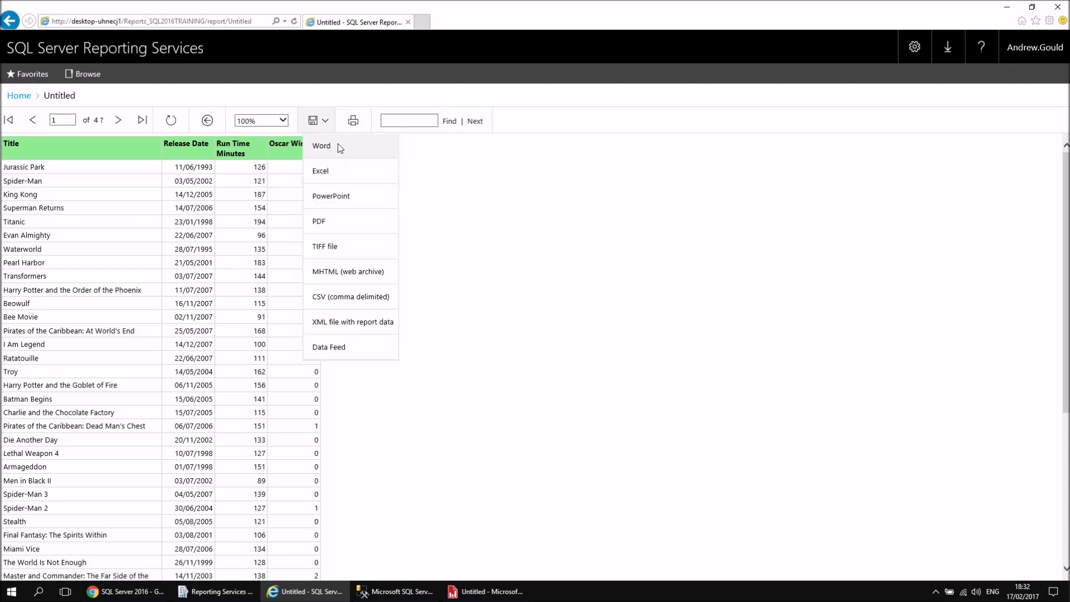
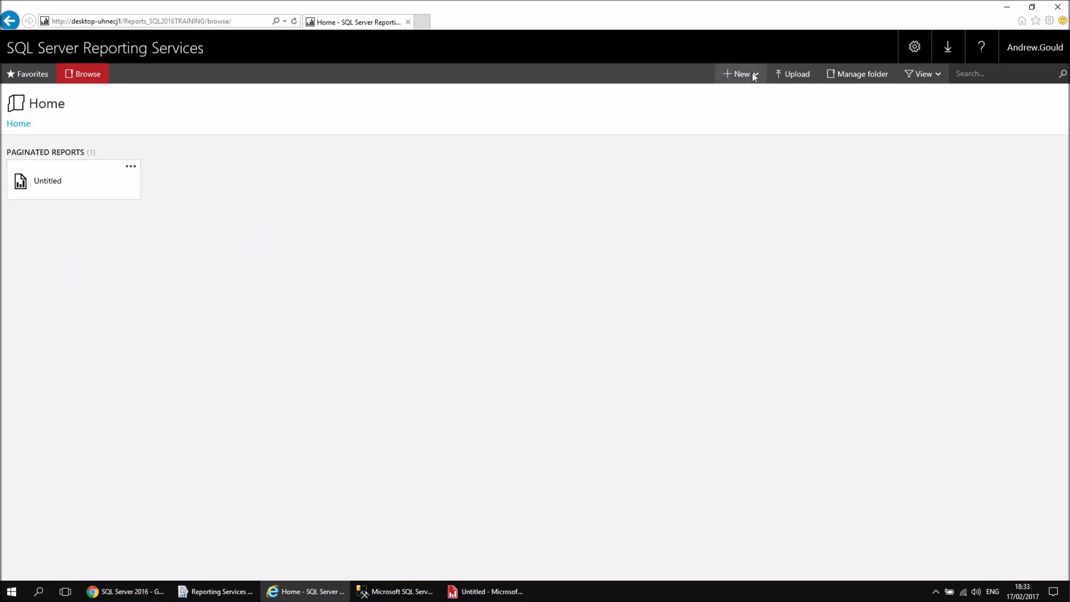
- Create a new folder named Basic Reports in the portal's Home folder
left_click(755, 76)
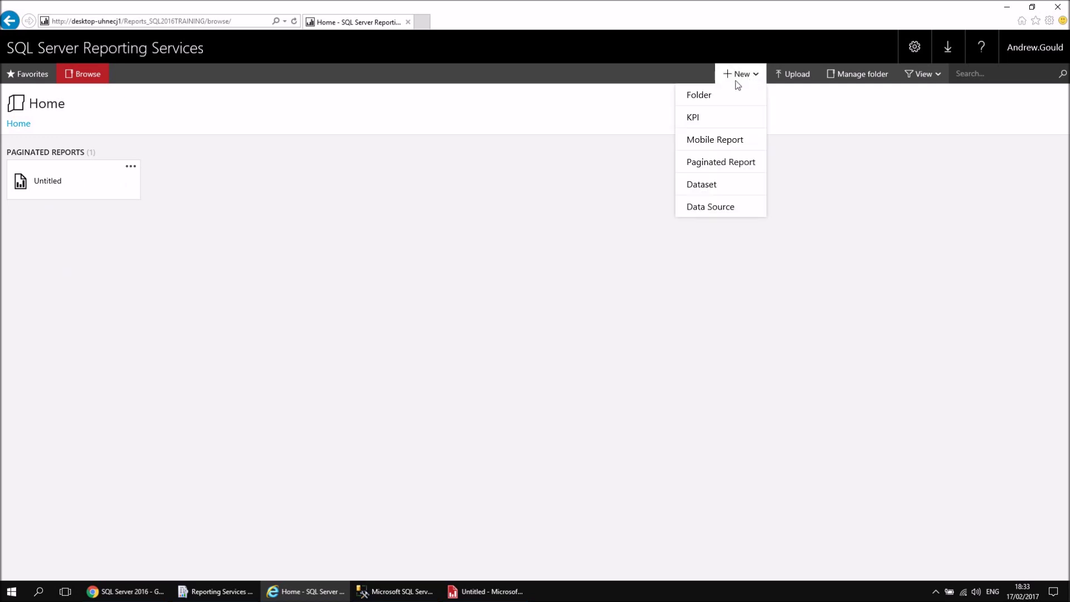
left_click(699, 95)
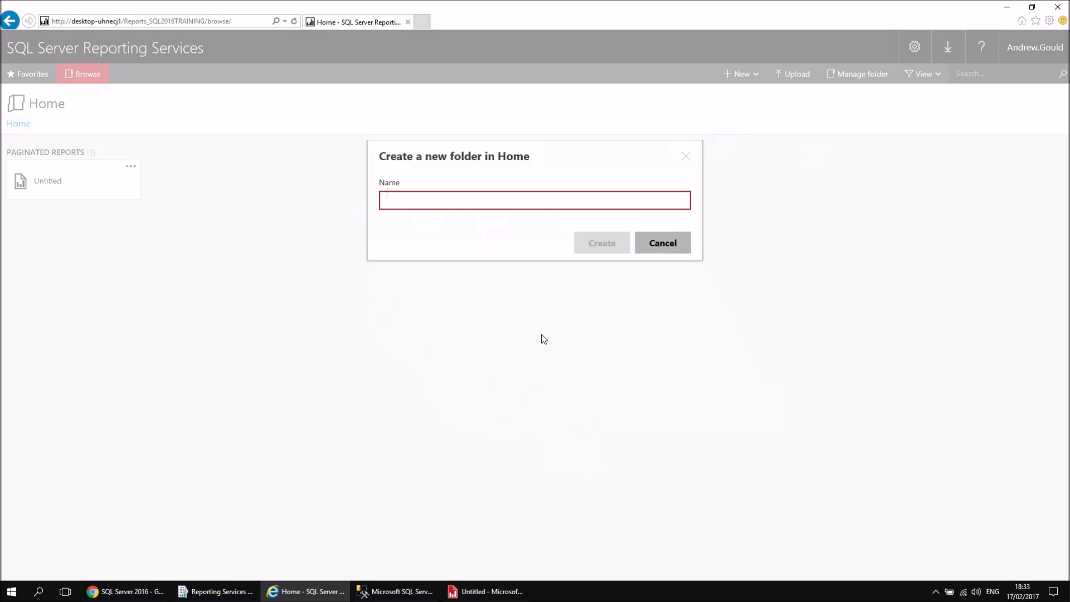
type("Basic Reoprt")
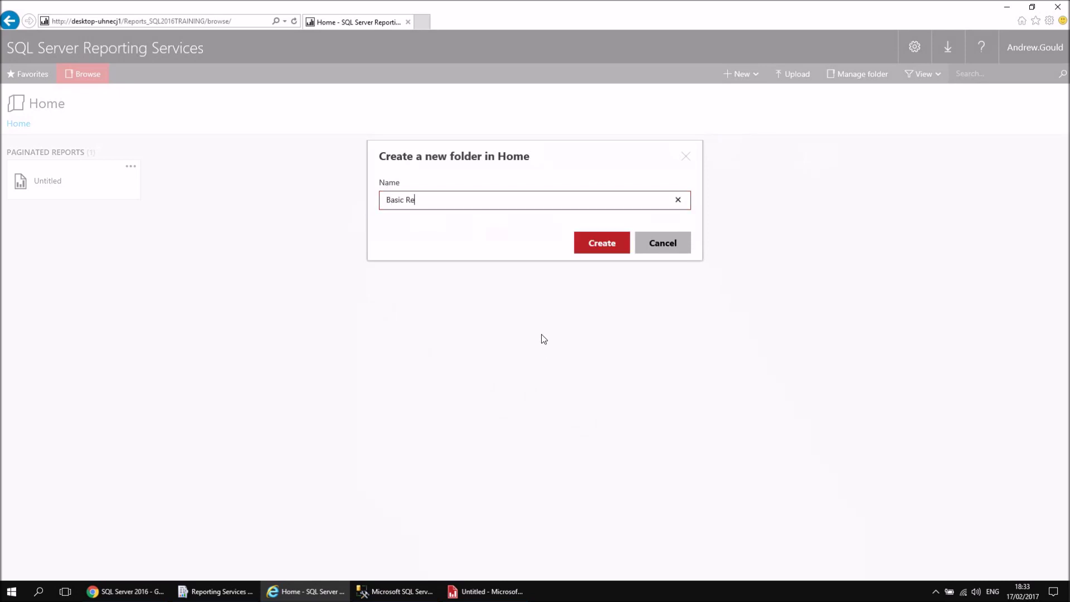
key("BackSpace")
key("BackSpace")
type("ports")
left_click(598, 251)
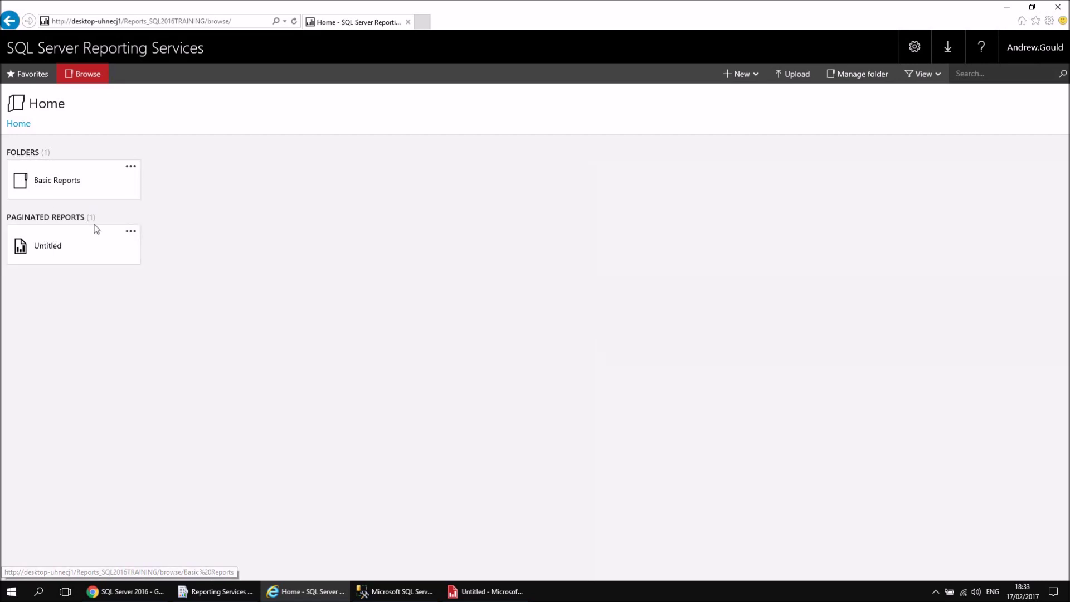
- Move the Untitled report into the Basic Reports folder, refresh Home, and check the folder's contents before returning to Home
left_click(130, 232)
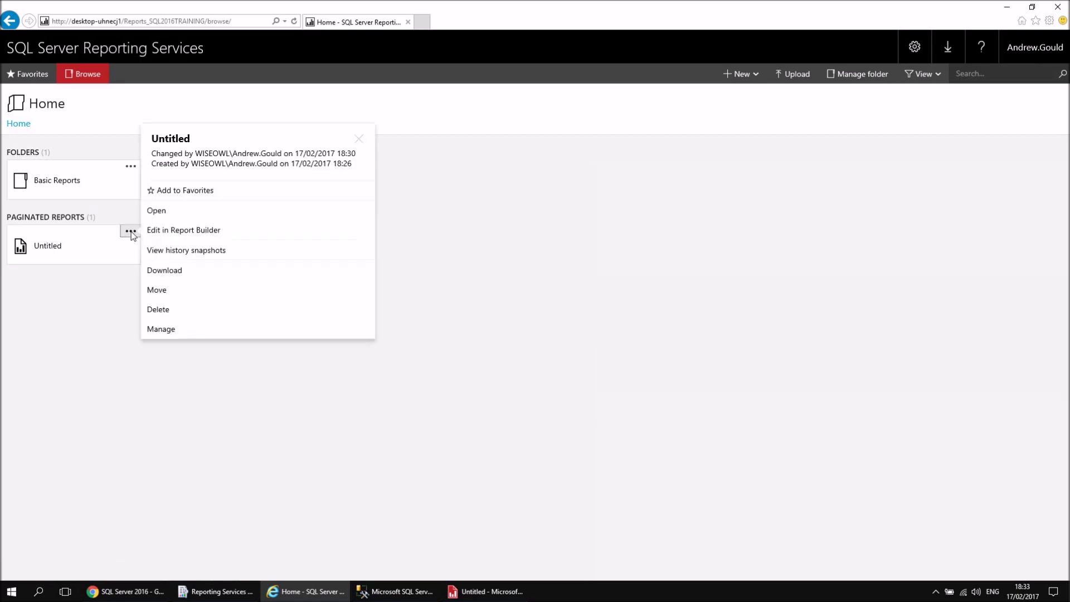
left_click(152, 290)
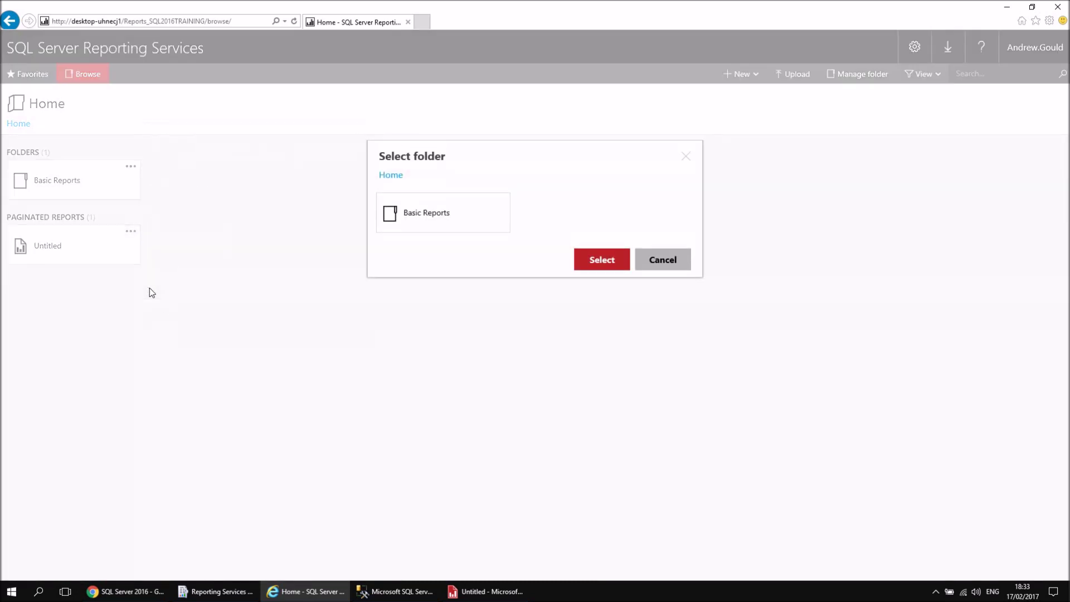
left_click(392, 216)
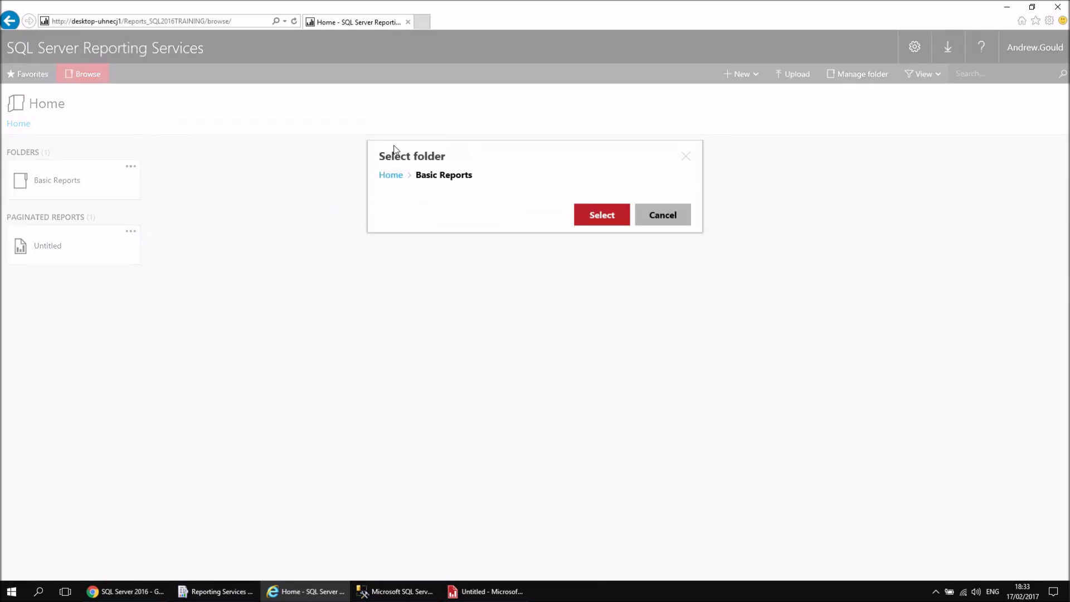
left_click(600, 217)
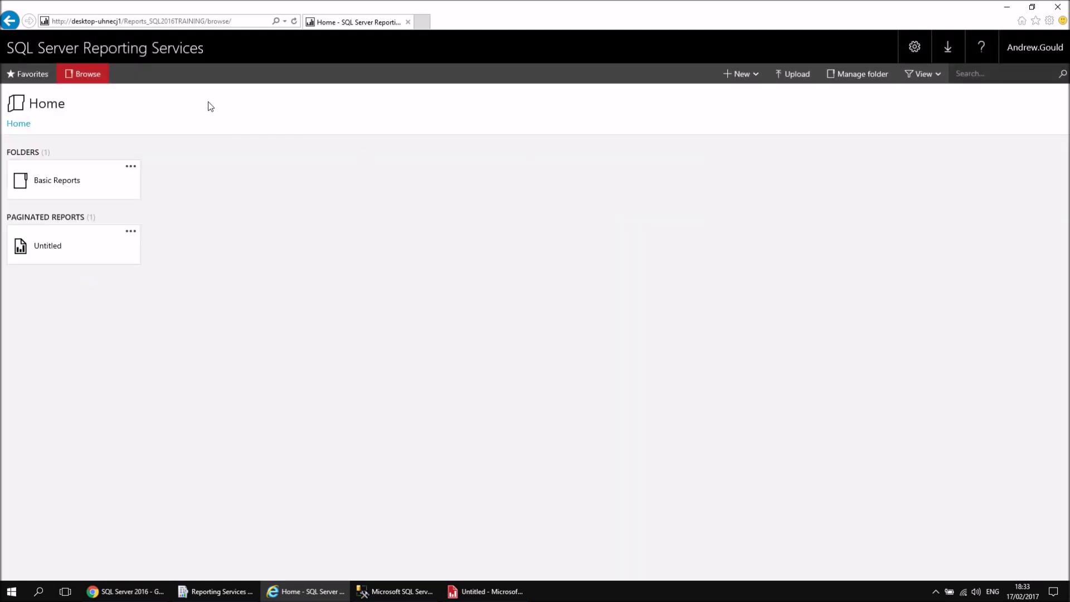
left_click(294, 21)
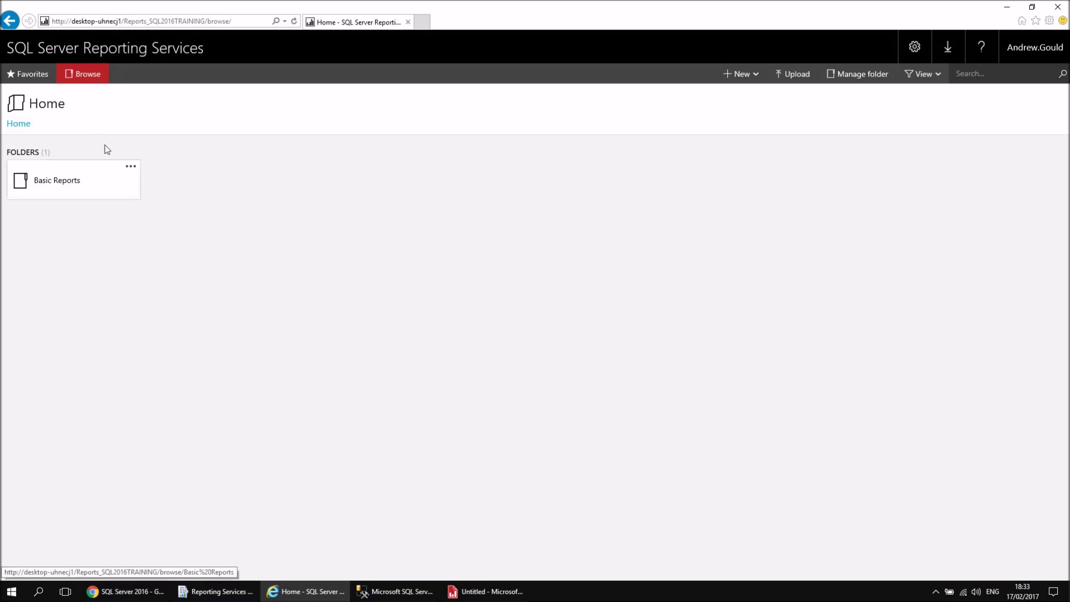
left_click(25, 184)
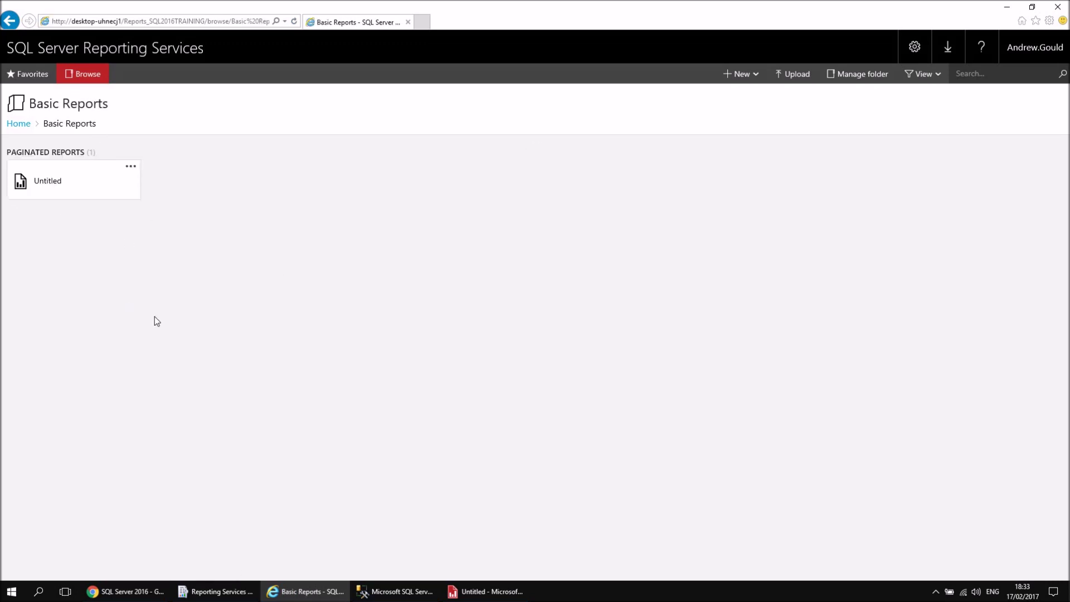
left_click(19, 123)
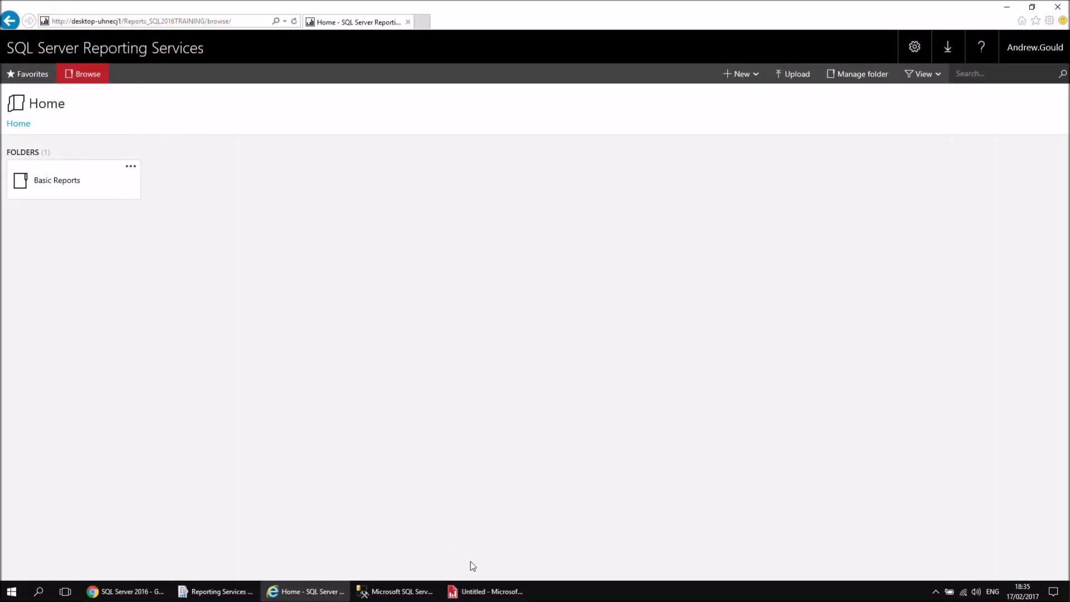
- Look at the open report in Report Builder, switch back to the web portal in Internet Explorer, and open the Basic Reports folder
left_click(479, 592)
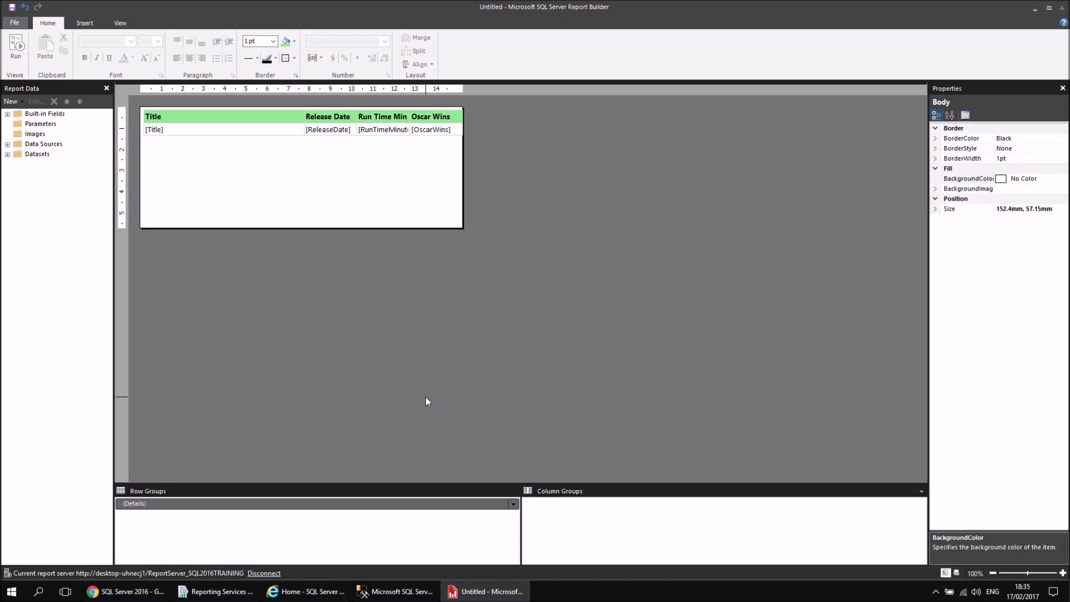
left_click(325, 591)
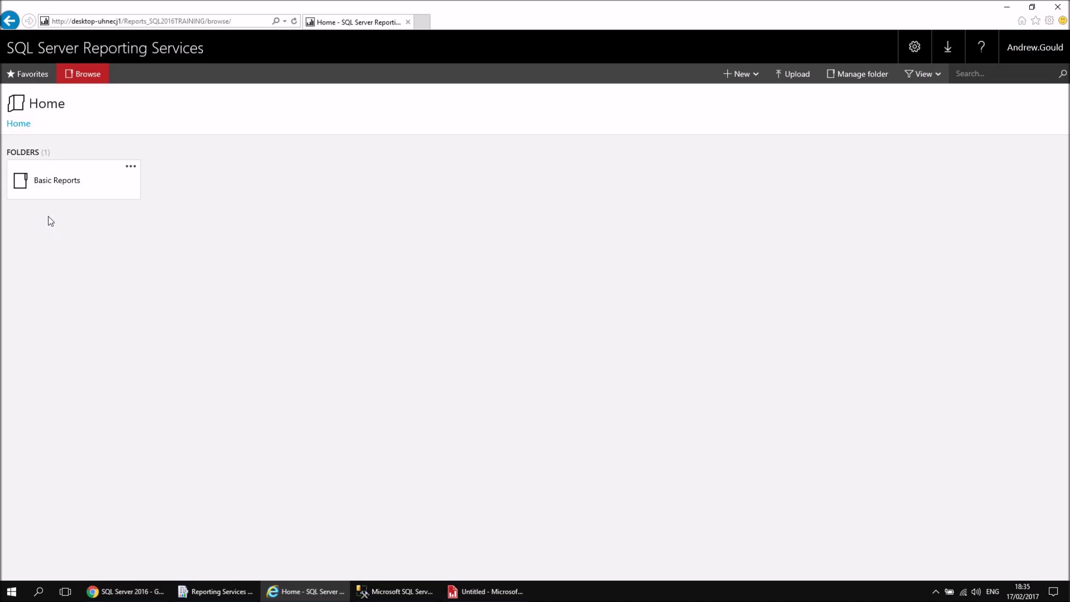
left_click(49, 183)
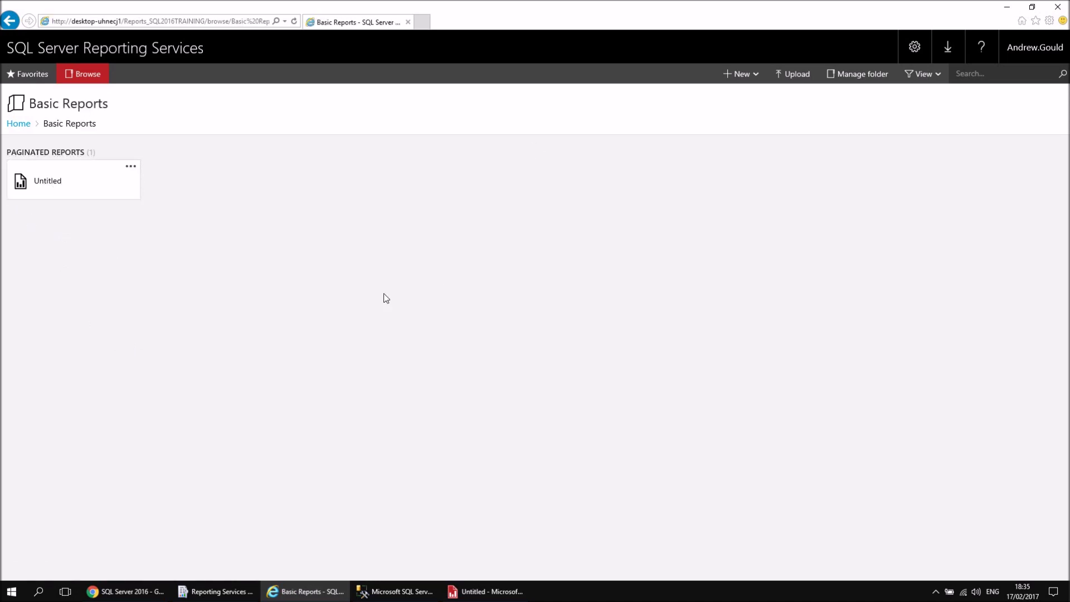
- Upload SimpleMovieReport.rdl from the Desktop to the Basic Reports folder, view the report in the portal, and return to the folder
left_click(797, 74)
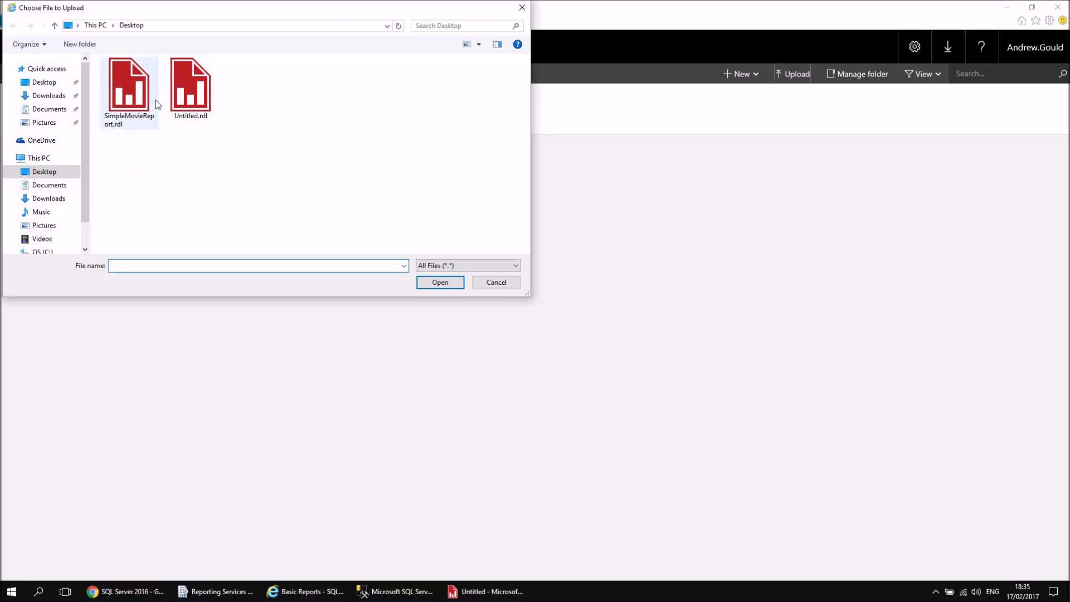
left_click(125, 95)
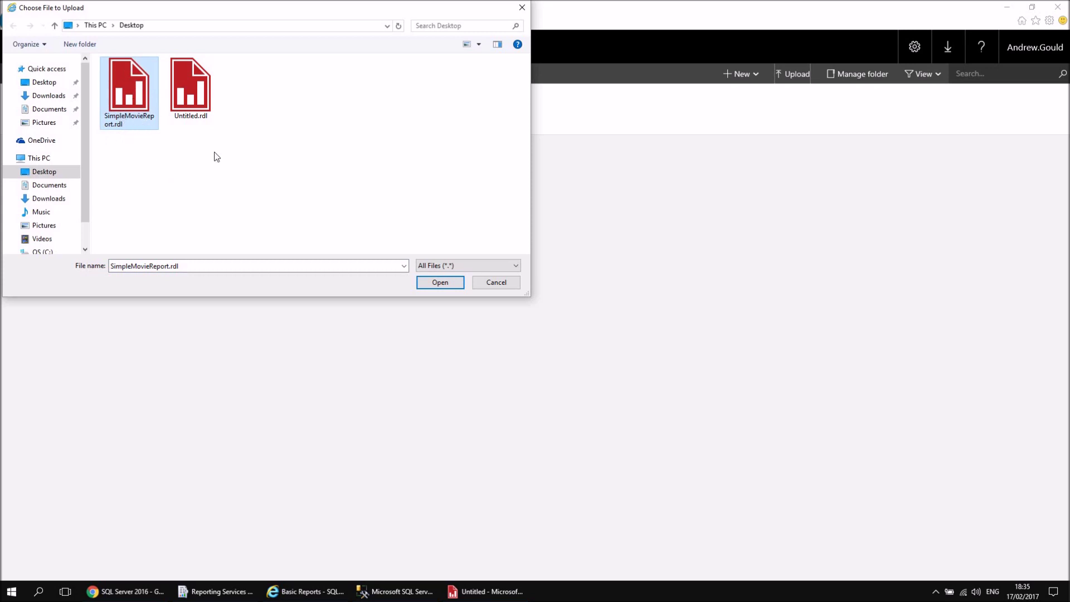
left_click(440, 283)
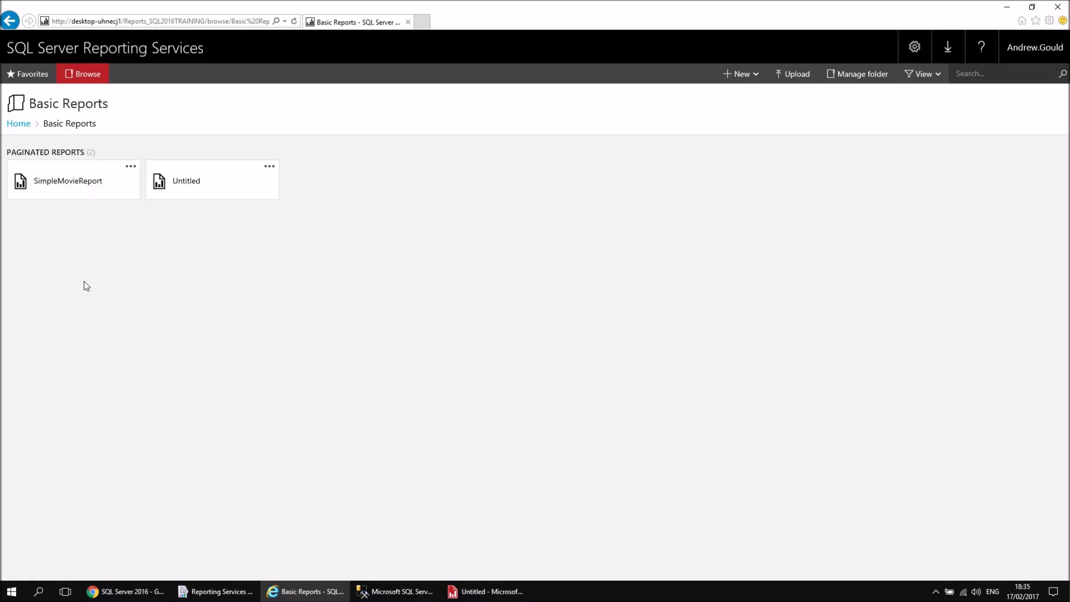
left_click(28, 181)
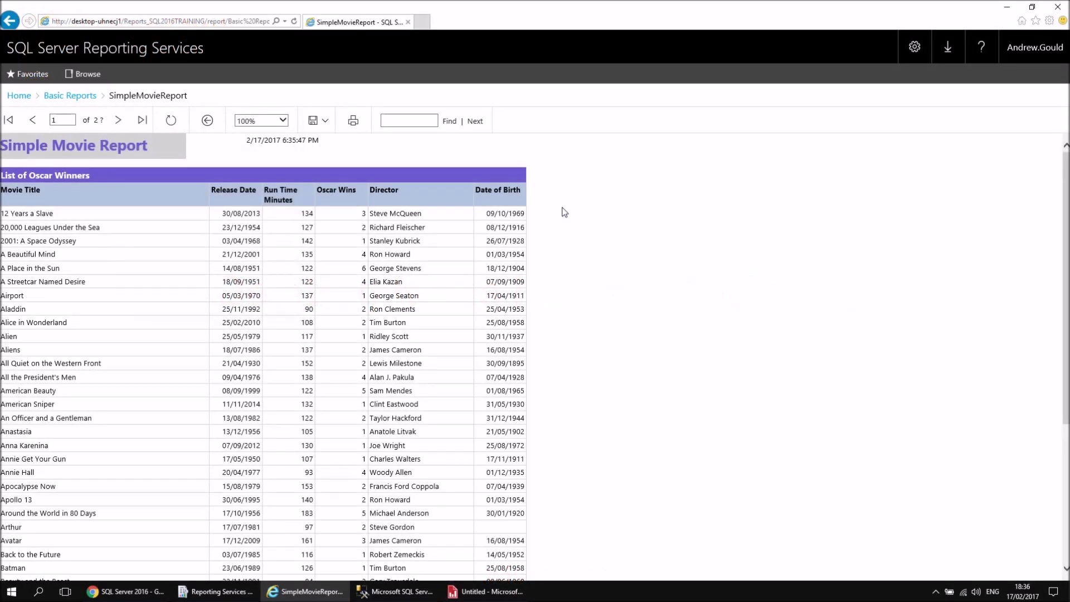
left_click(80, 96)
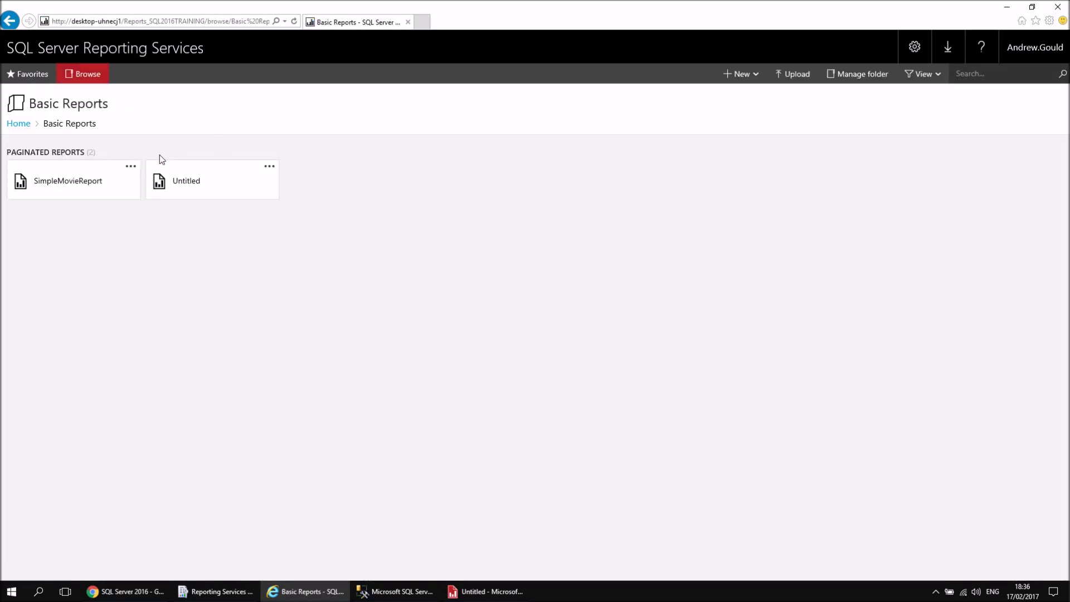
- Delete SimpleMovieReport from the Basic Reports folder
left_click(131, 168)
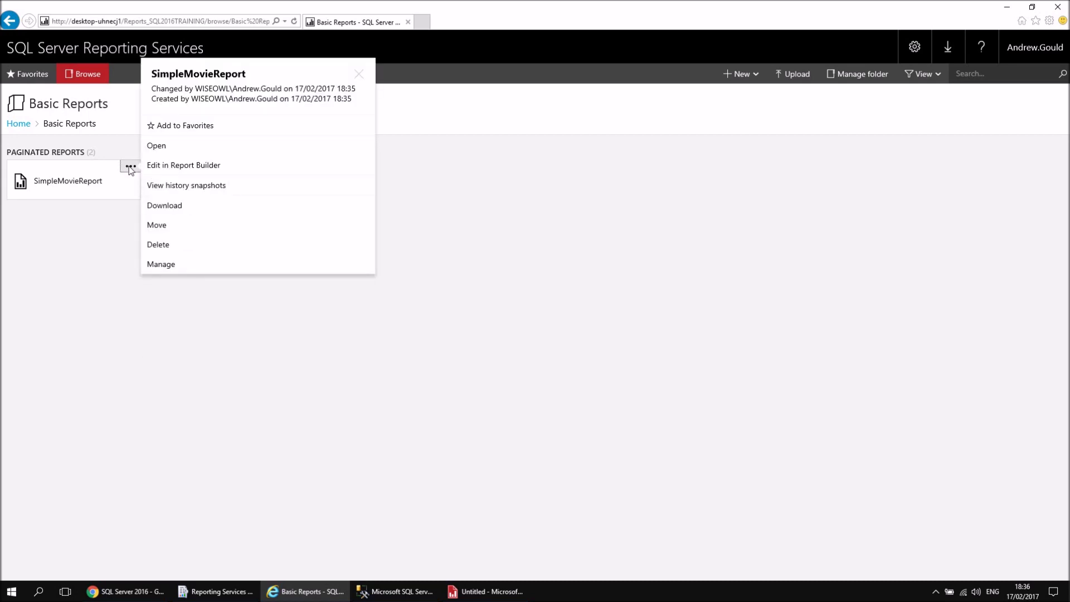
left_click(151, 245)
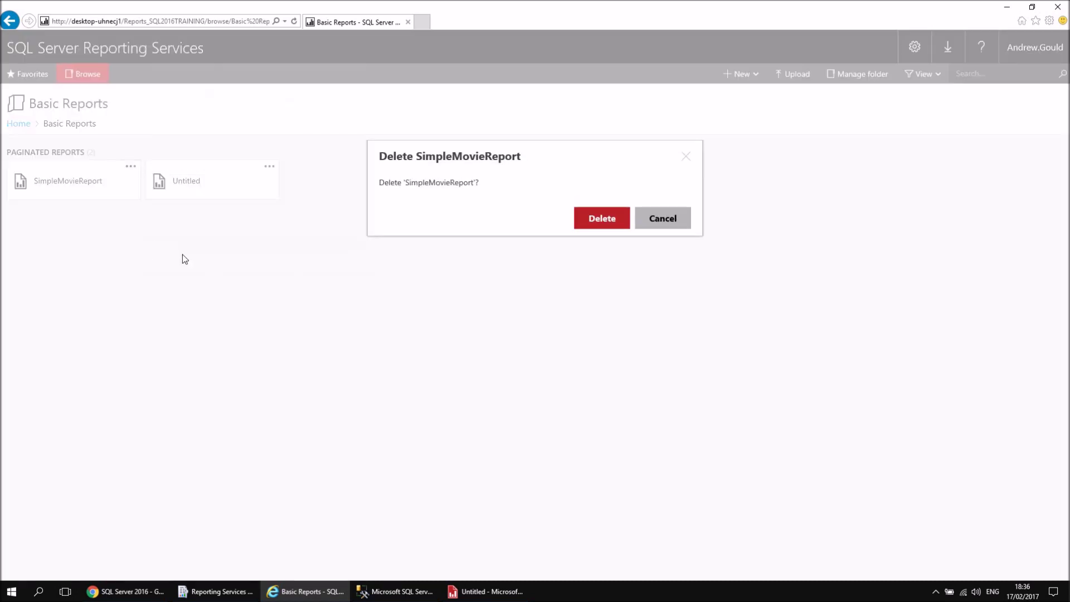
left_click(600, 221)
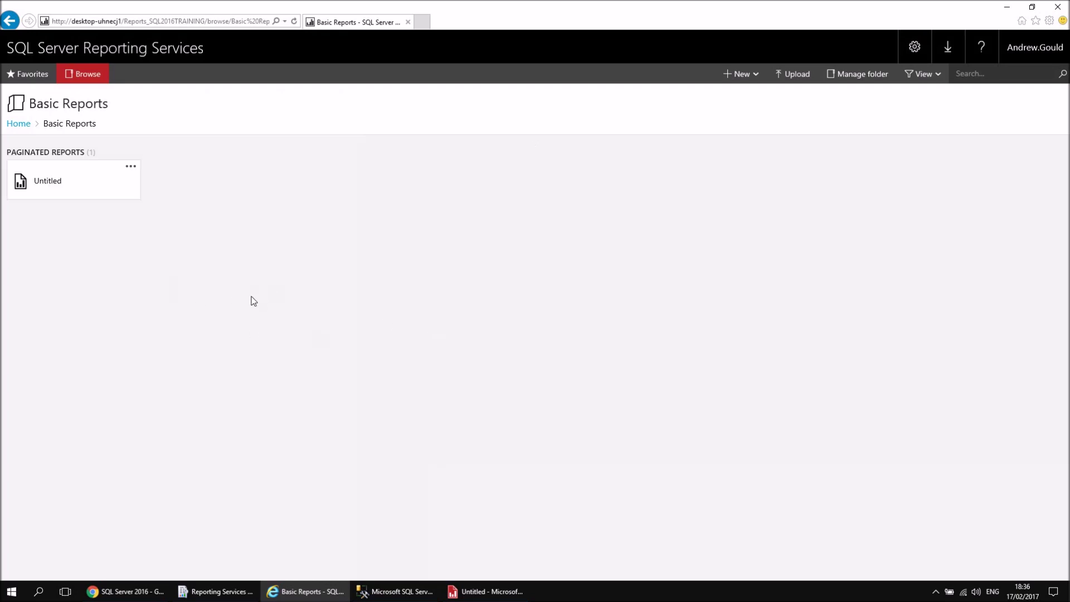
- Return to the portal's Home folder and delete the Basic Reports folder with its contents
left_click(21, 125)
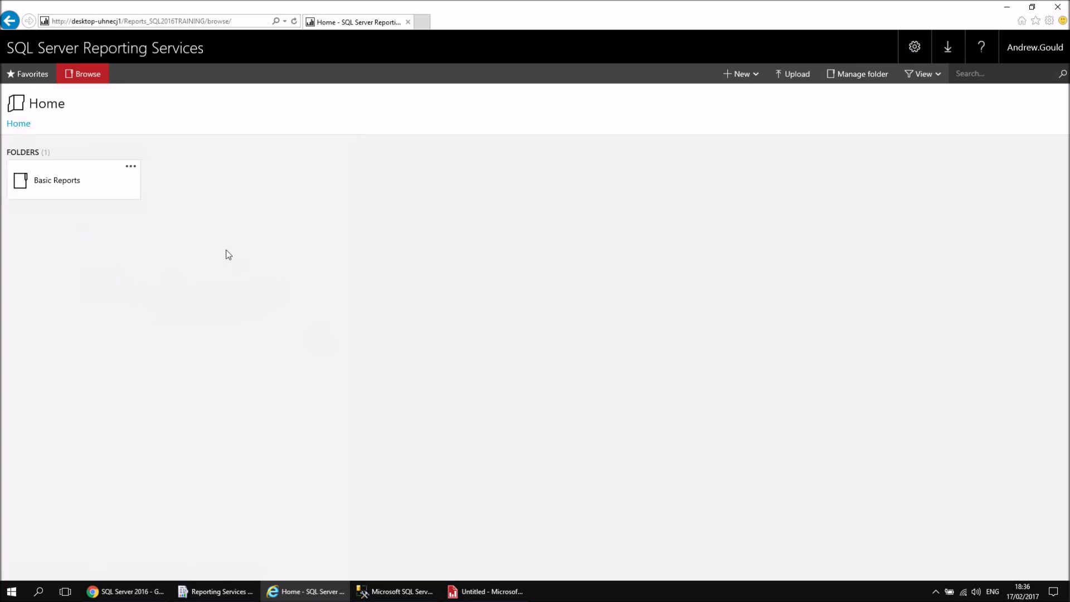
left_click(130, 167)
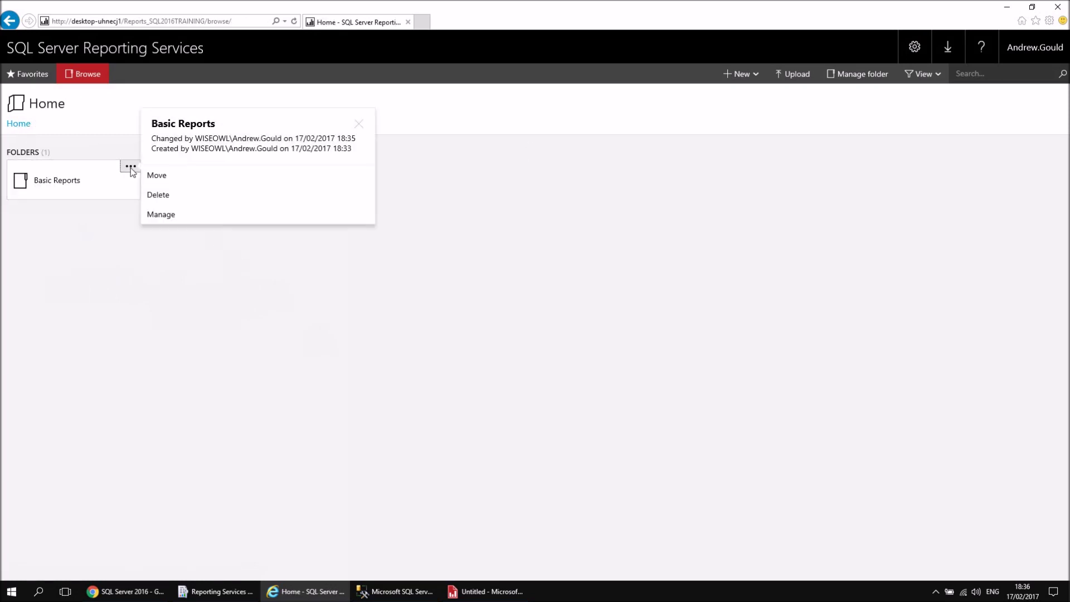
left_click(159, 196)
left_click(593, 226)
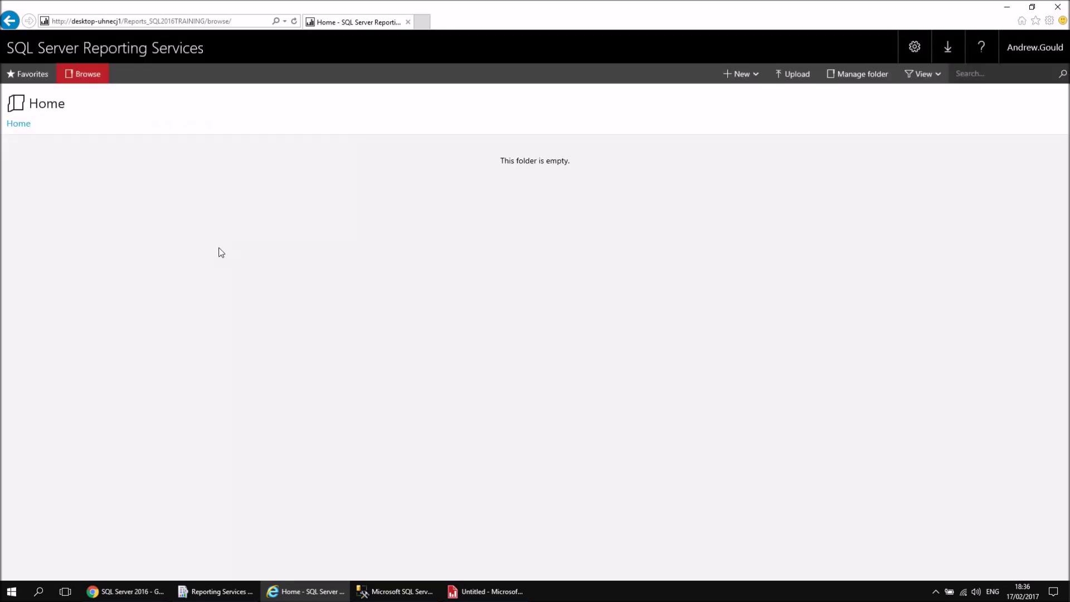
- Upload SimpleMovieReport.rdl and Untitled.rdl from the Desktop to the Home folder
left_click(796, 74)
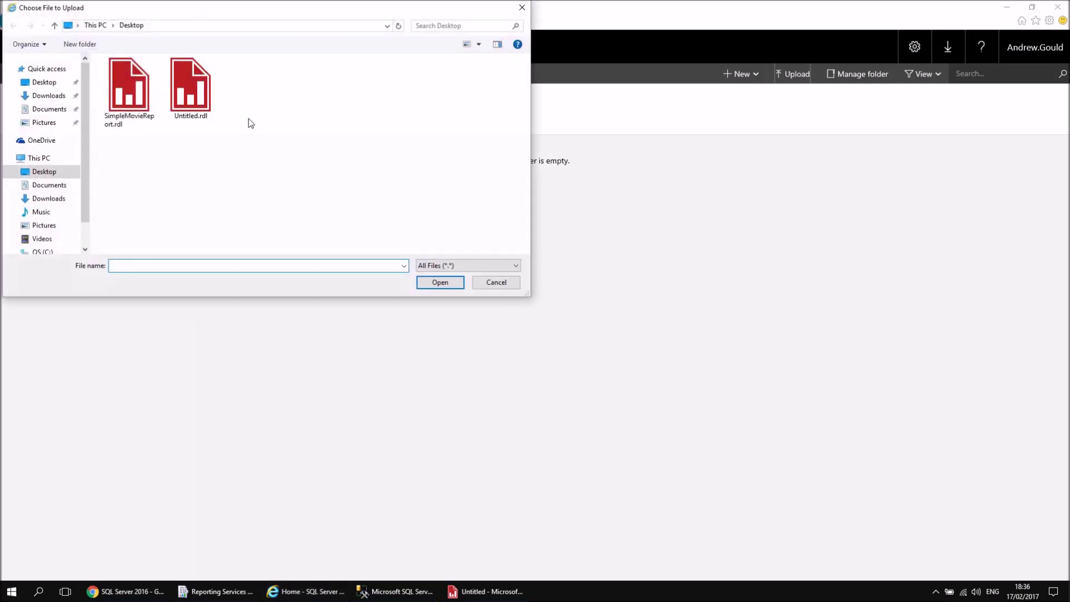
left_click(134, 92)
double_click(131, 95)
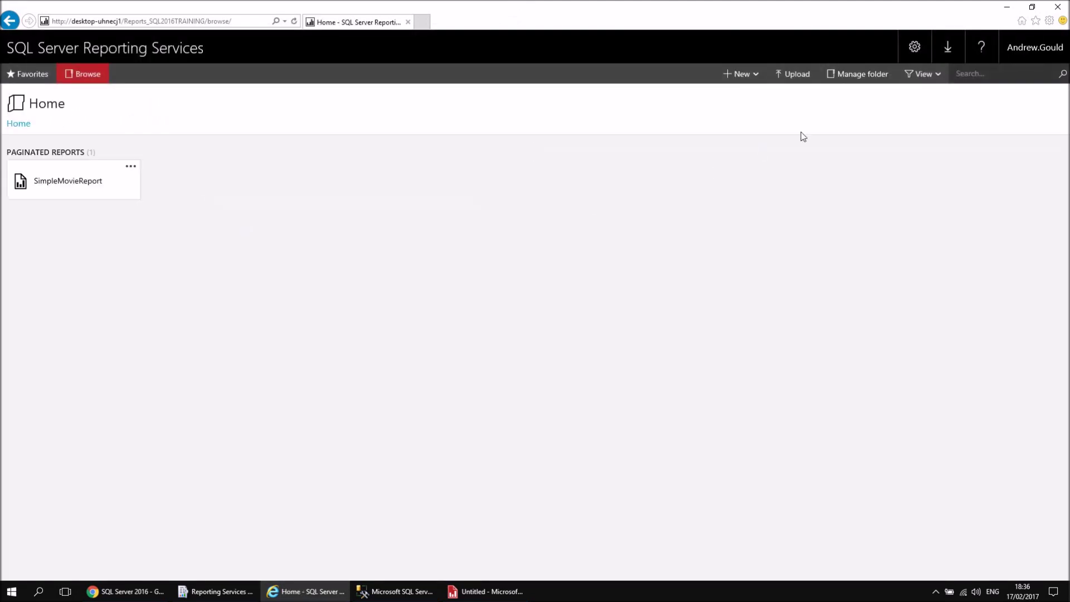
left_click(798, 75)
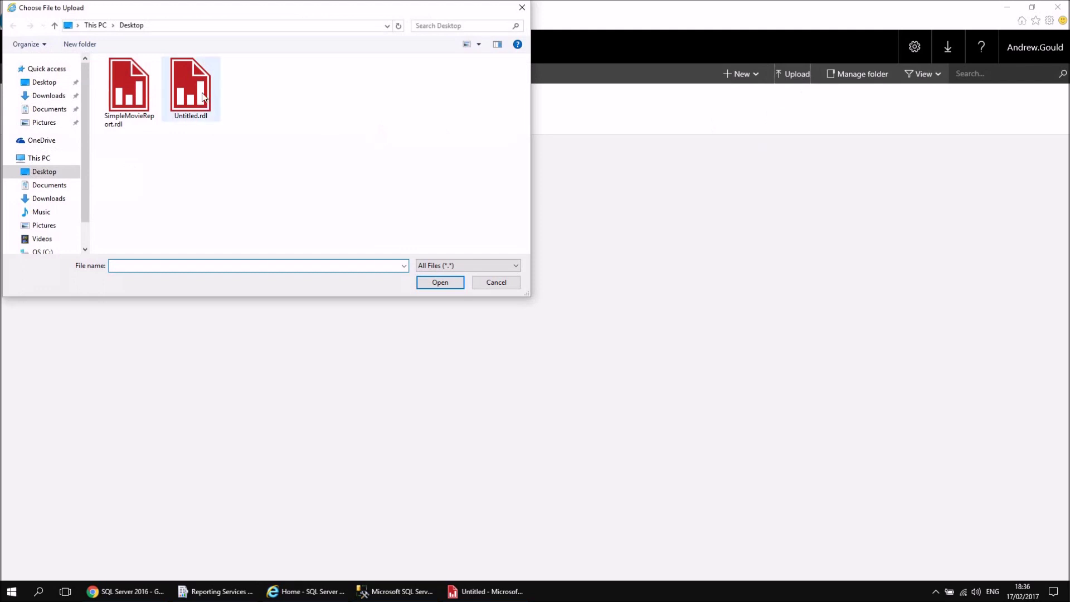
double_click(200, 95)
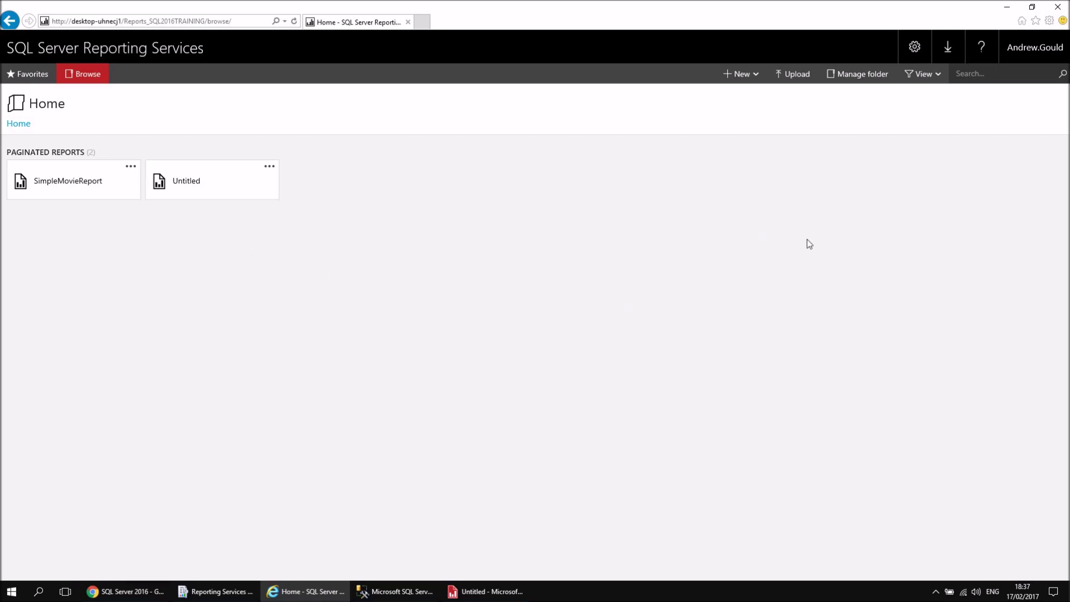
- Show the Home folder in List layout and delete the SimpleMovieReport and Untitled reports together
left_click(939, 79)
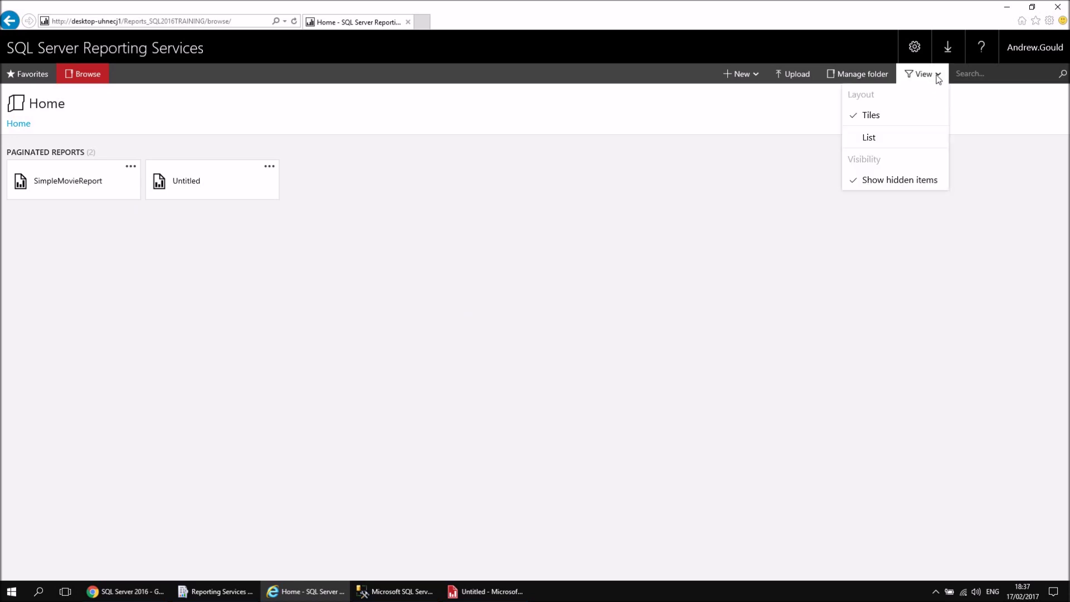
left_click(872, 139)
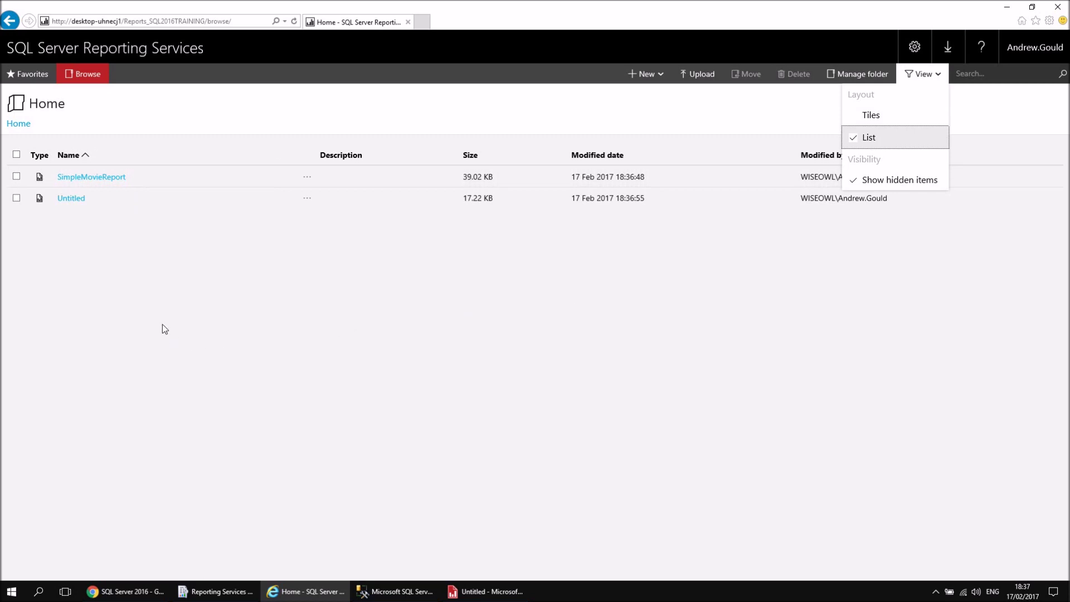
left_click(16, 176)
left_click(16, 199)
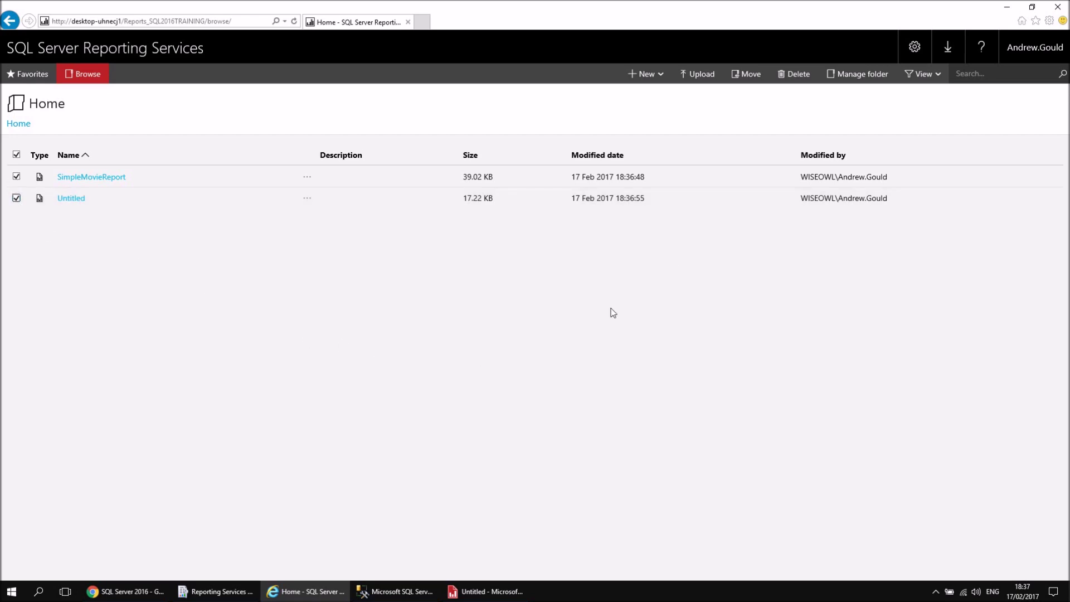
left_click(793, 74)
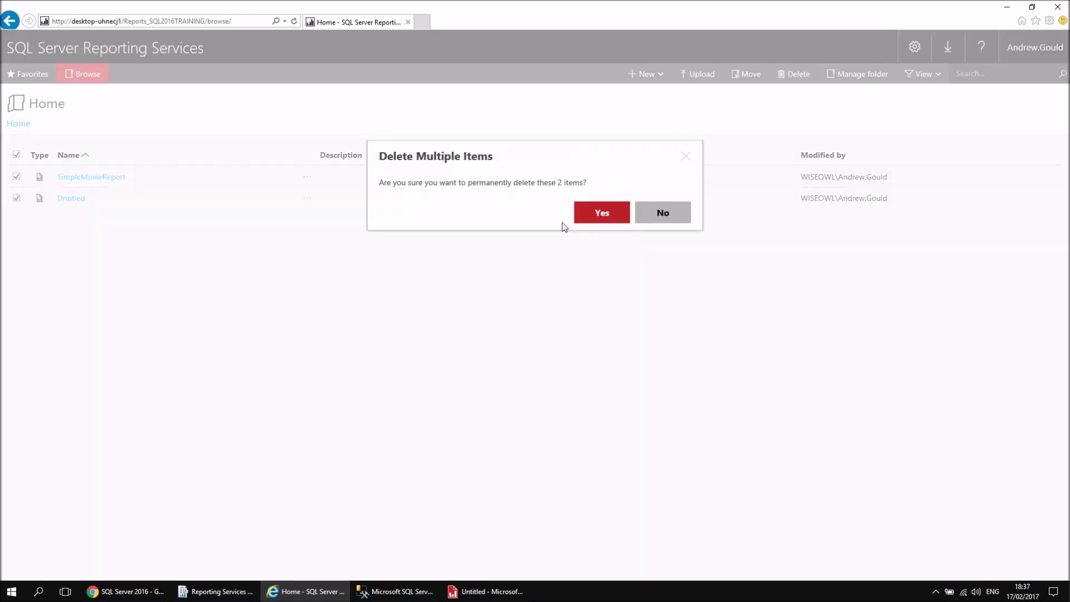
left_click(594, 212)
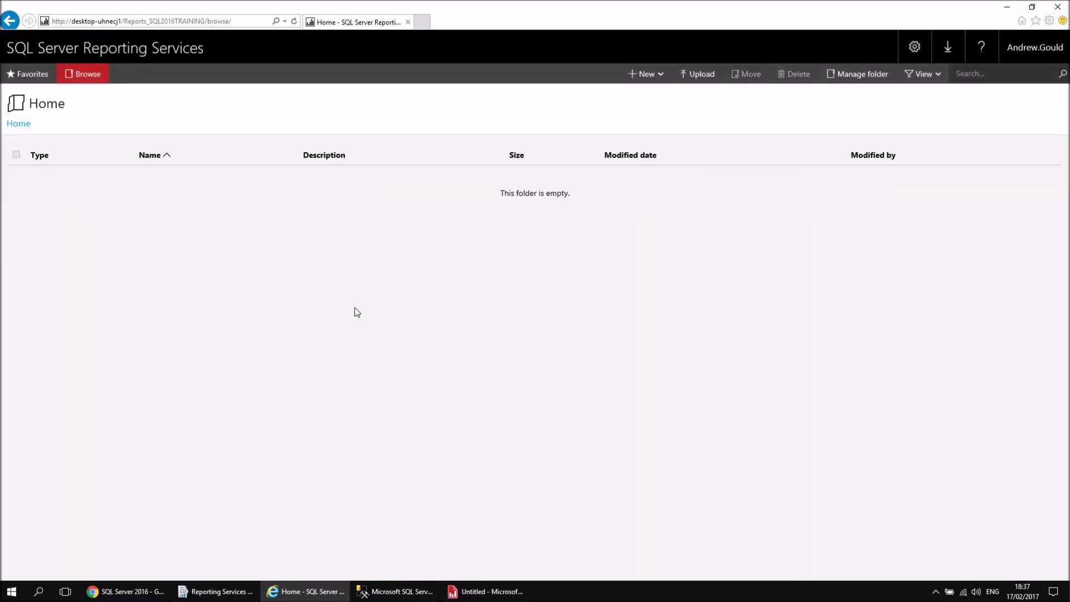
- Switch the Home folder's layout back to Tiles
left_click(935, 76)
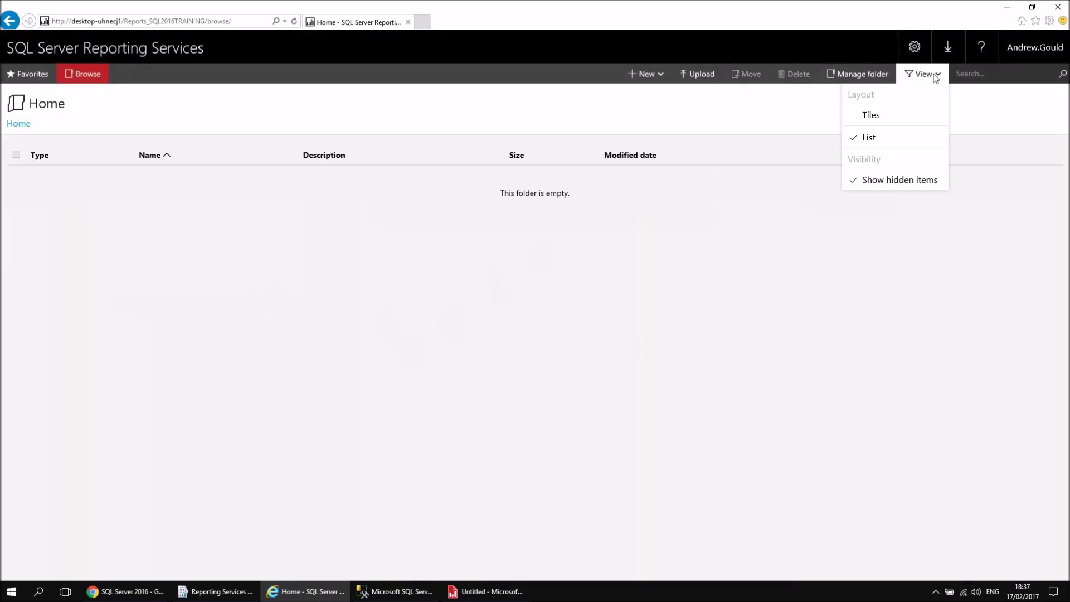
left_click(877, 117)
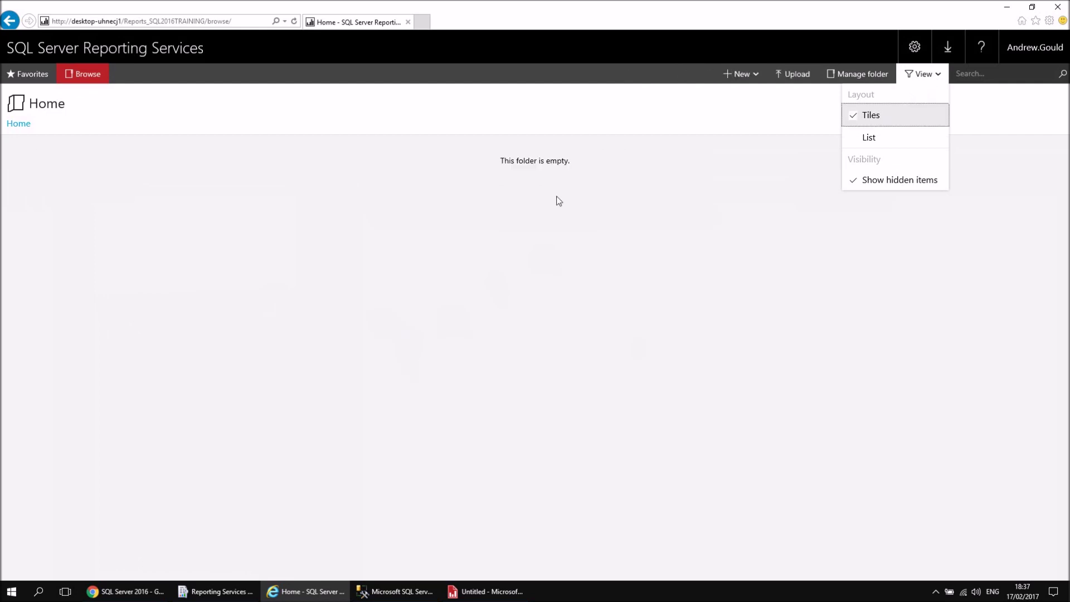
left_click(225, 290)
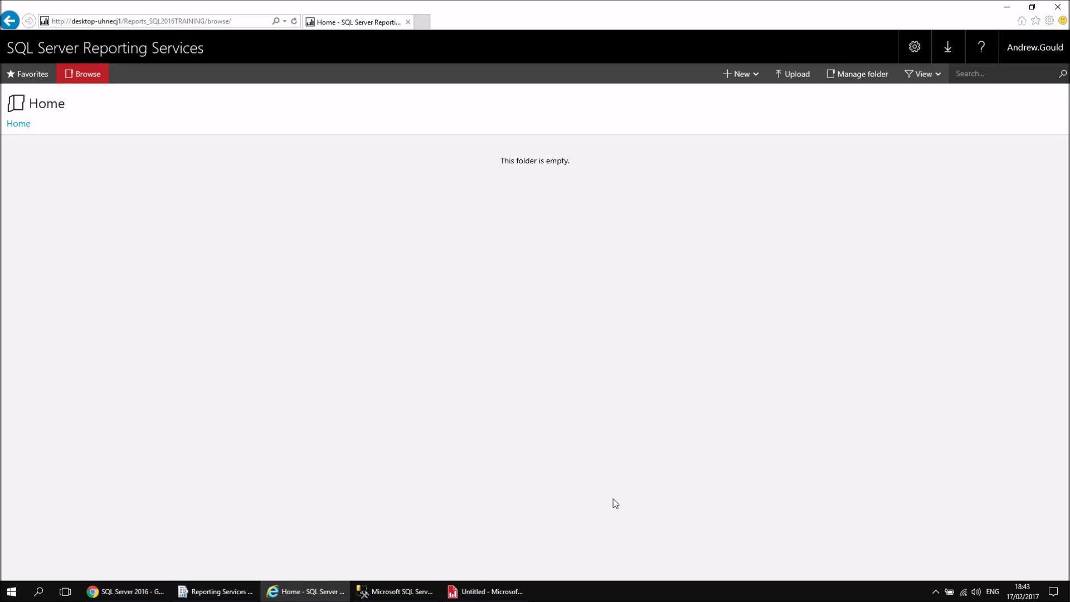
- Save the open Untitled report to the report server in Report Builder, then switch to Internet Explorer and refresh the portal's Home folder
left_click(485, 594)
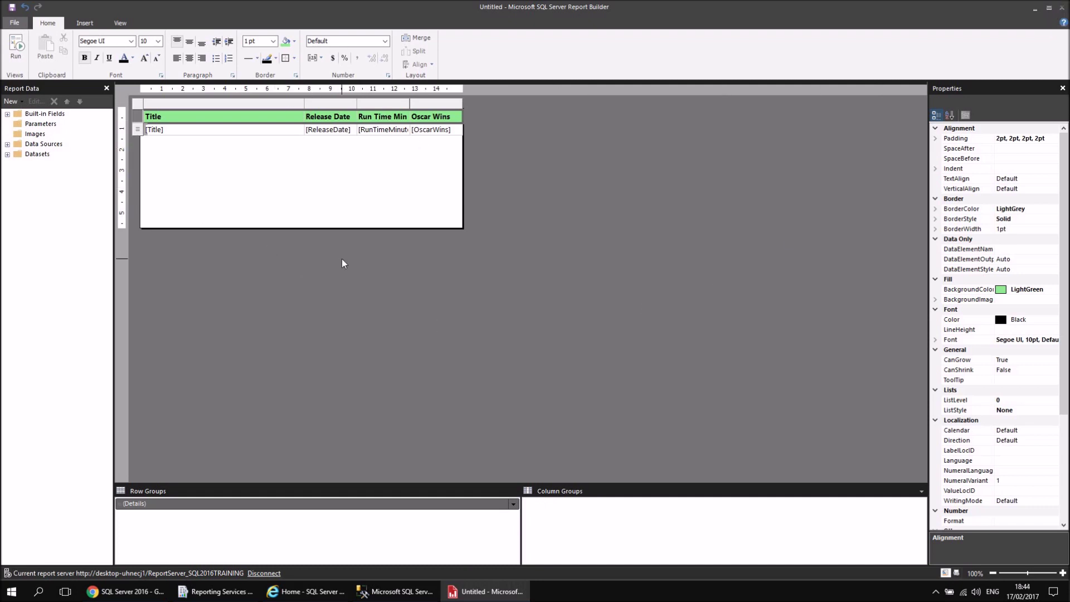
left_click(11, 8)
left_click(292, 592)
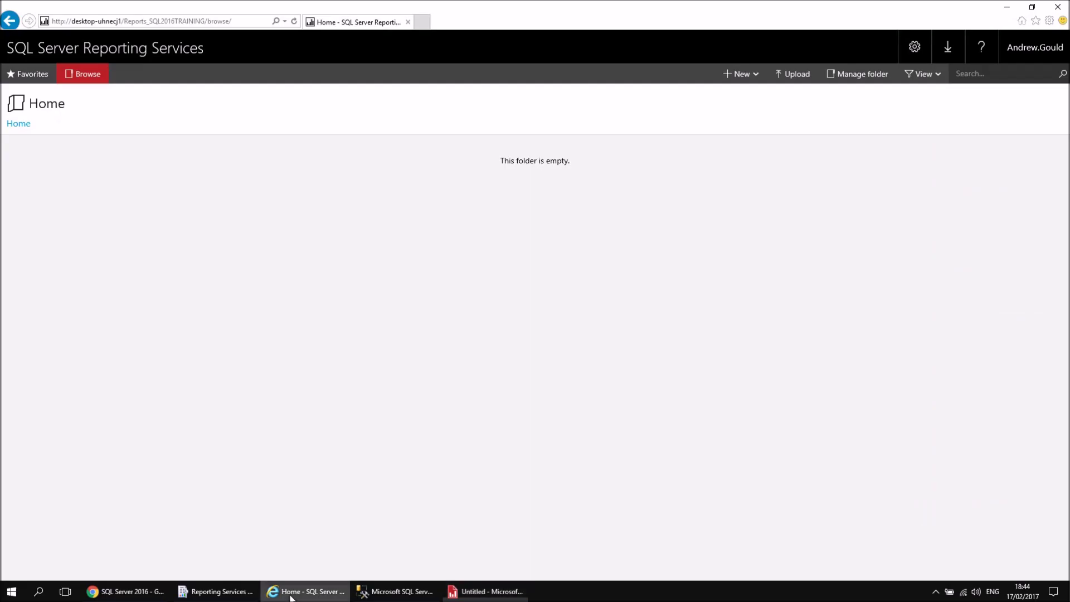
left_click(294, 22)
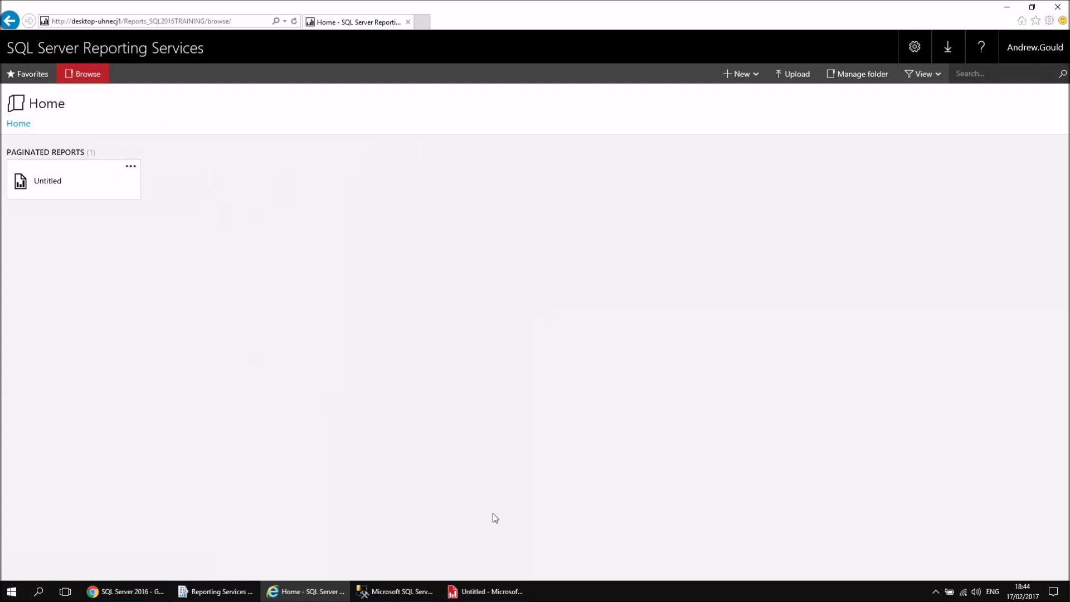
mouse_move(472, 595)
- Delete the Untitled report from the portal's Home folder
left_click(132, 169)
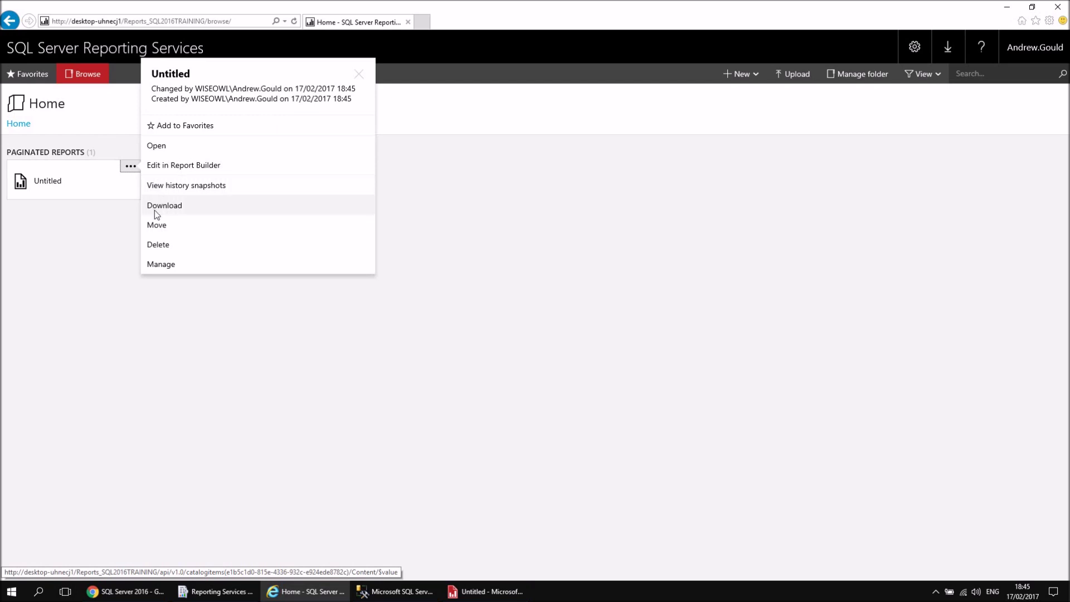
left_click(159, 244)
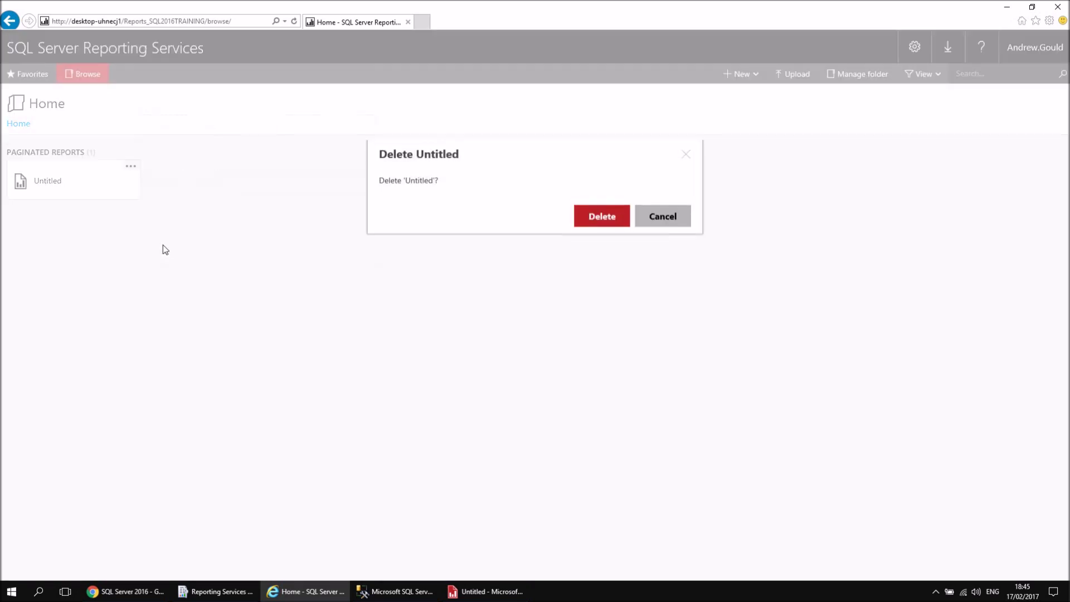
left_click(579, 222)
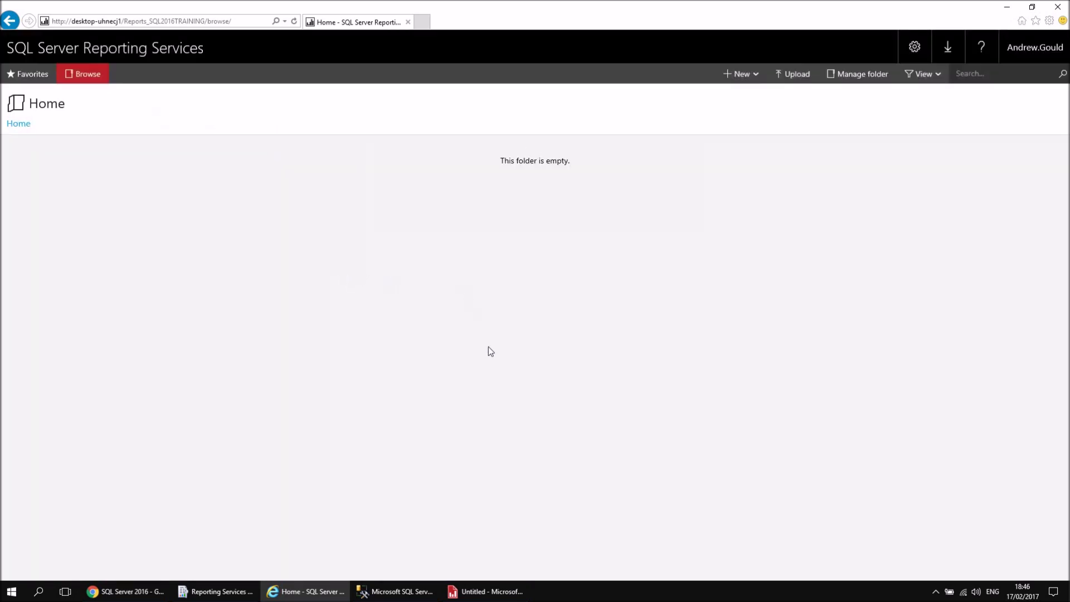
- Switch to Report Builder, close it, and restart the SQL Server 2016 version as administrator
left_click(485, 590)
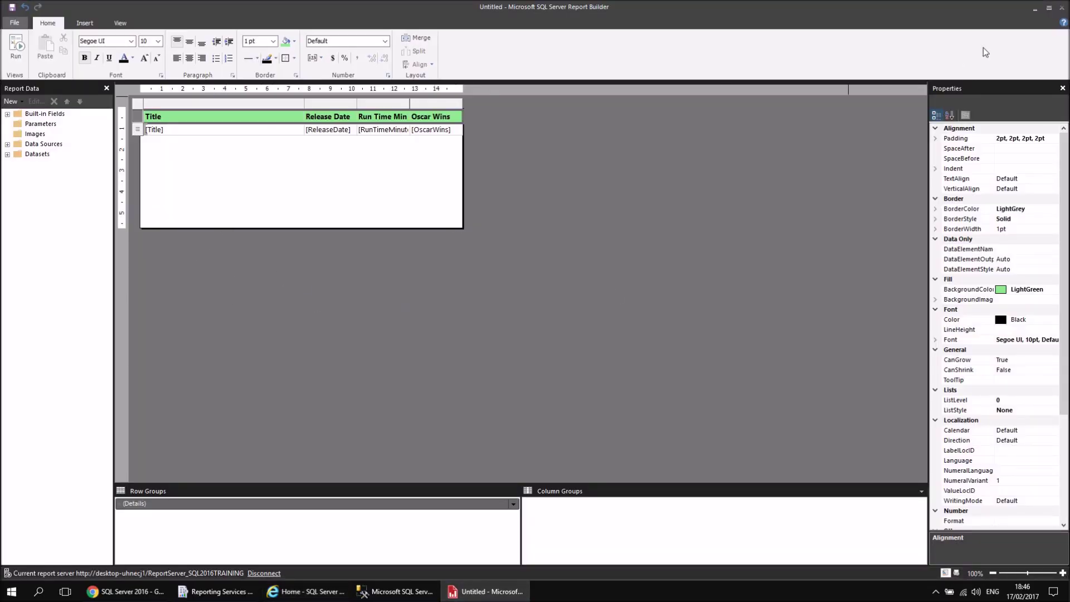
left_click(1061, 8)
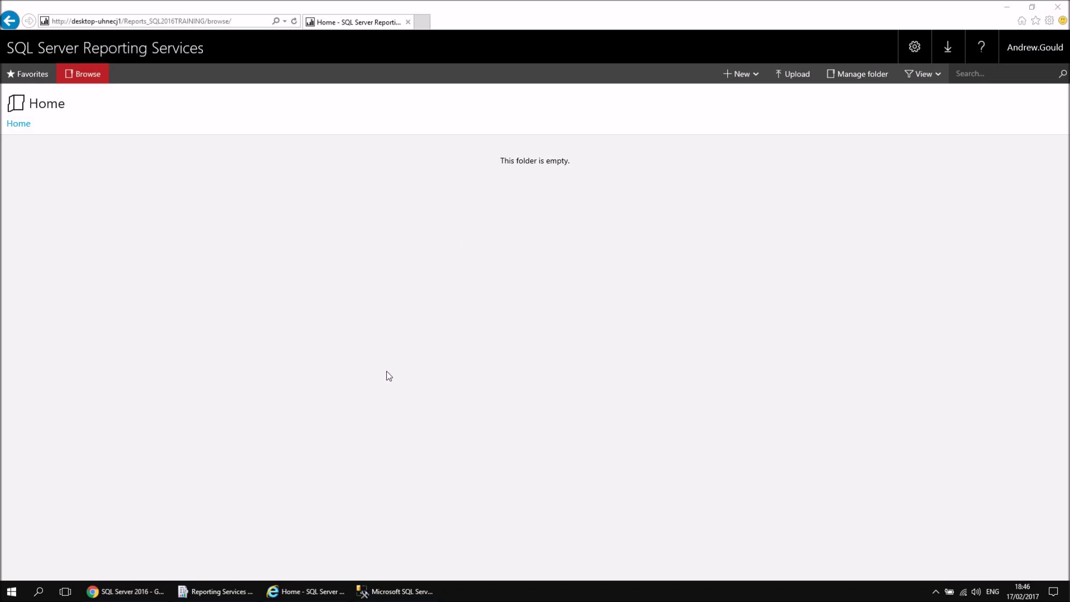
left_click(11, 592)
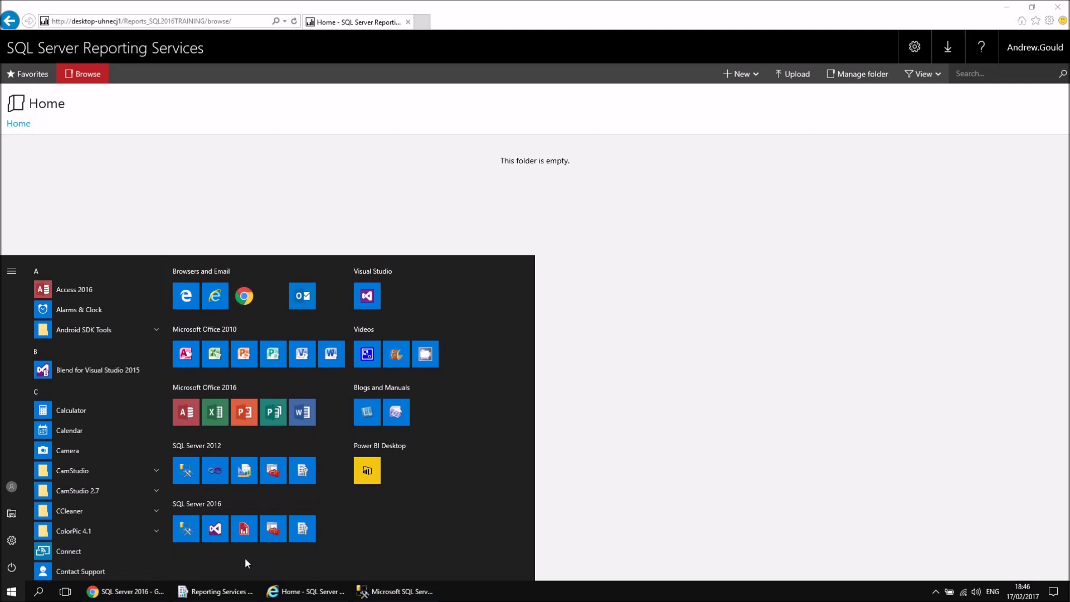
right_click(245, 536)
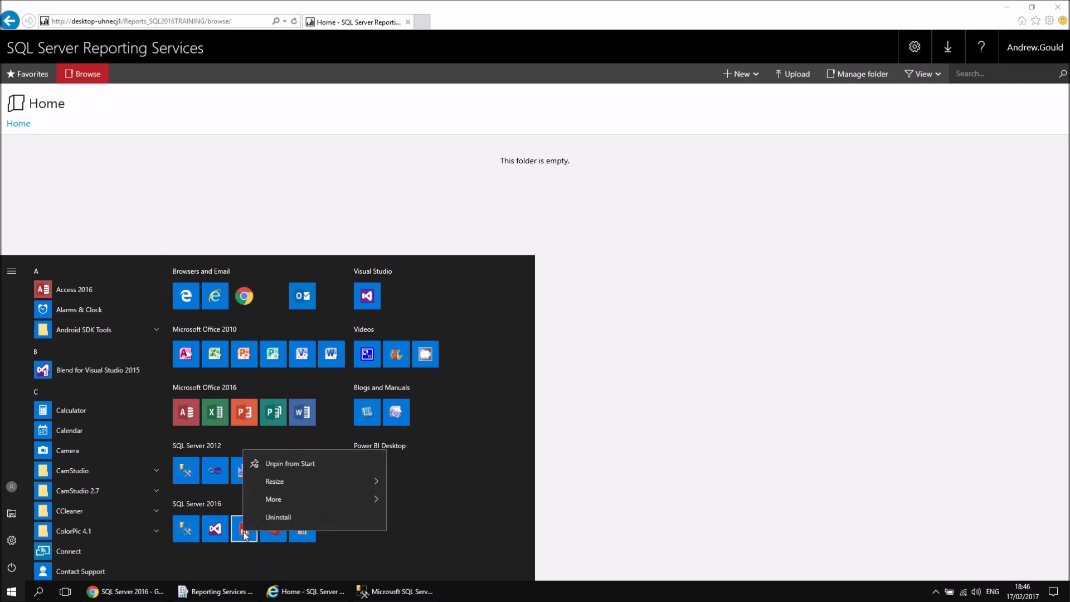
mouse_move(304, 499)
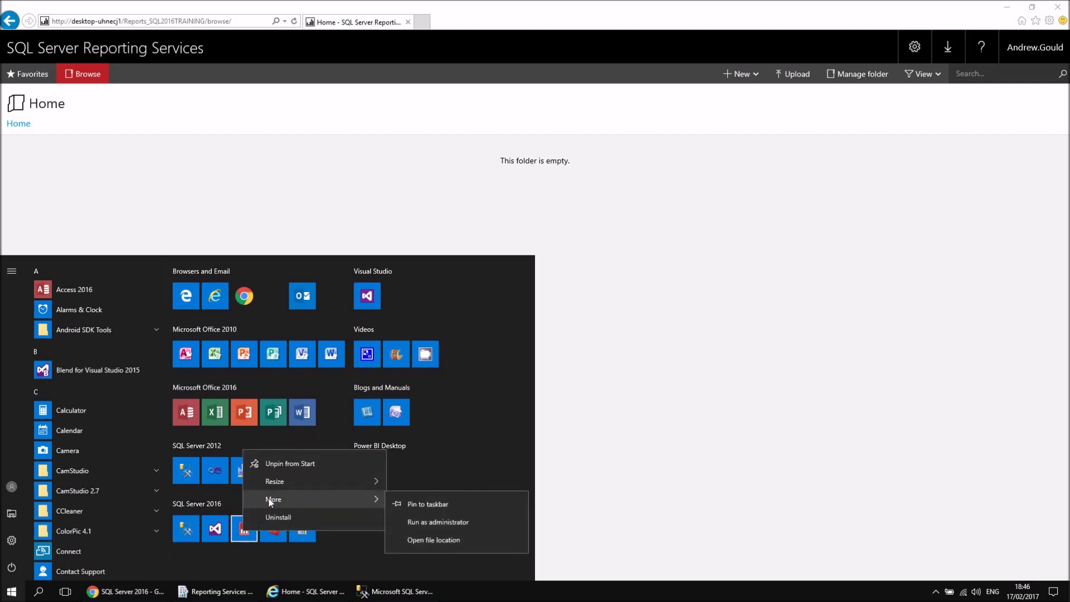
left_click(435, 527)
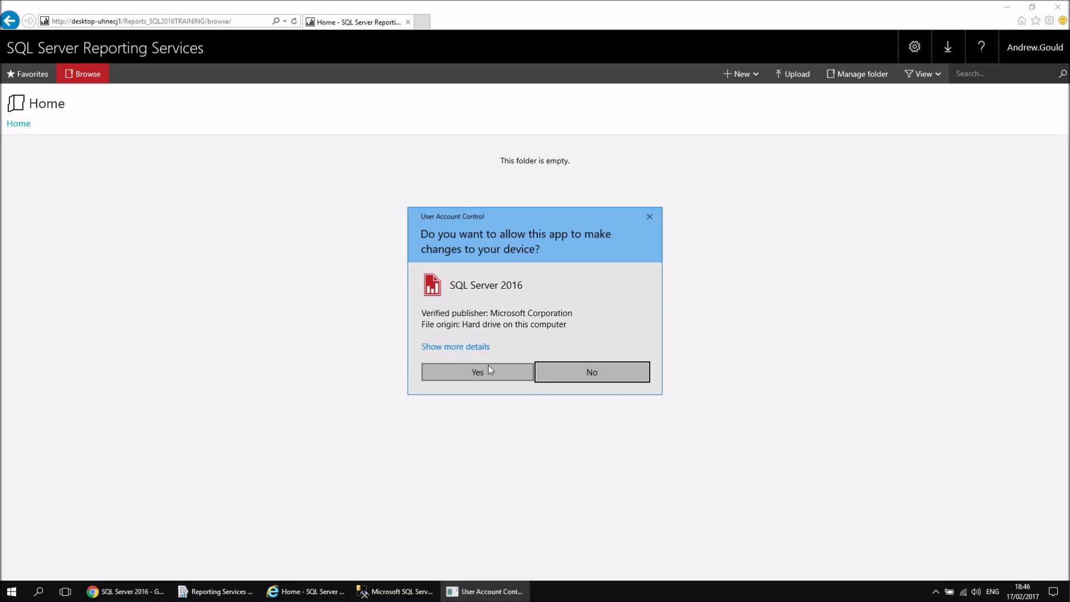
left_click(484, 369)
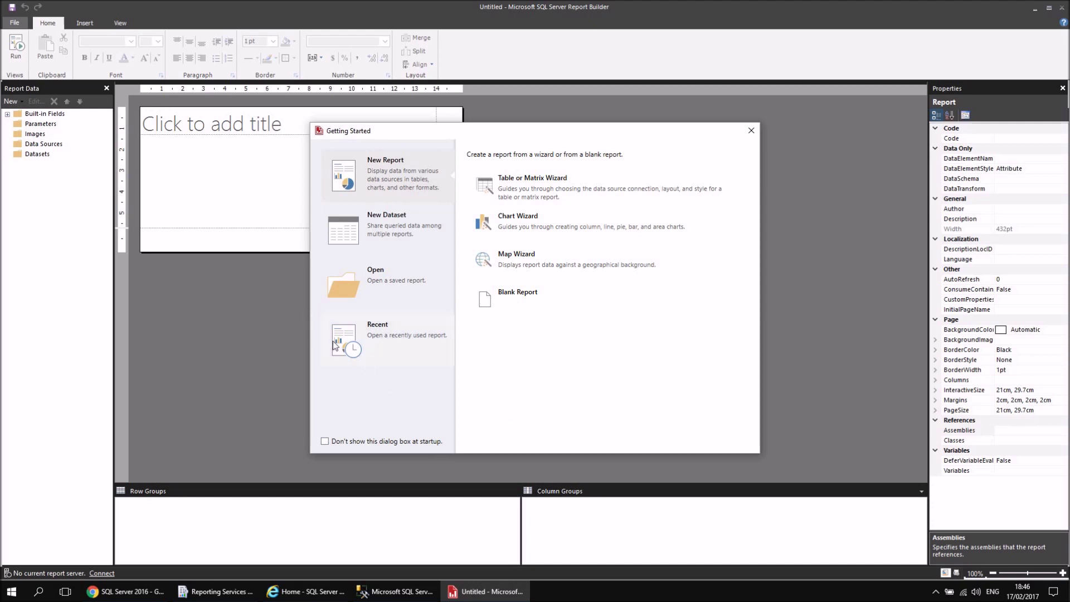
- Try to open the recent Untitled report stored on the ReportServer_SQL2016TRAINING server
left_click(357, 339)
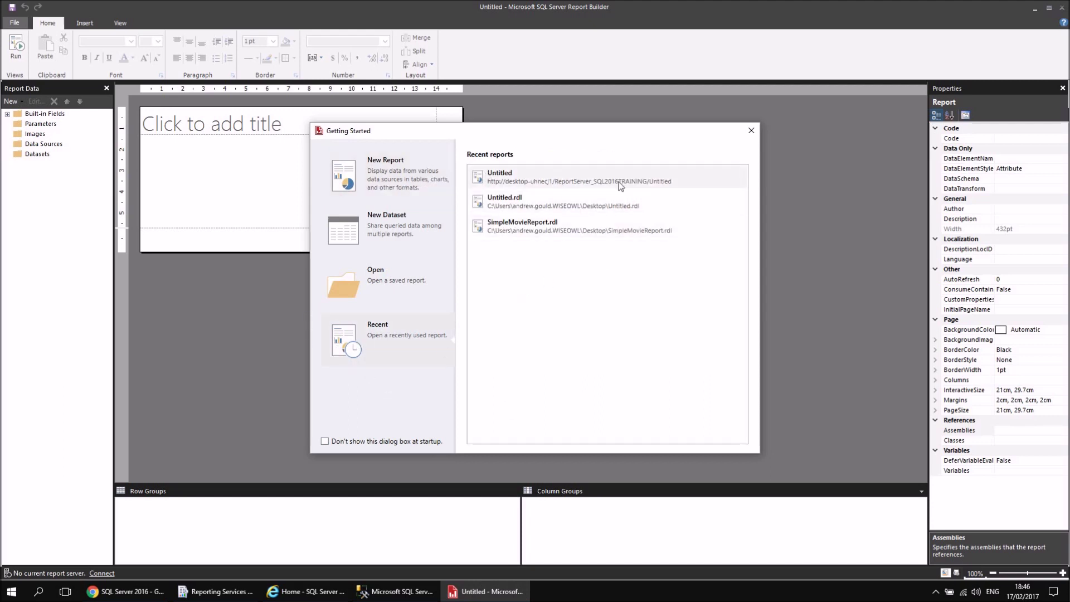
double_click(565, 176)
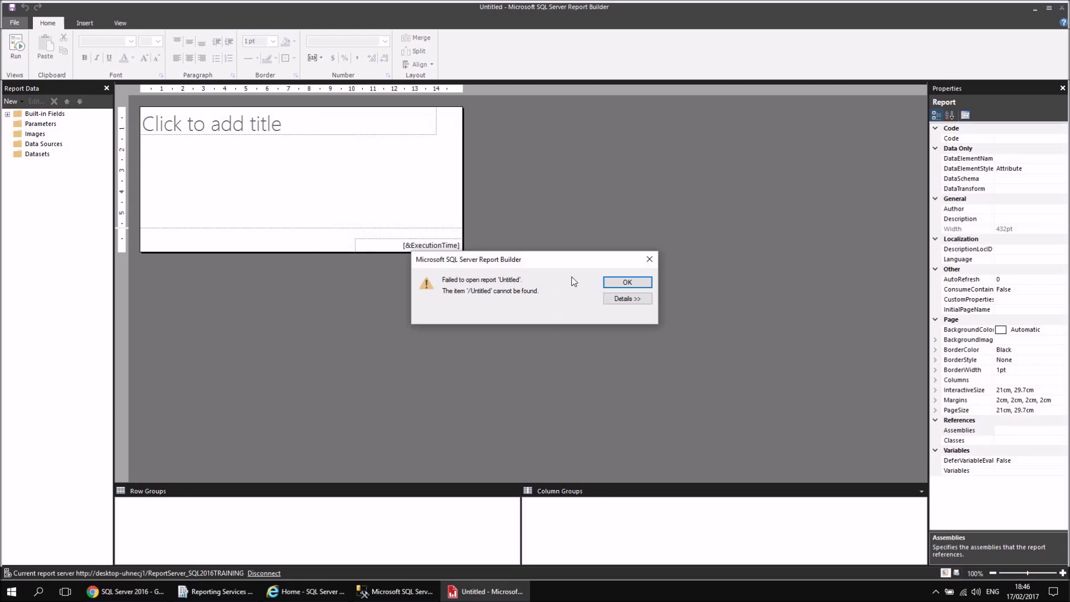
left_click(629, 283)
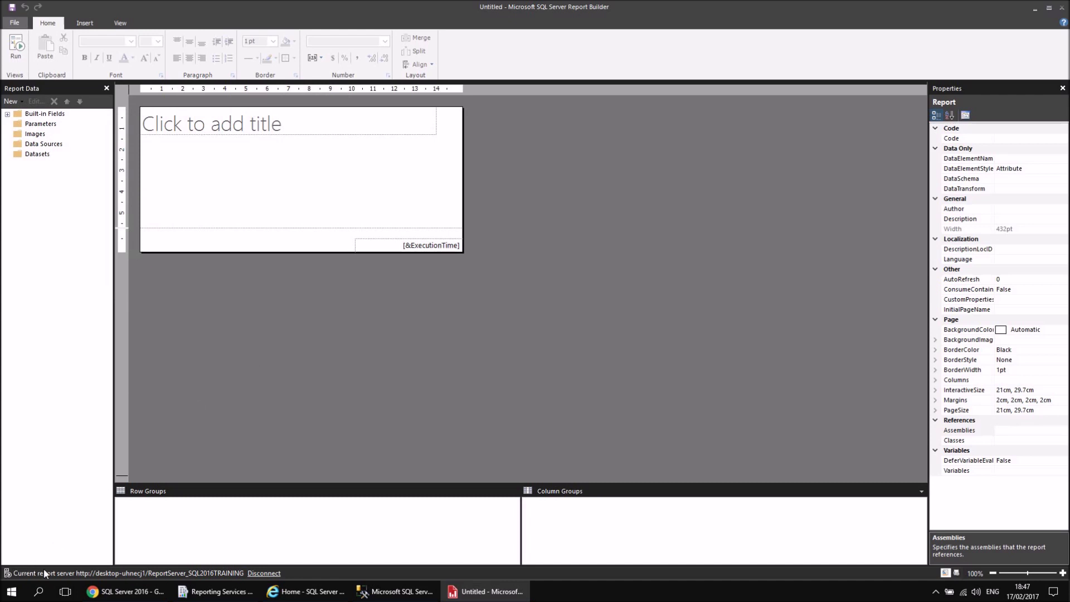
- Disconnect from the report server, then save the blank report as Untitled.rdl to the recent ReportServer_SQL2016TRAINING site
left_click(262, 574)
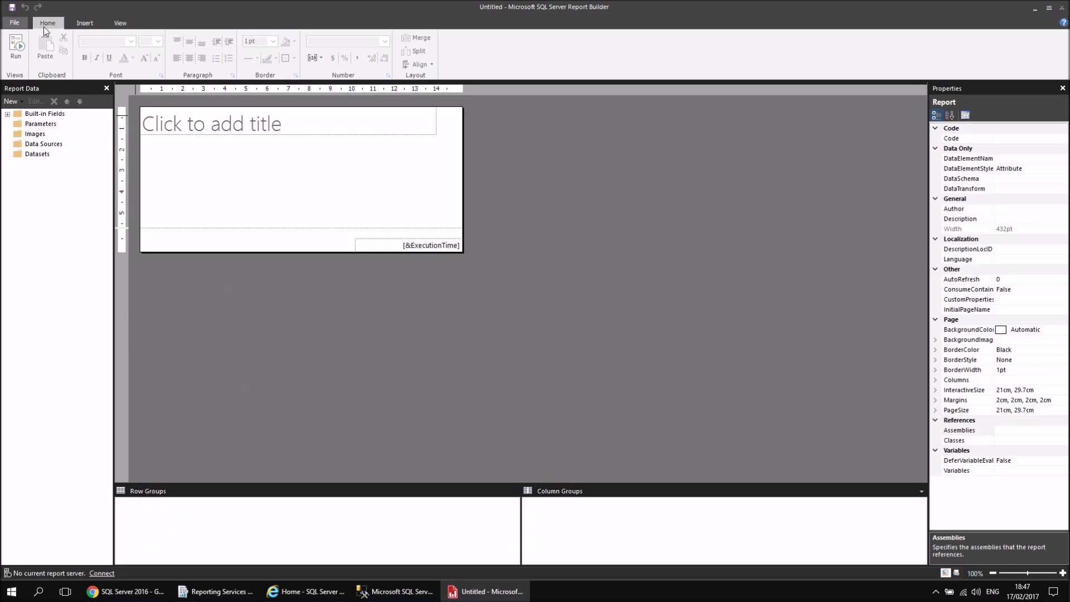
left_click(18, 22)
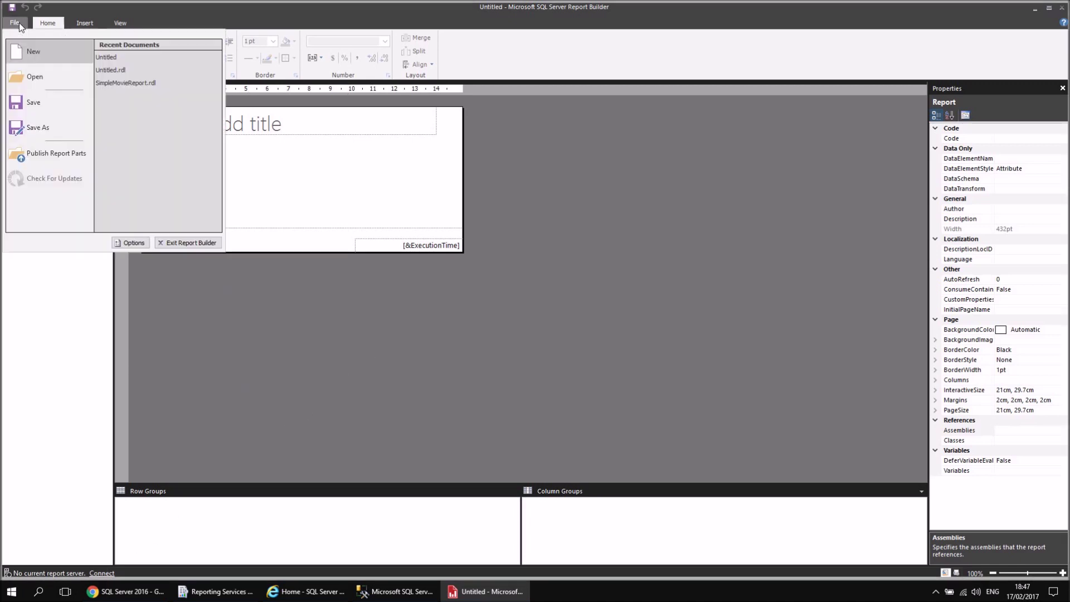
left_click(48, 128)
left_click(372, 218)
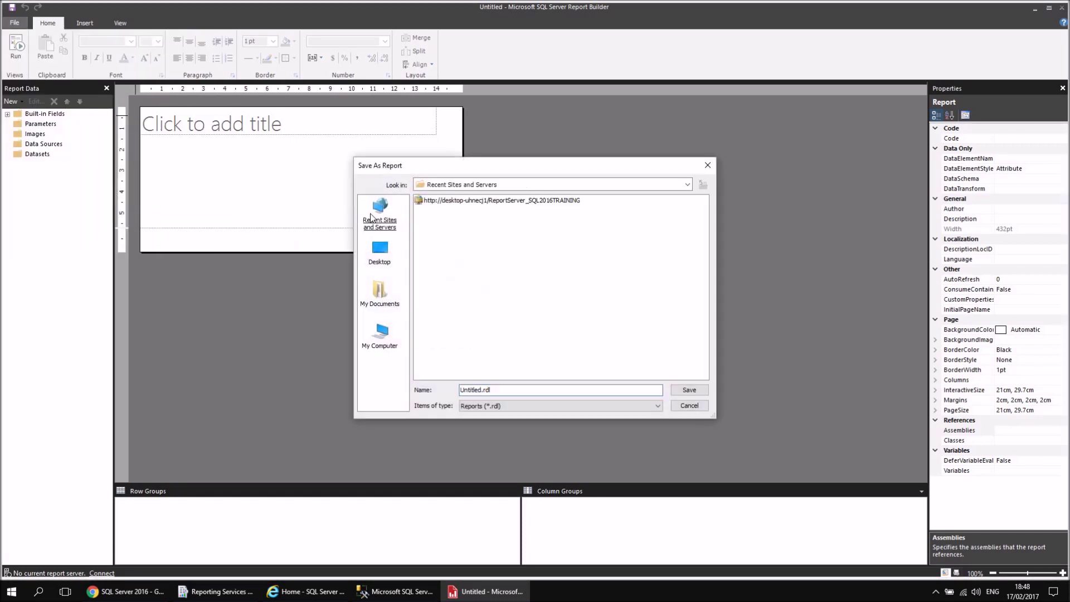
double_click(454, 202)
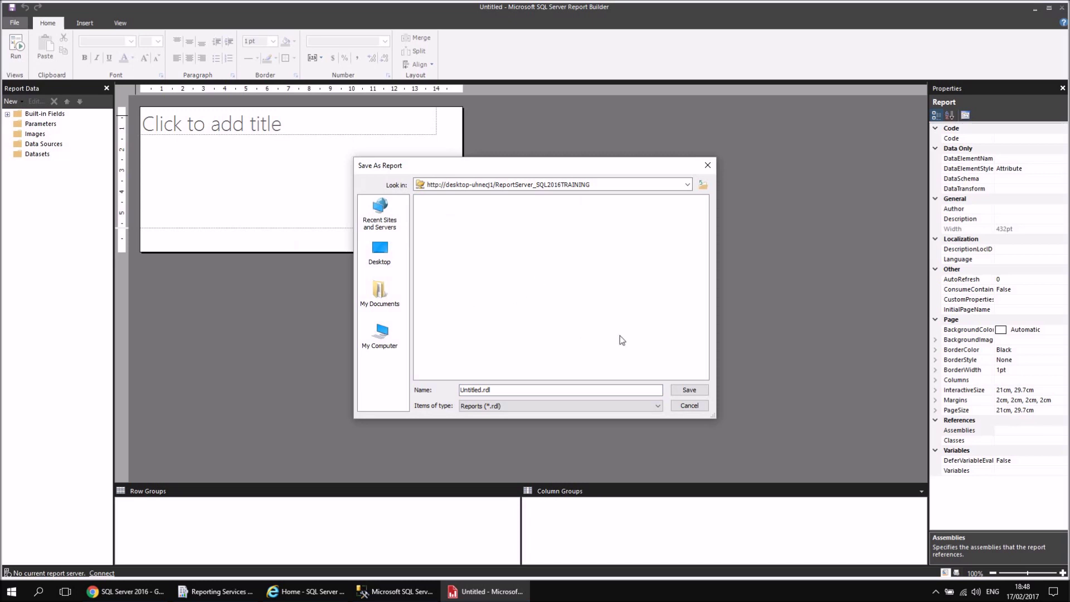
left_click(689, 390)
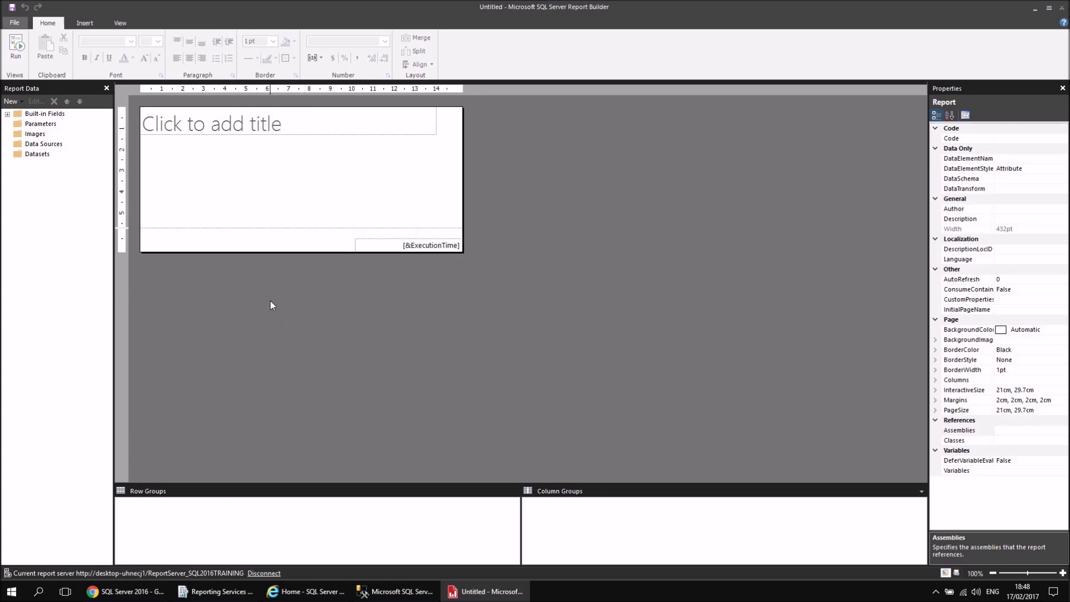
- Open the Report Builder options, then switch to SQL Server Management Studio and copy the report server URL from the SQL2016TRAINING server's properties
left_click(15, 23)
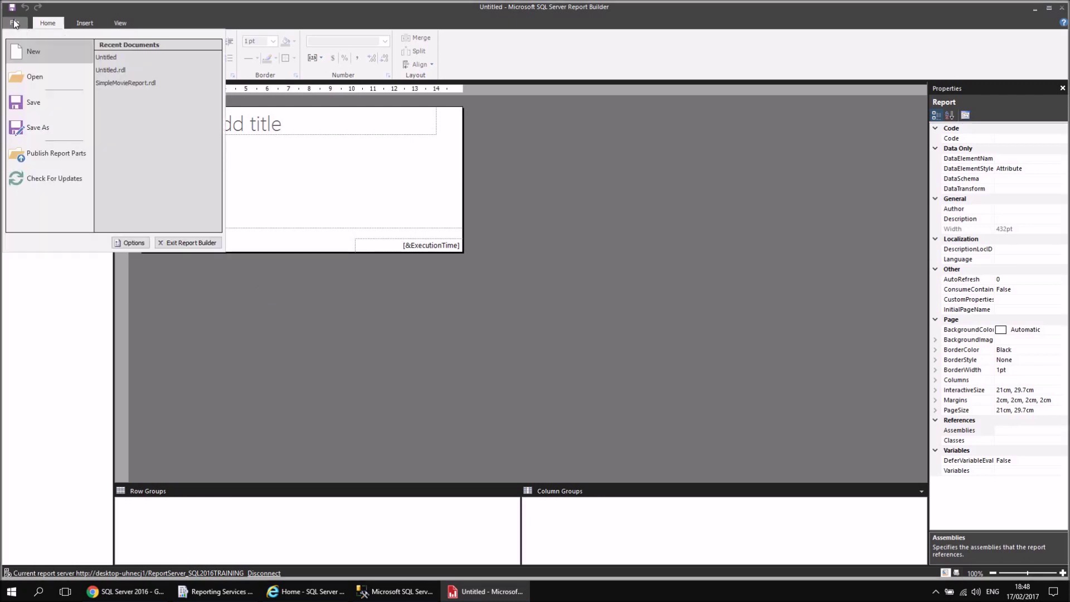
left_click(124, 243)
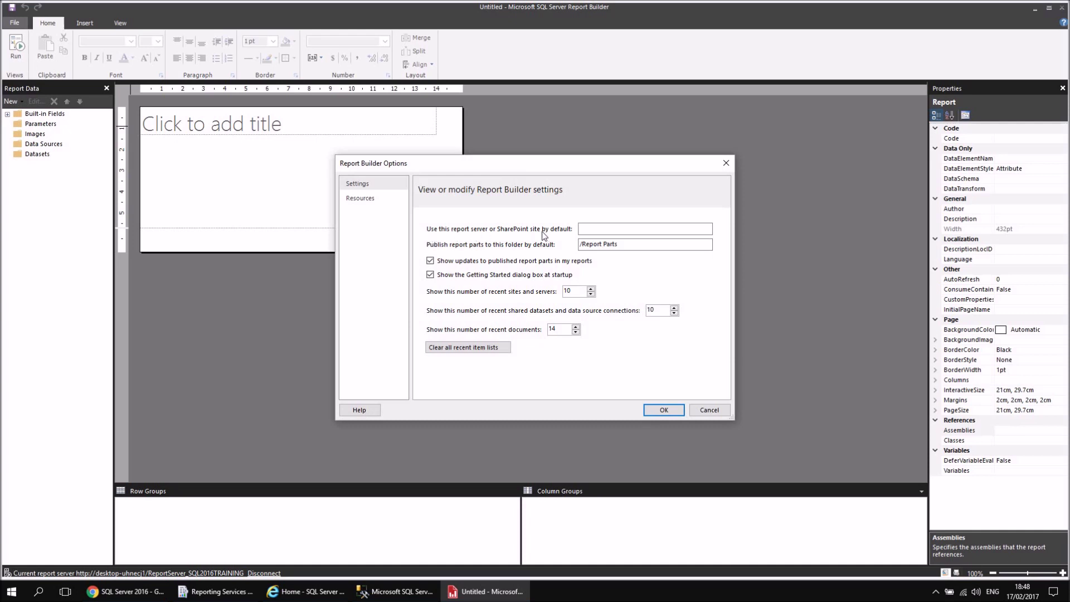
left_click(601, 231)
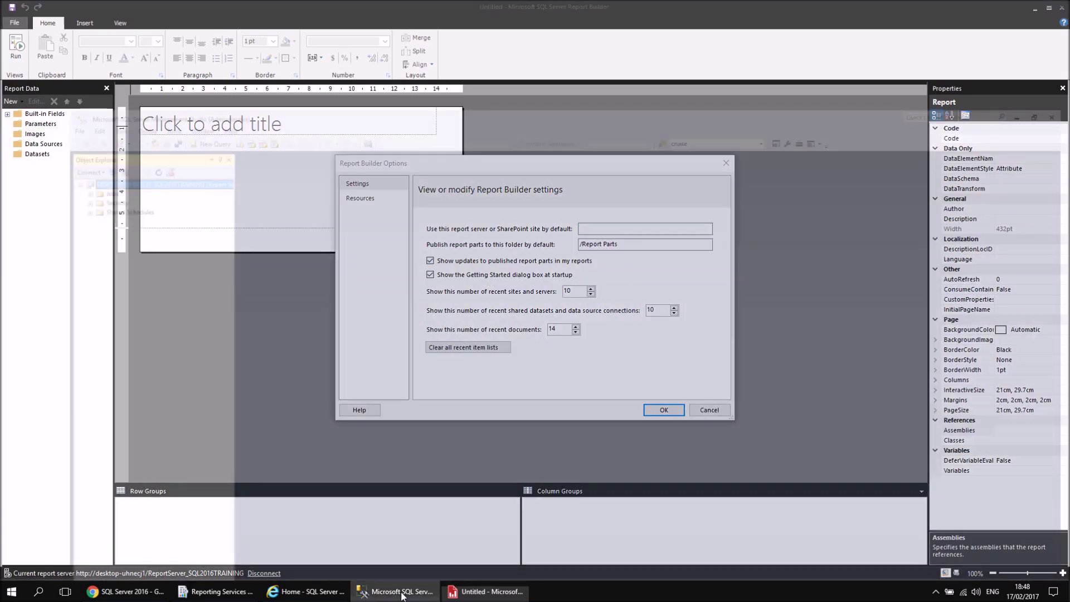
left_click(393, 543)
right_click(131, 82)
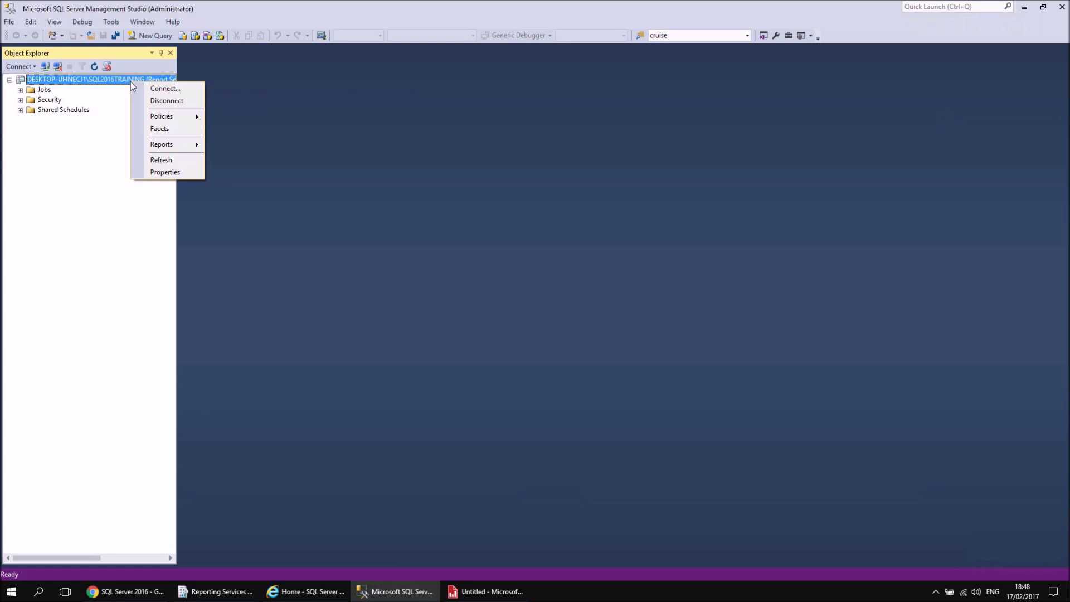
left_click(164, 173)
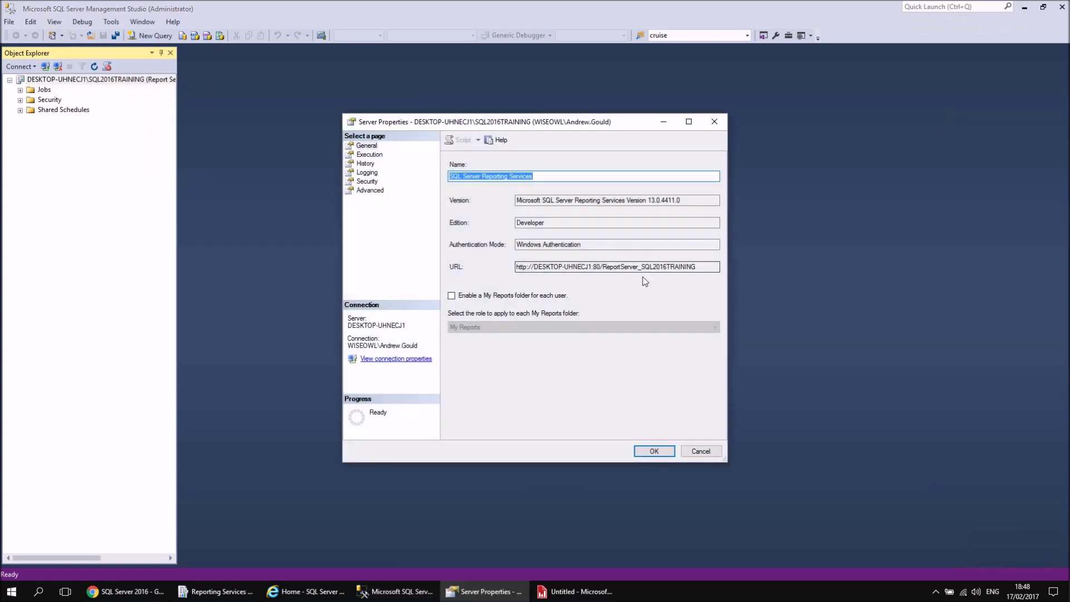
left_click(618, 271)
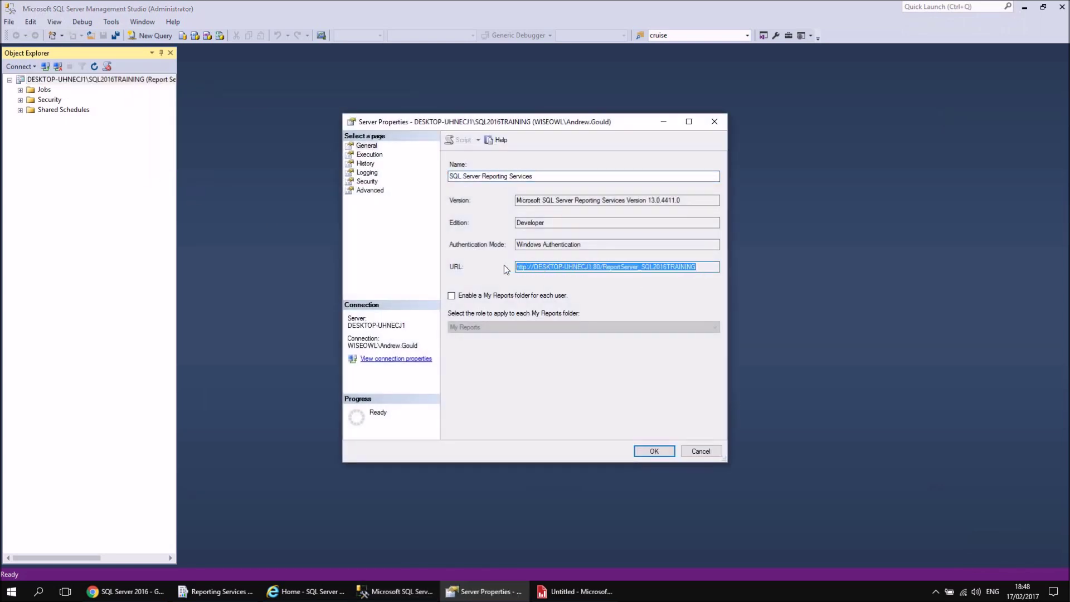
left_click(702, 449)
left_click(496, 592)
left_click(608, 234)
type("http://DESKTOP-UHNECJ1:80/ReportServer_SQL2016TRAINING")
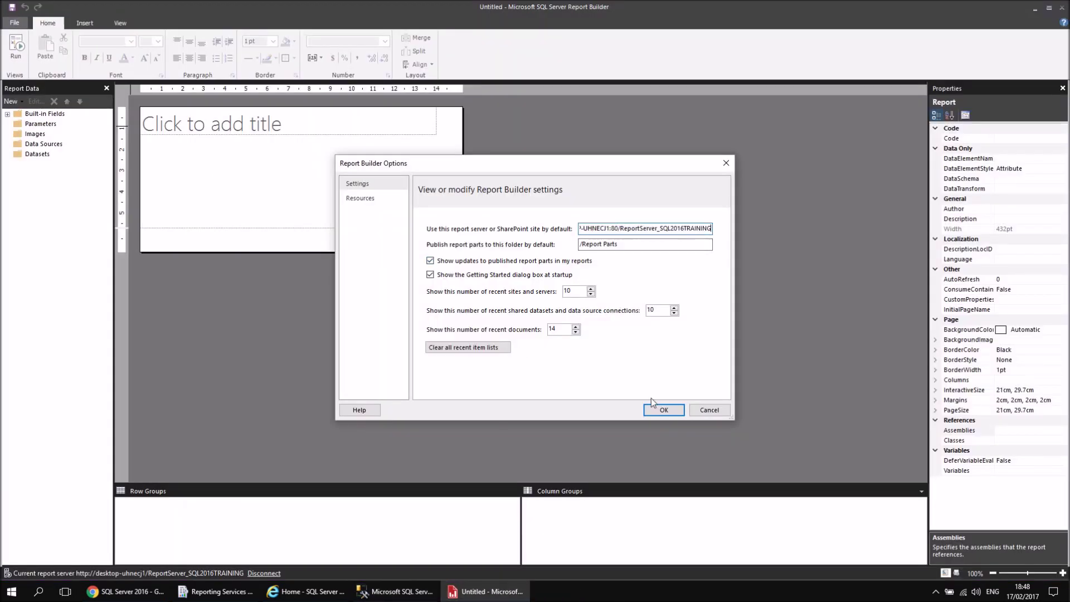
left_click(663, 410)
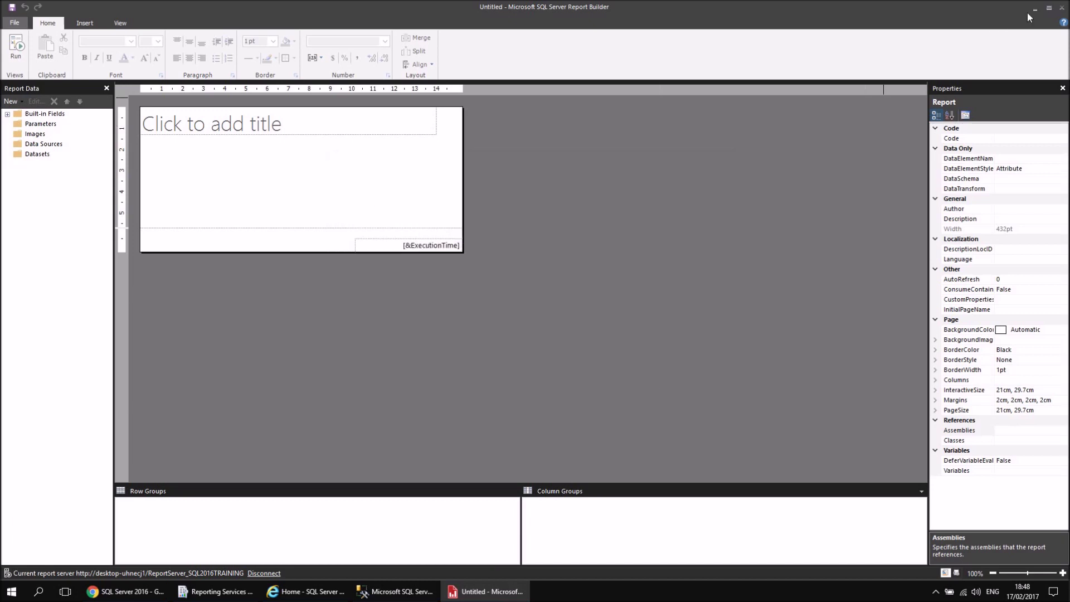
- Close Report Builder, restart it as administrator to check the default server connection, and dismiss the Getting Started dialog
left_click(1062, 7)
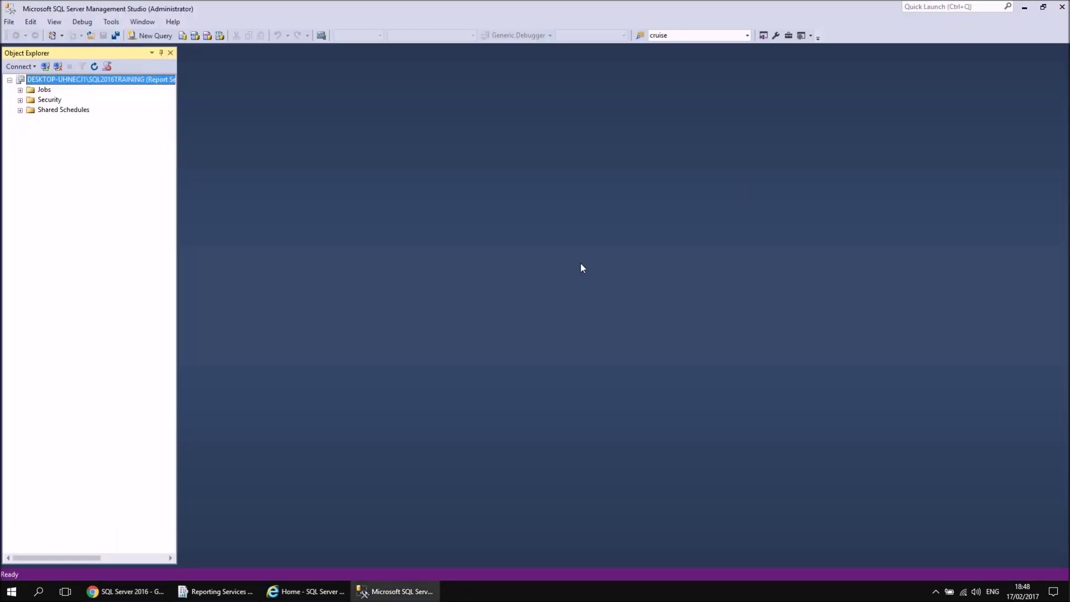
left_click(13, 594)
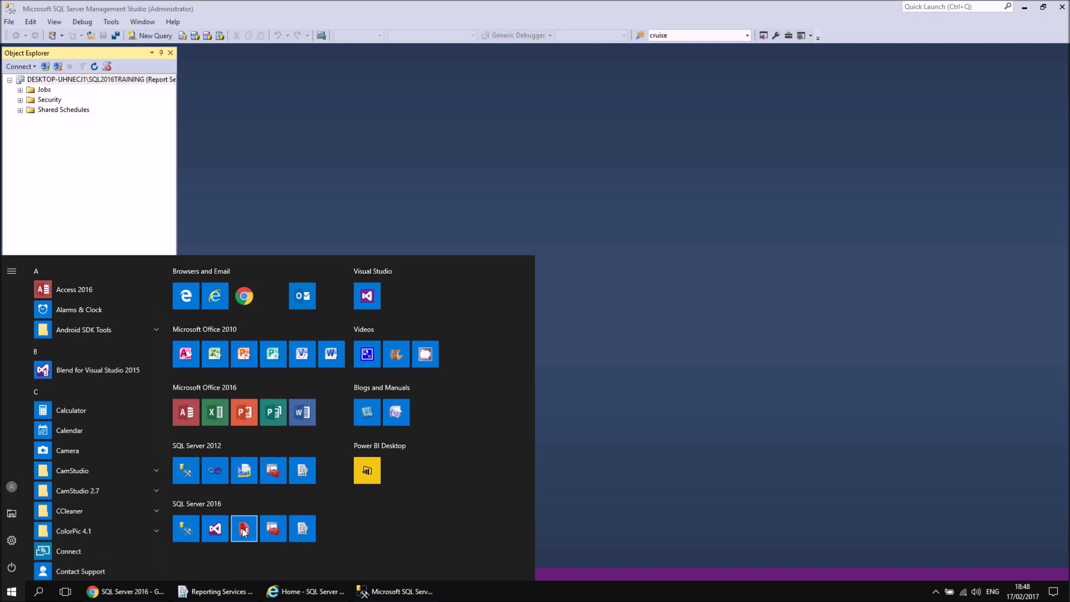
right_click(244, 531)
mouse_move(284, 496)
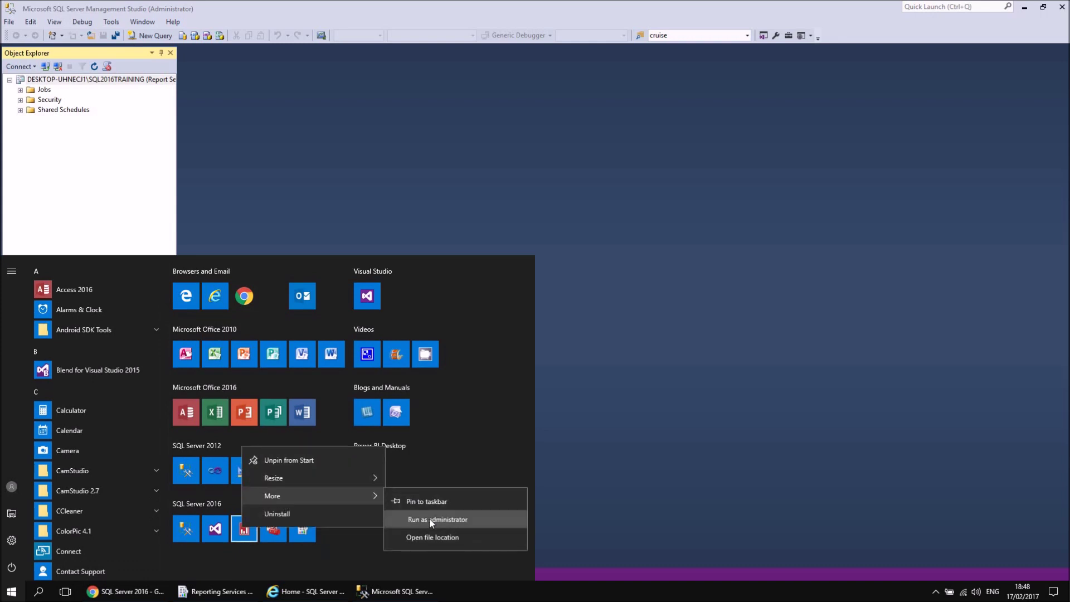
left_click(430, 519)
left_click(492, 377)
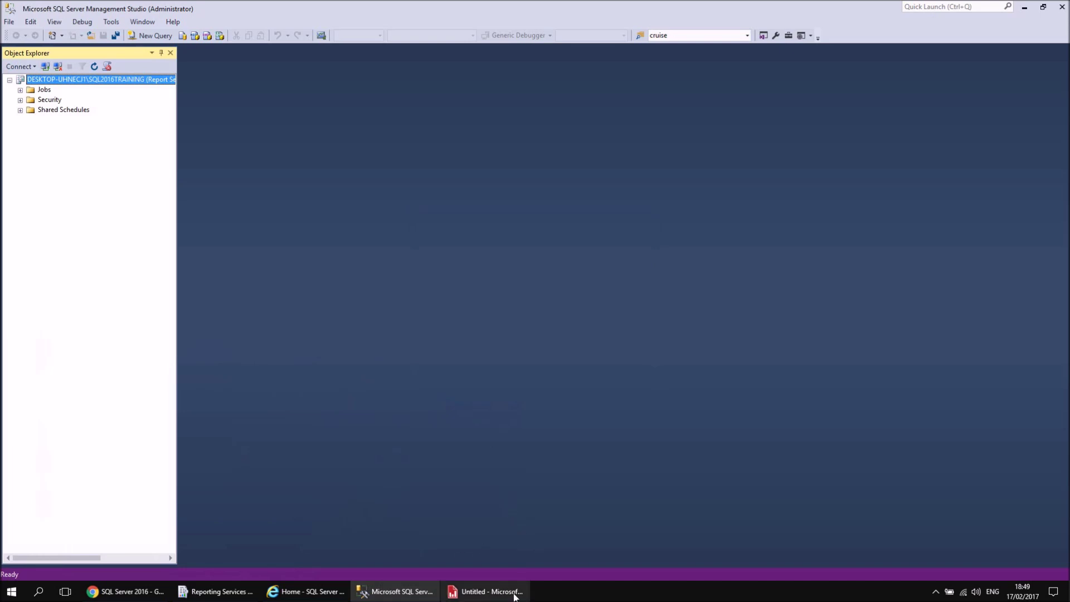
left_click(493, 599)
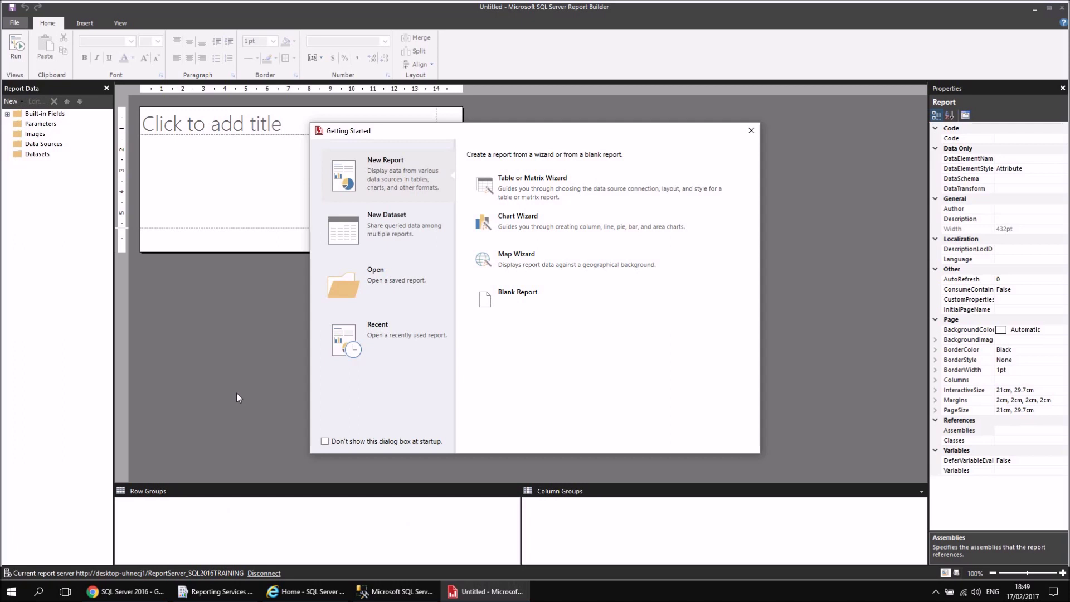
left_click(752, 130)
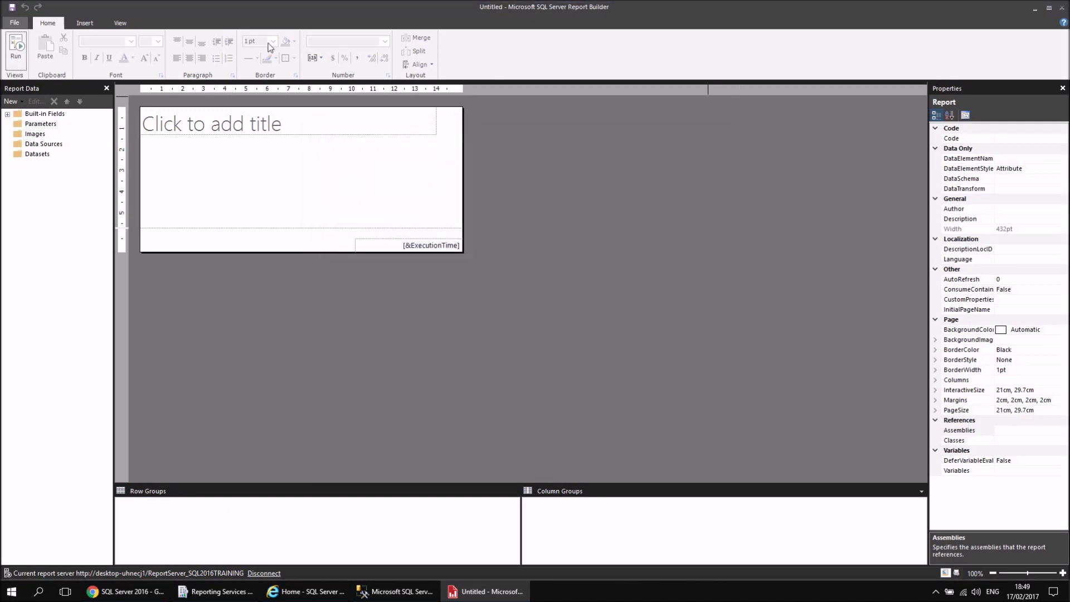
- Clear the default report server address in the Report Builder options
left_click(14, 23)
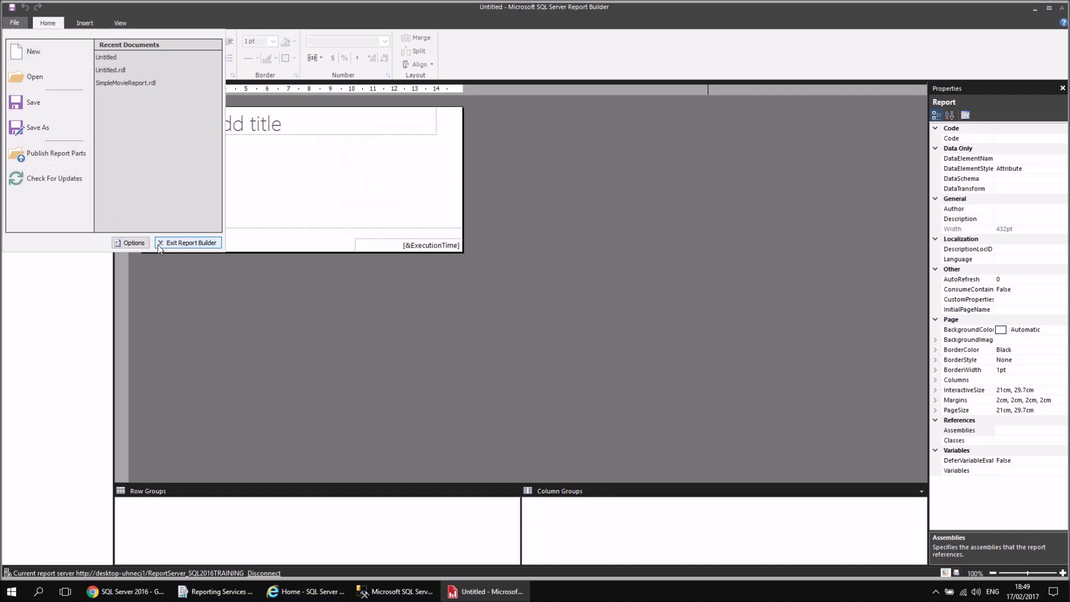
left_click(134, 243)
left_click_drag(581, 232, 747, 225)
key("BackSpace")
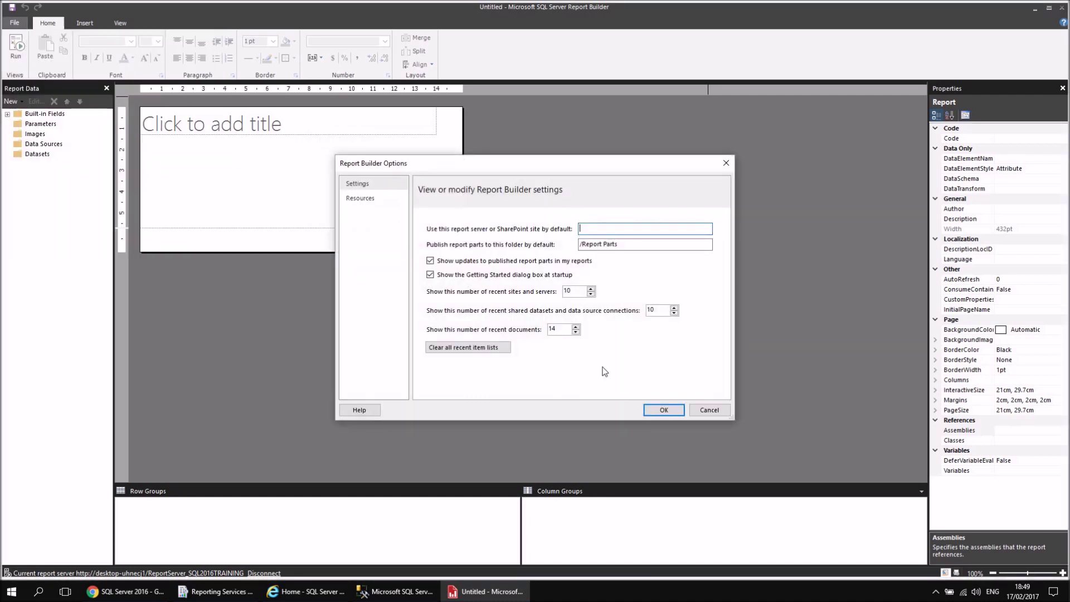
left_click(661, 411)
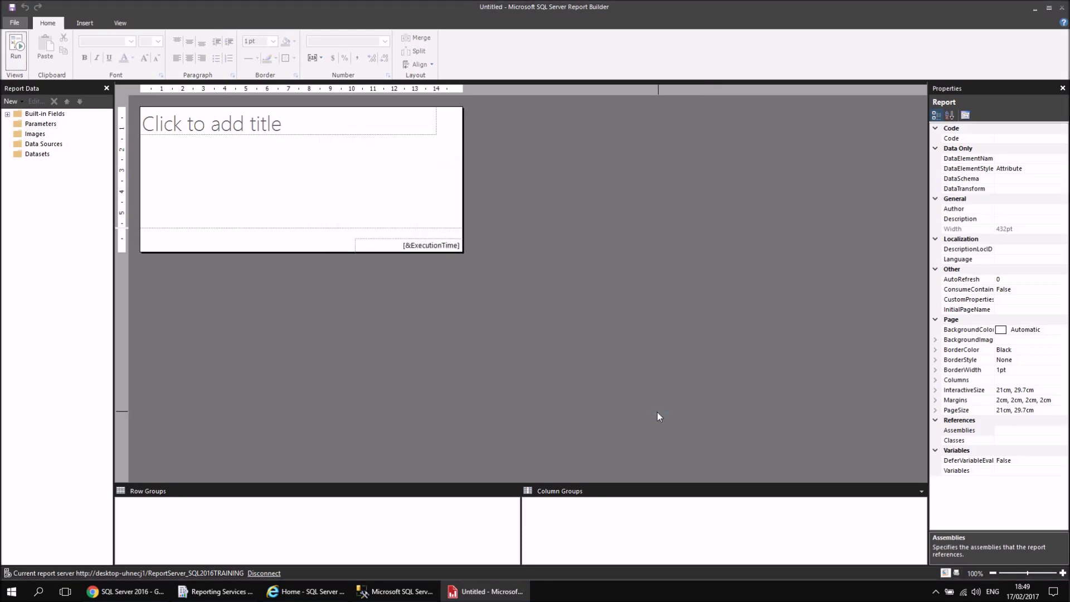
- Restart Report Builder as administrator with no default report server and close its Getting Started dialog
left_click(1062, 7)
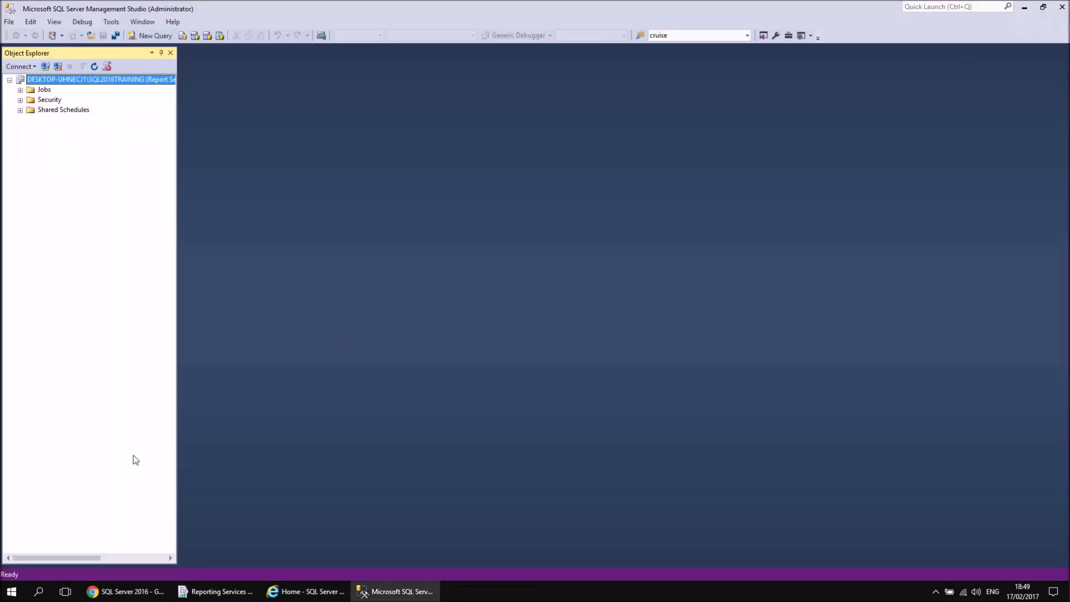
left_click(11, 591)
right_click(245, 531)
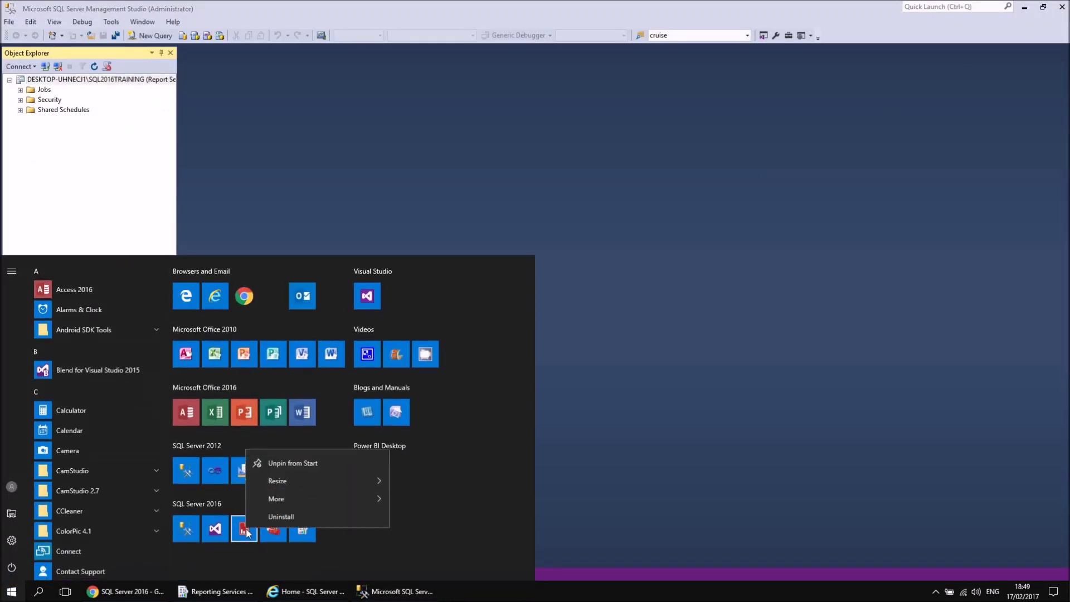
mouse_move(268, 496)
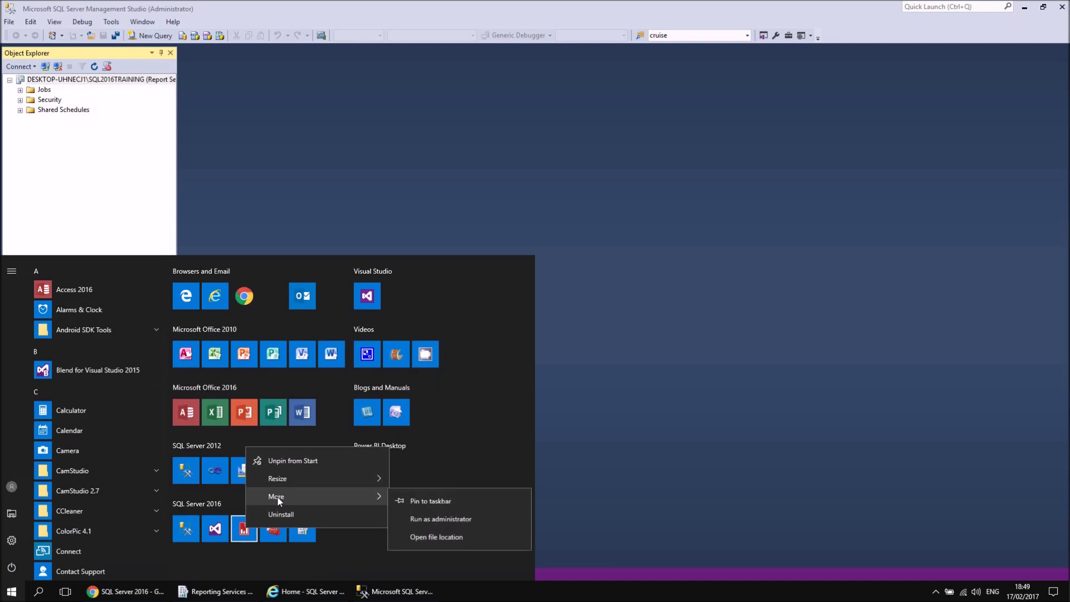
left_click(445, 521)
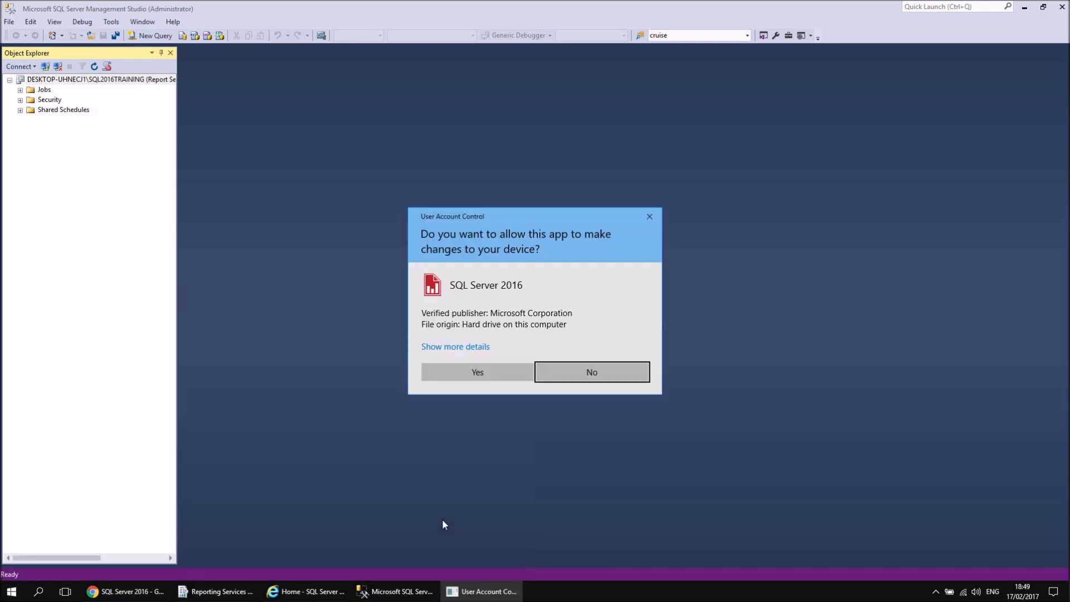
left_click(489, 372)
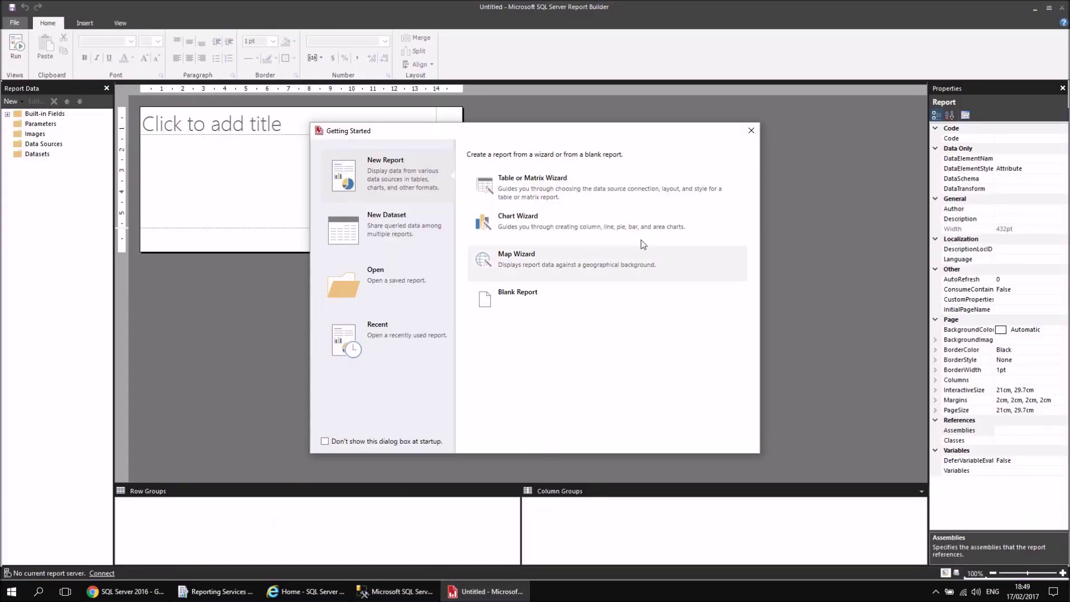
left_click(751, 132)
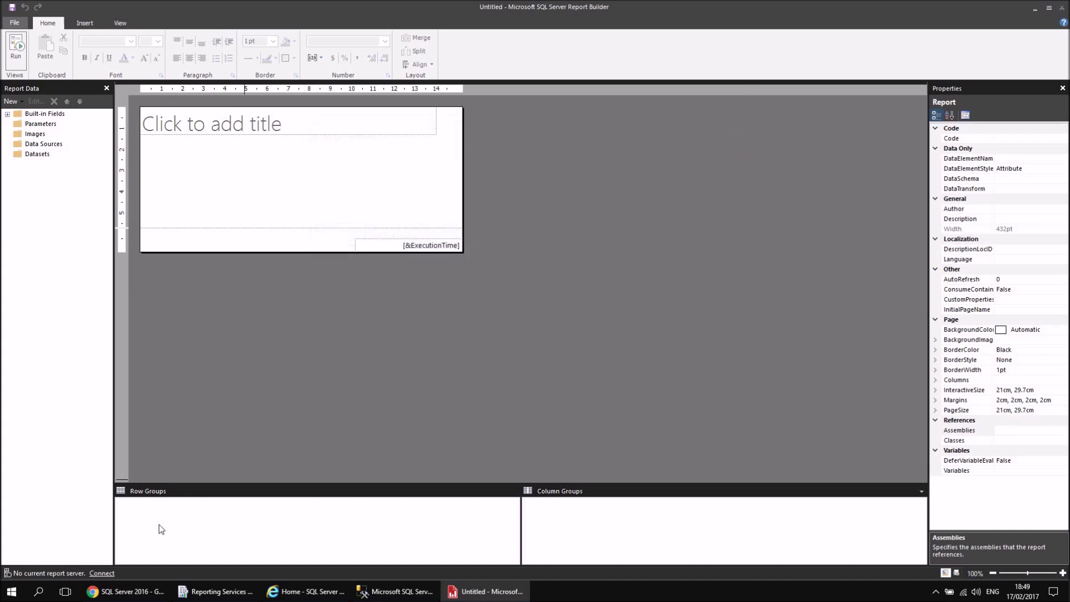